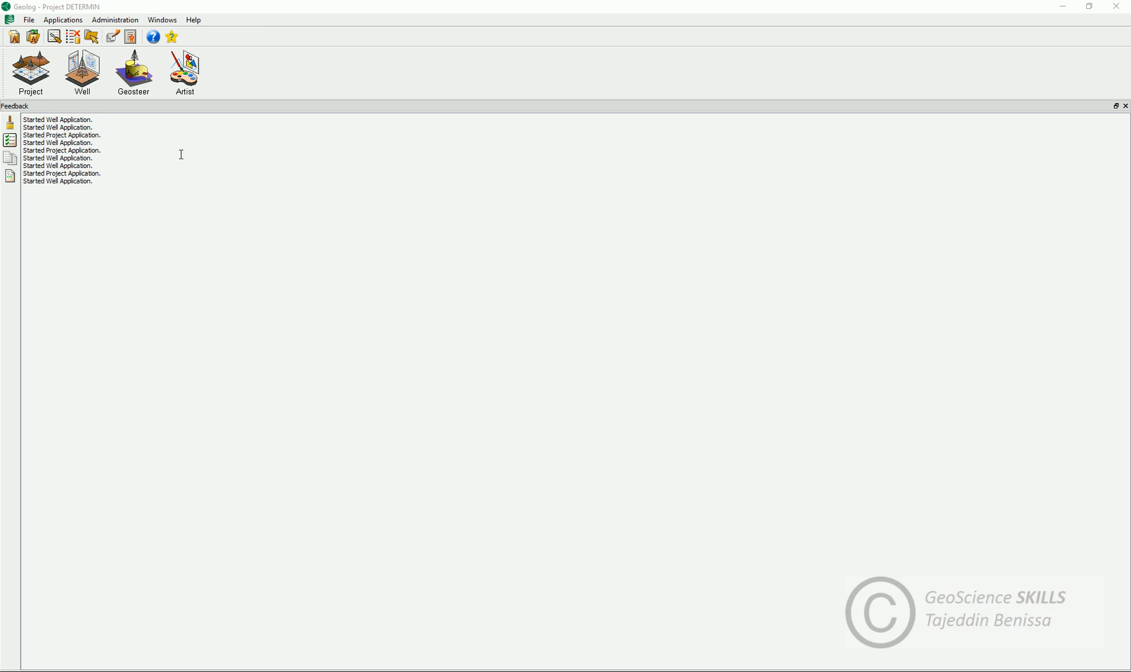
Start the Well application and create a new well with the identifier C110.
click(87, 81)
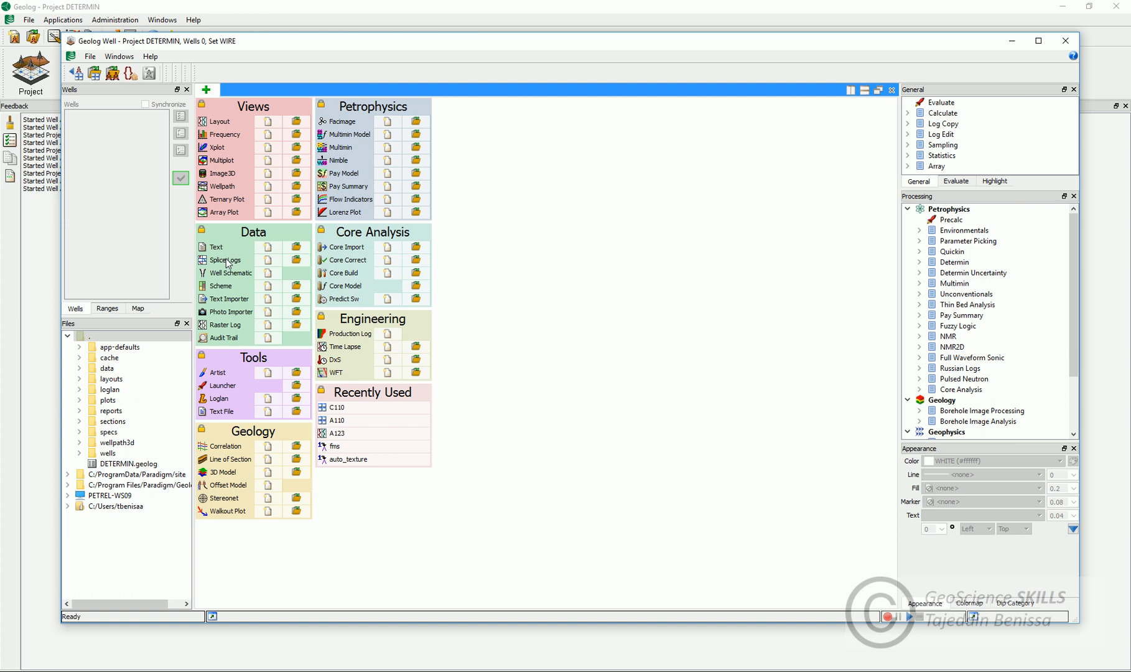
click(90, 56)
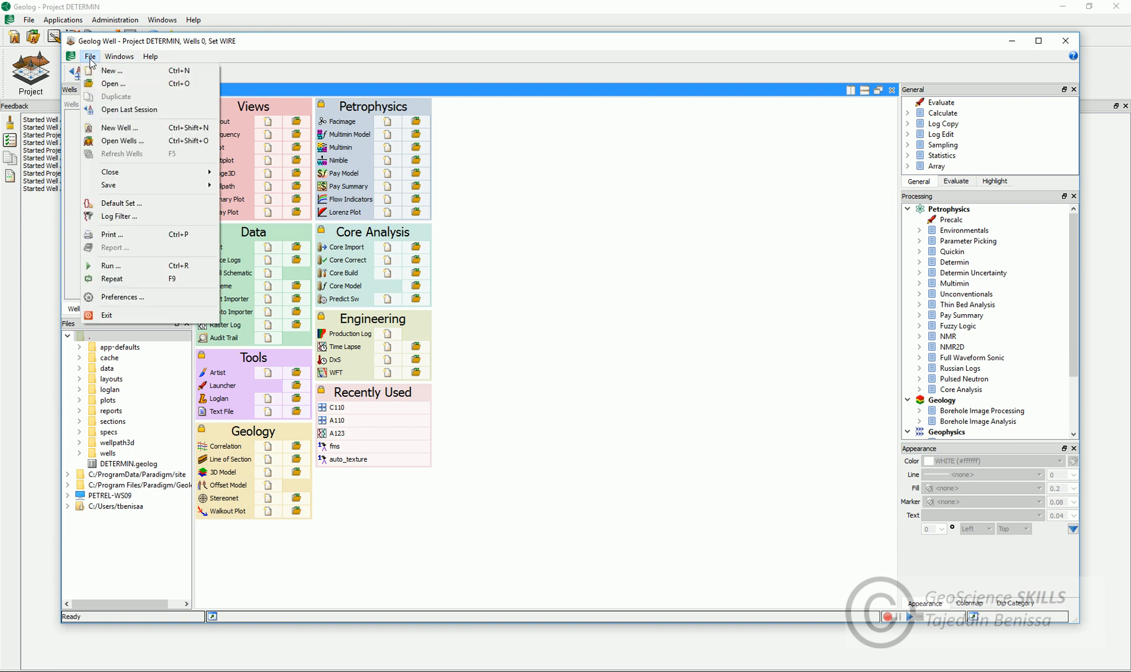
click(129, 127)
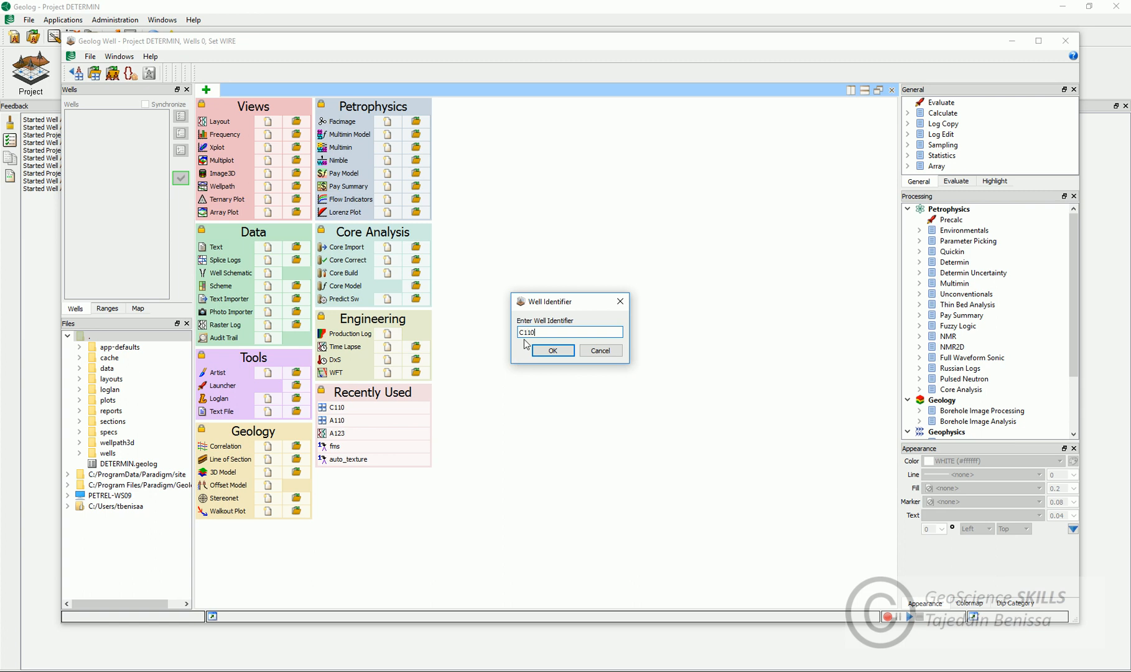
click(543, 350)
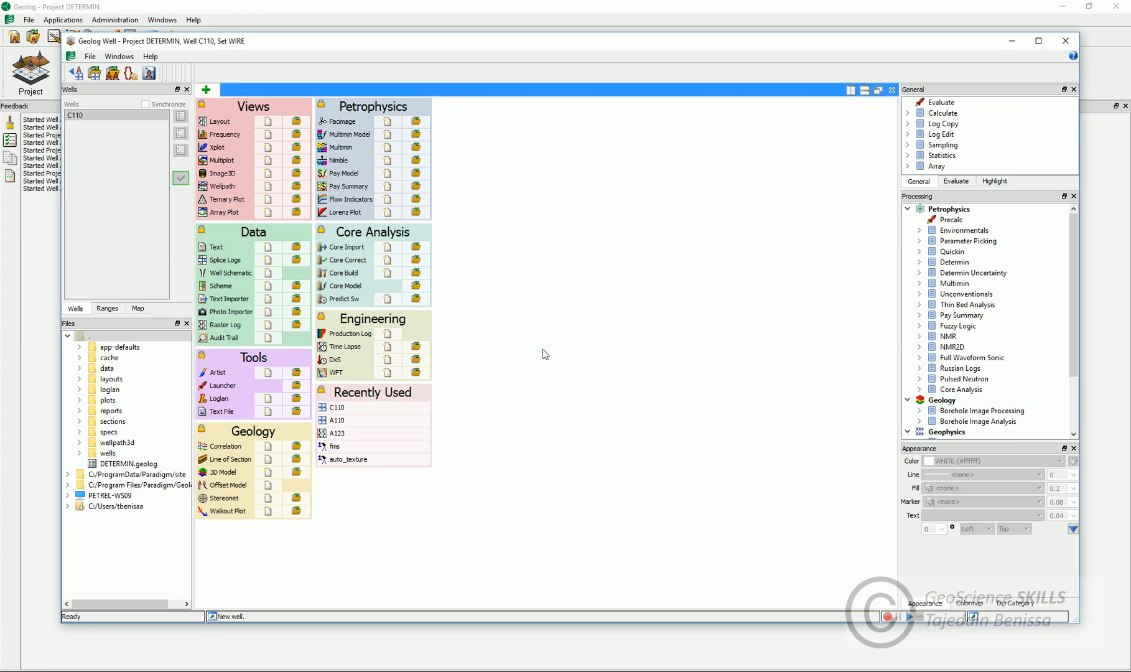
click(78, 118)
Switch to the Project application and start a new File Importer.
drag(265, 51, 400, 109)
click(43, 84)
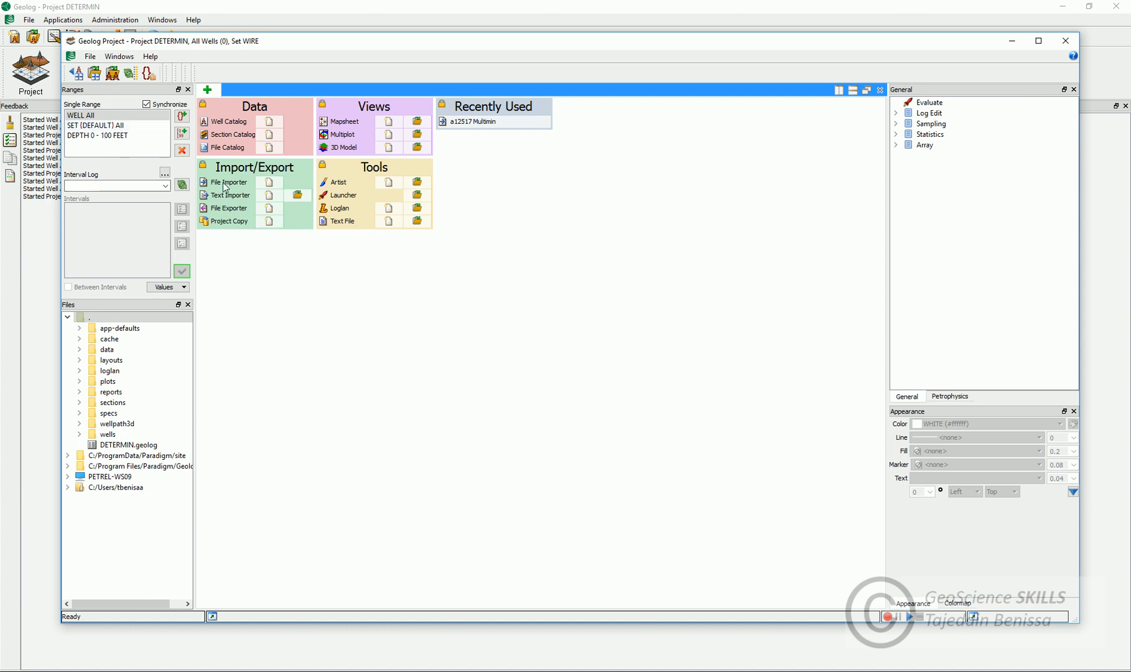
click(269, 182)
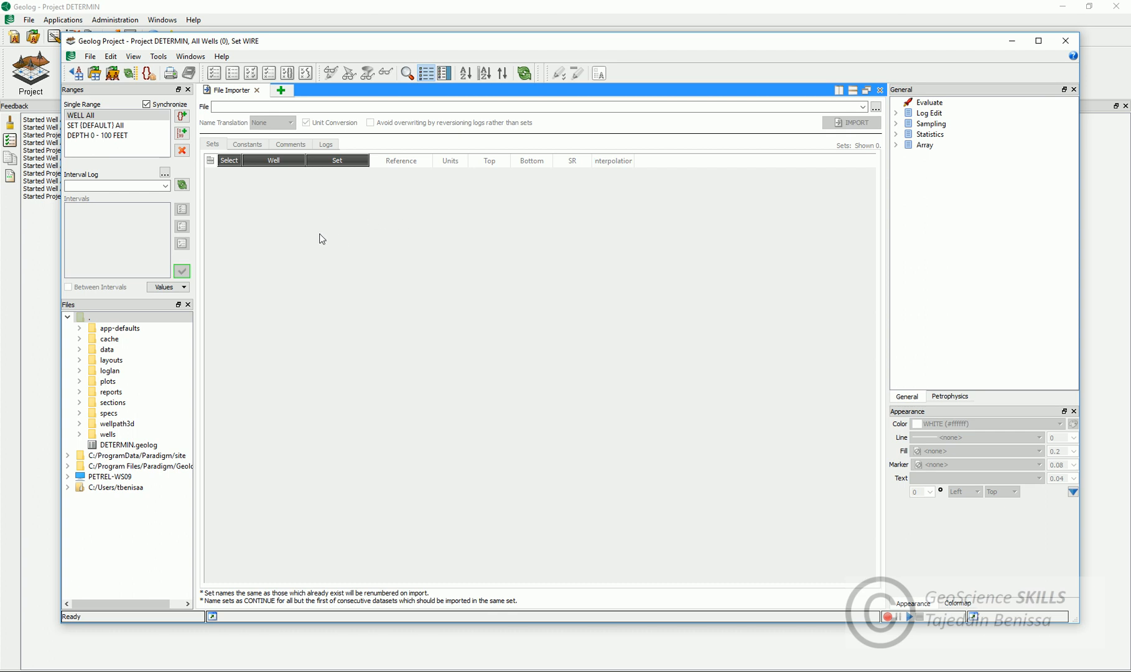
Load the file "Run 2 1 2 HRLA TLD MCFL CNL APS HNGS Mainlog las" from D:\C110-Well Data, listing all file types.
click(876, 107)
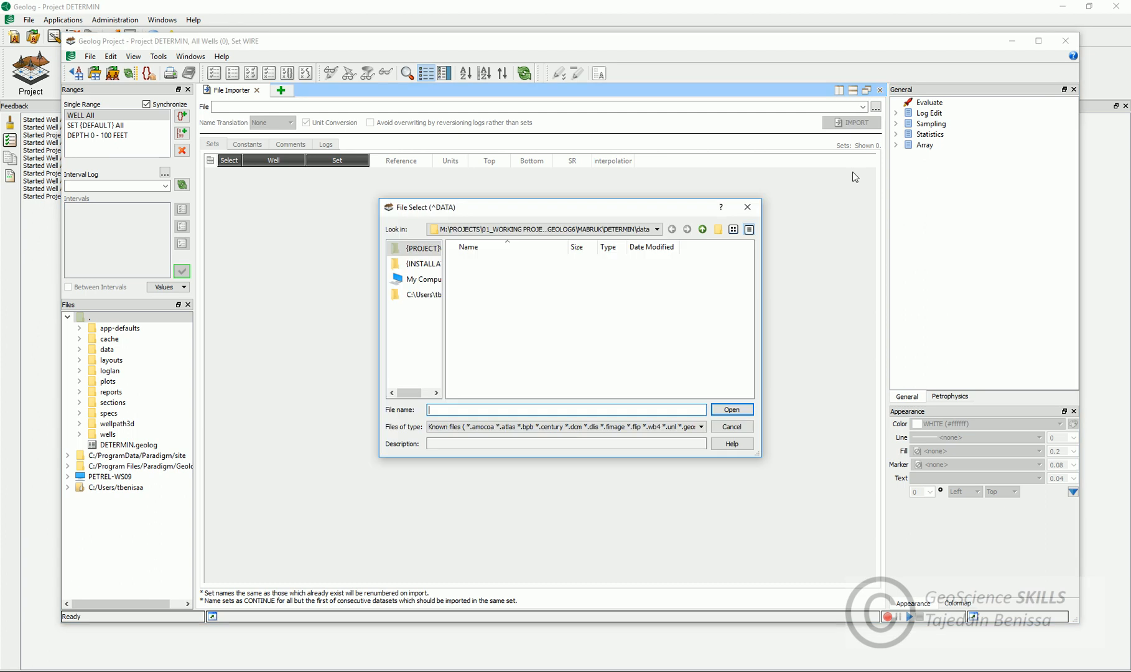
click(430, 284)
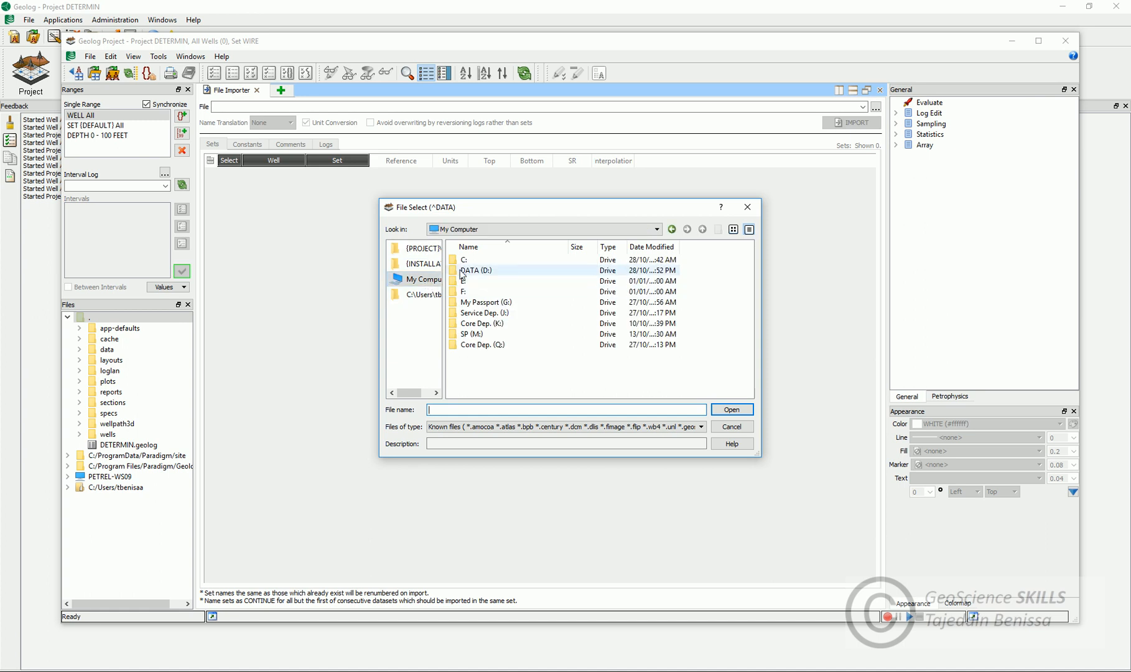
double_click(461, 271)
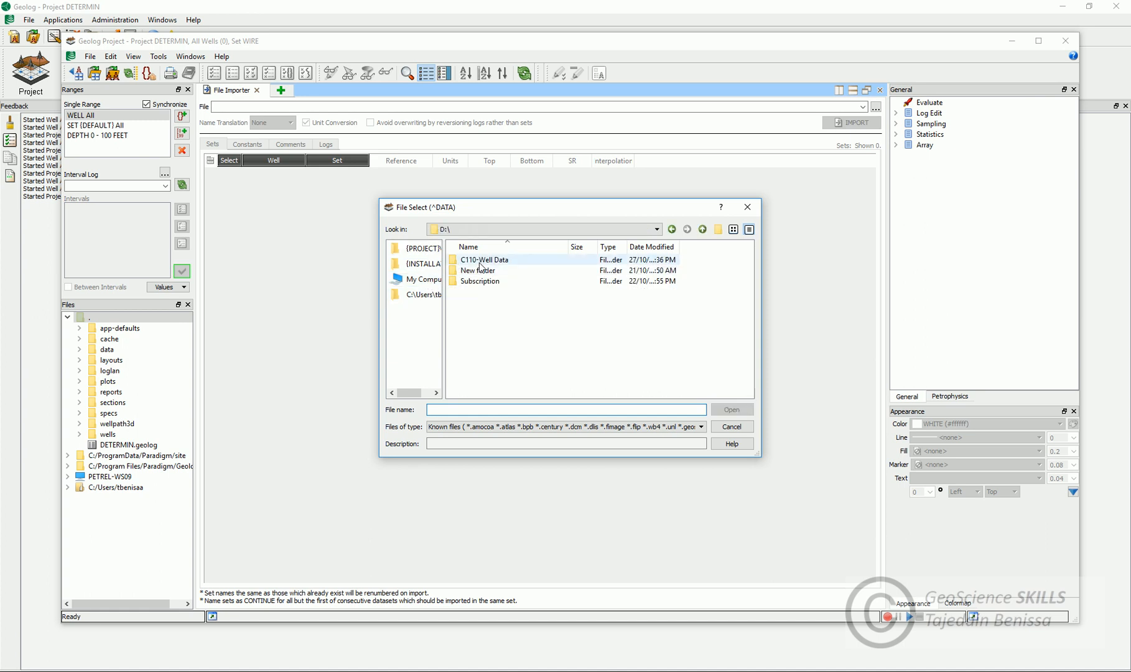
double_click(489, 259)
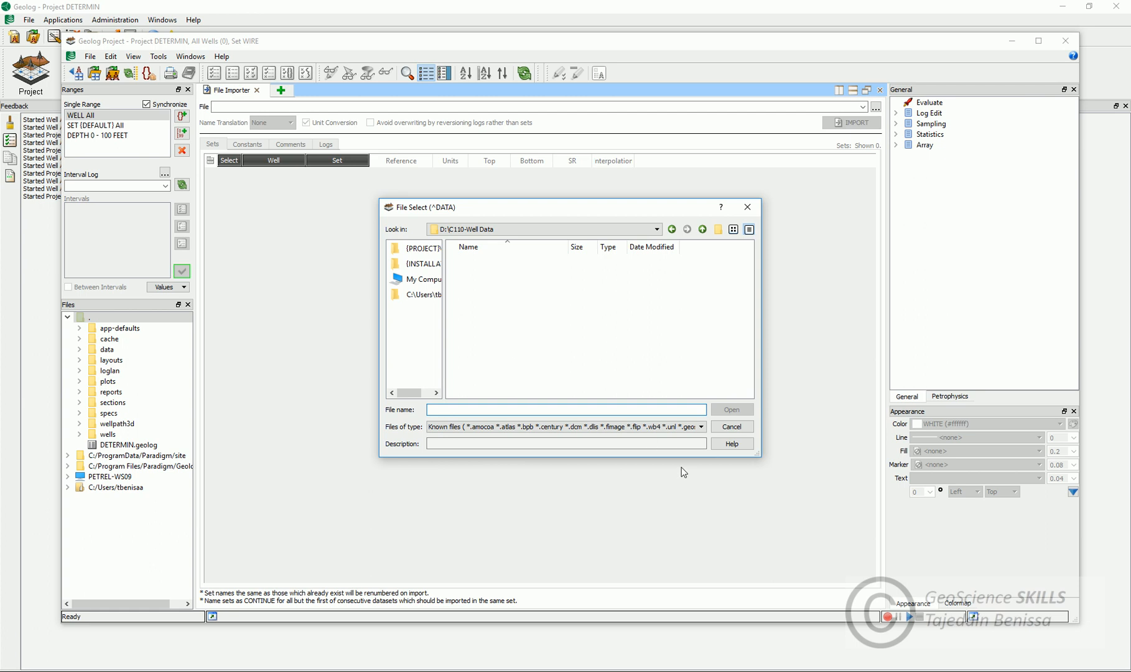
click(701, 427)
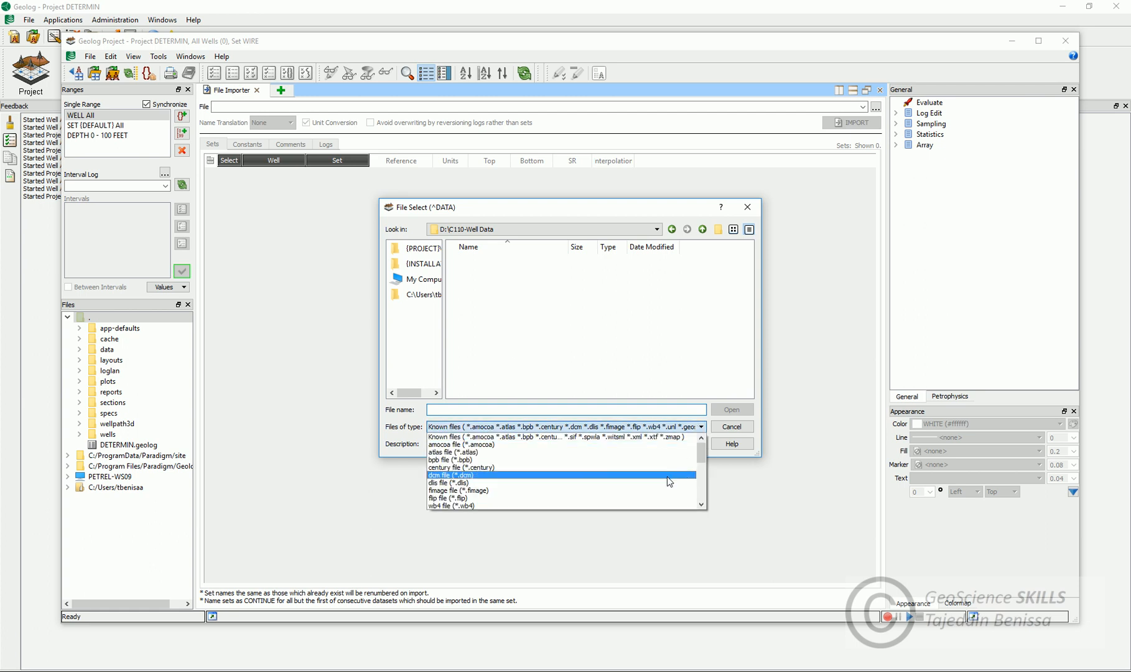
scroll(669, 482, down, 3)
click(645, 503)
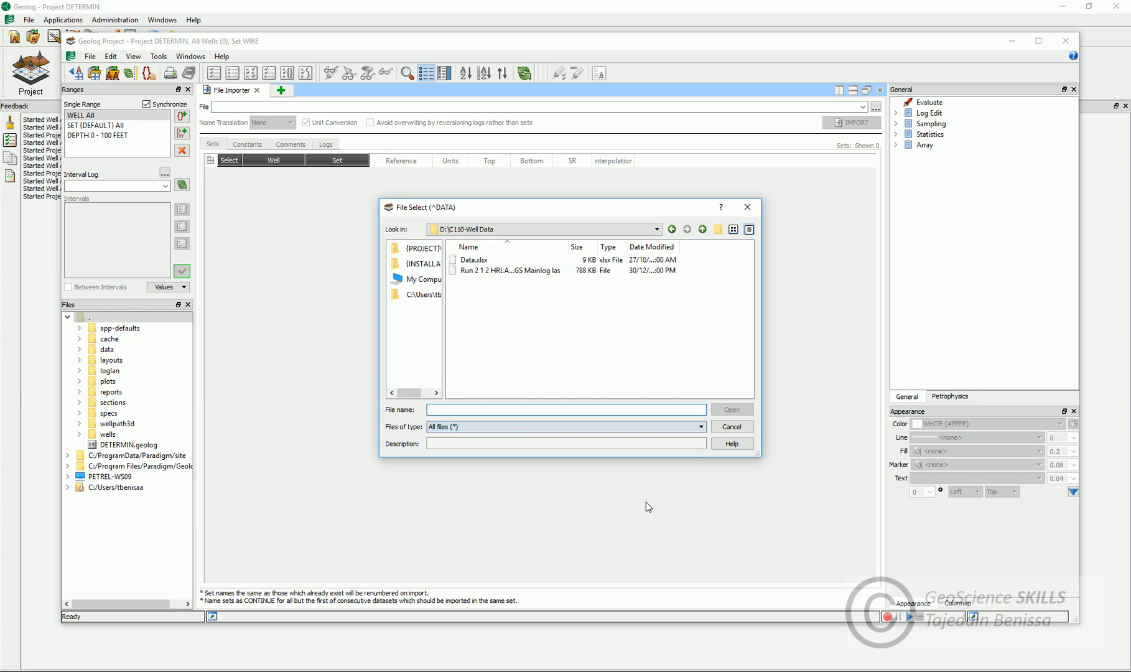
click(535, 275)
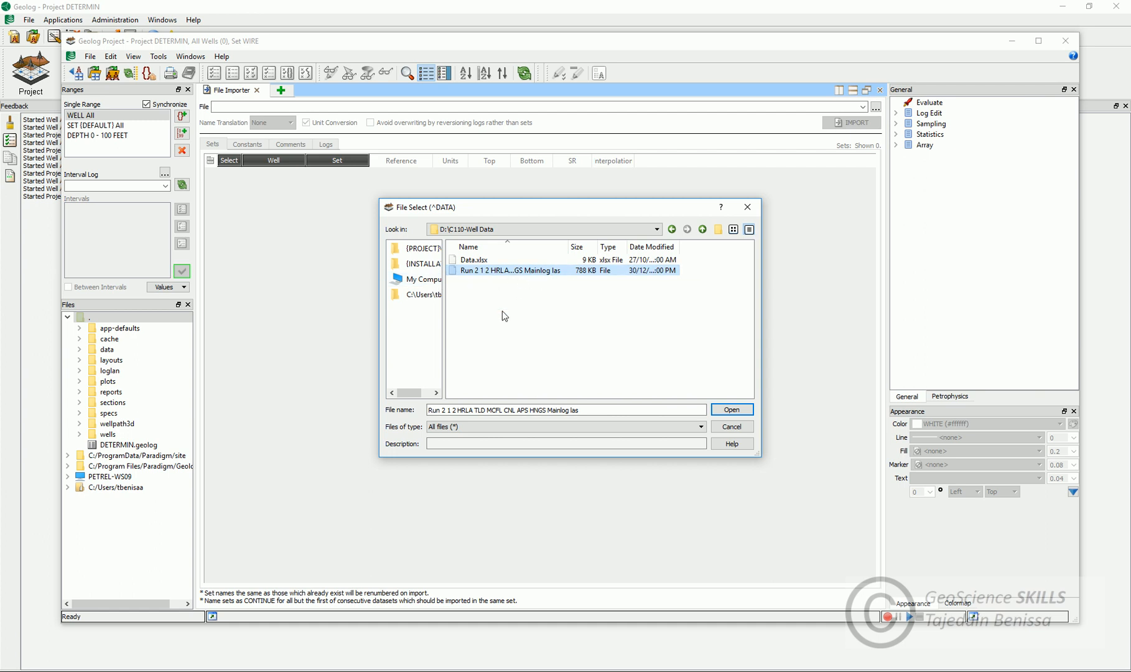
click(732, 410)
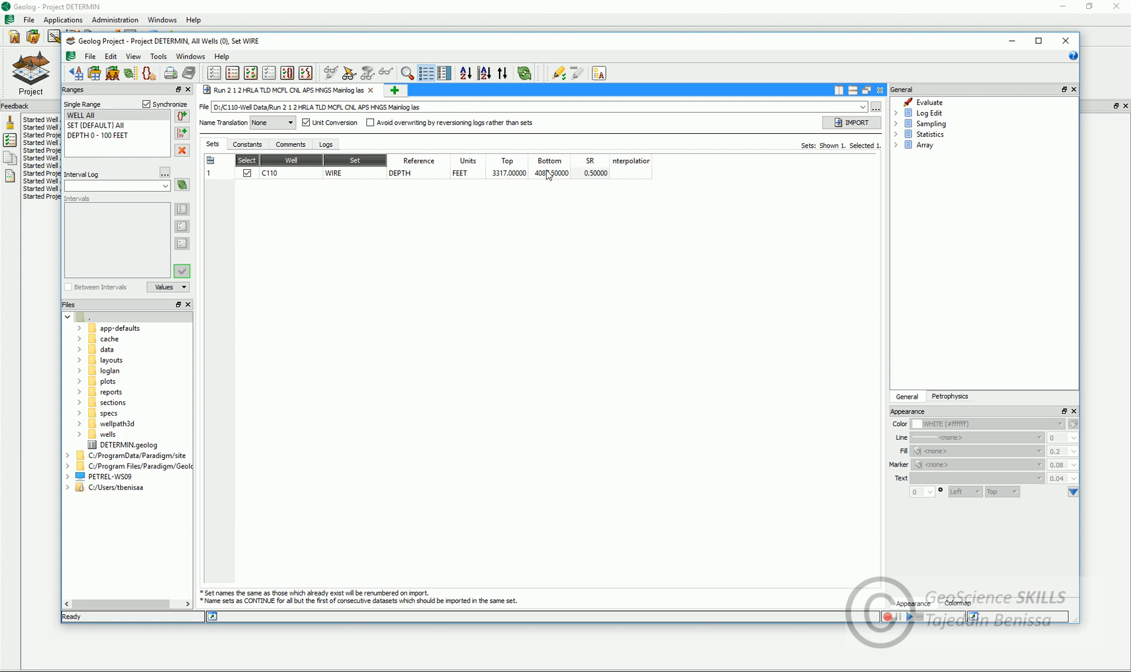
Check the file's sets and logs, and import all the selected logs into the WIRE set of well C110.
click(598, 188)
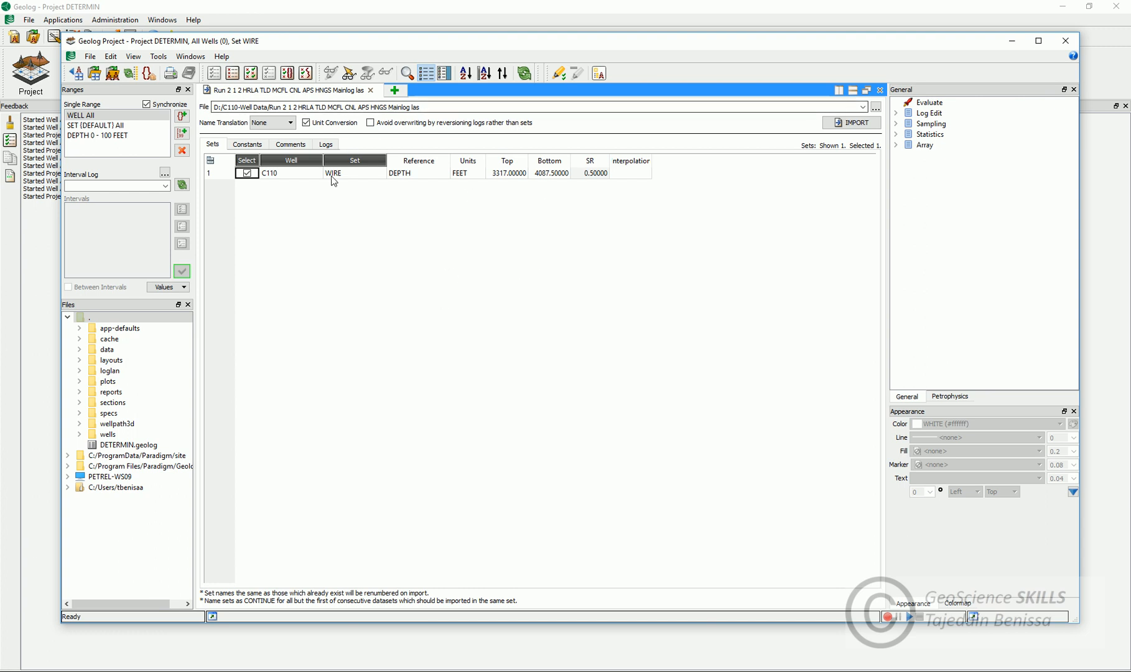
click(324, 148)
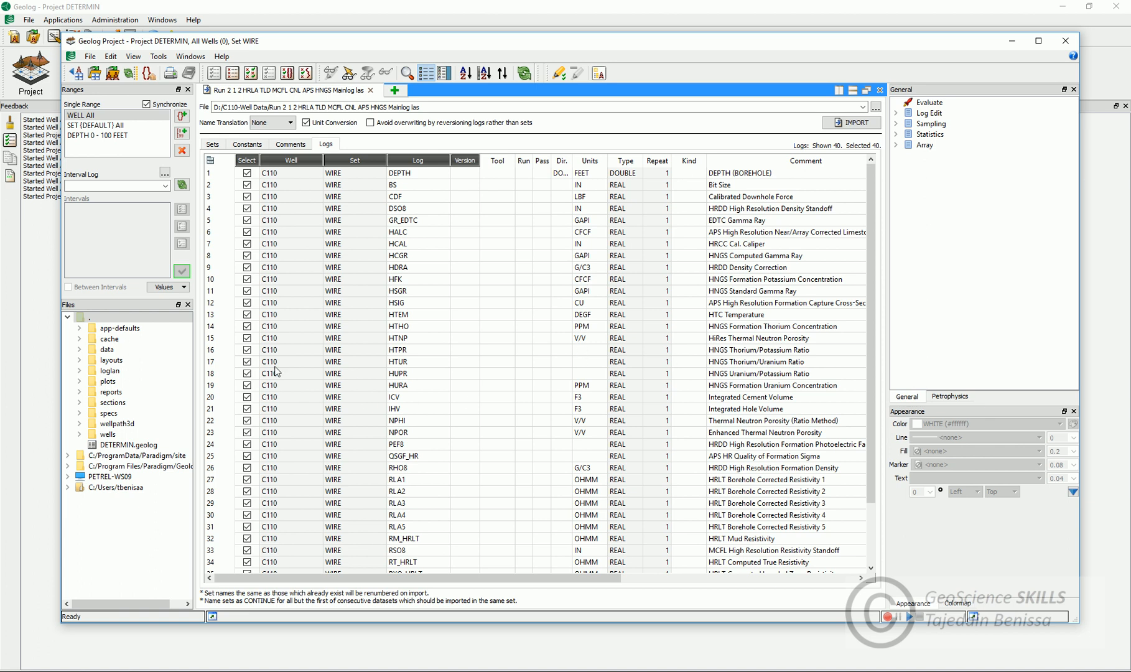
click(247, 350)
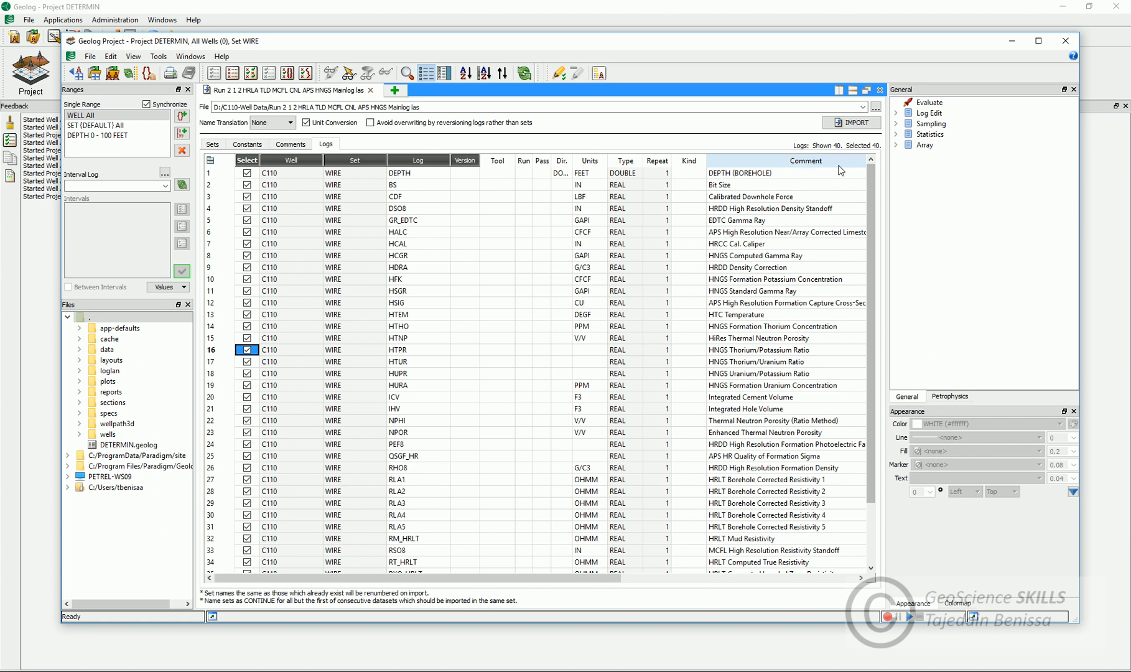
click(863, 123)
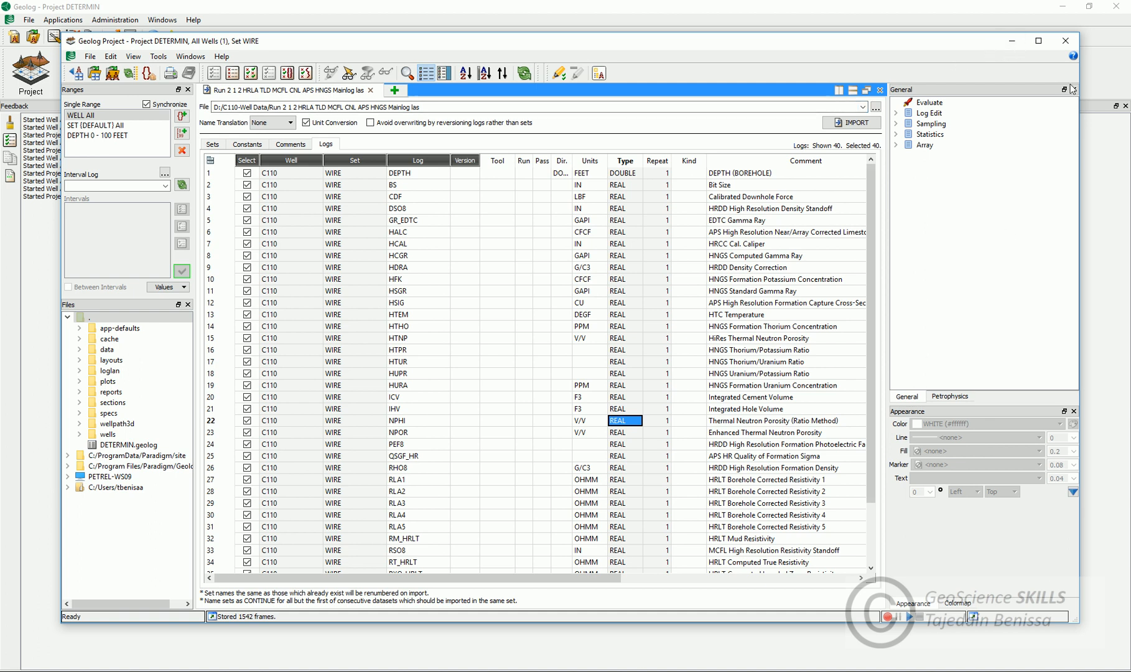
Minimize the Project window, start the Well application and open well C110.
click(1012, 40)
click(82, 72)
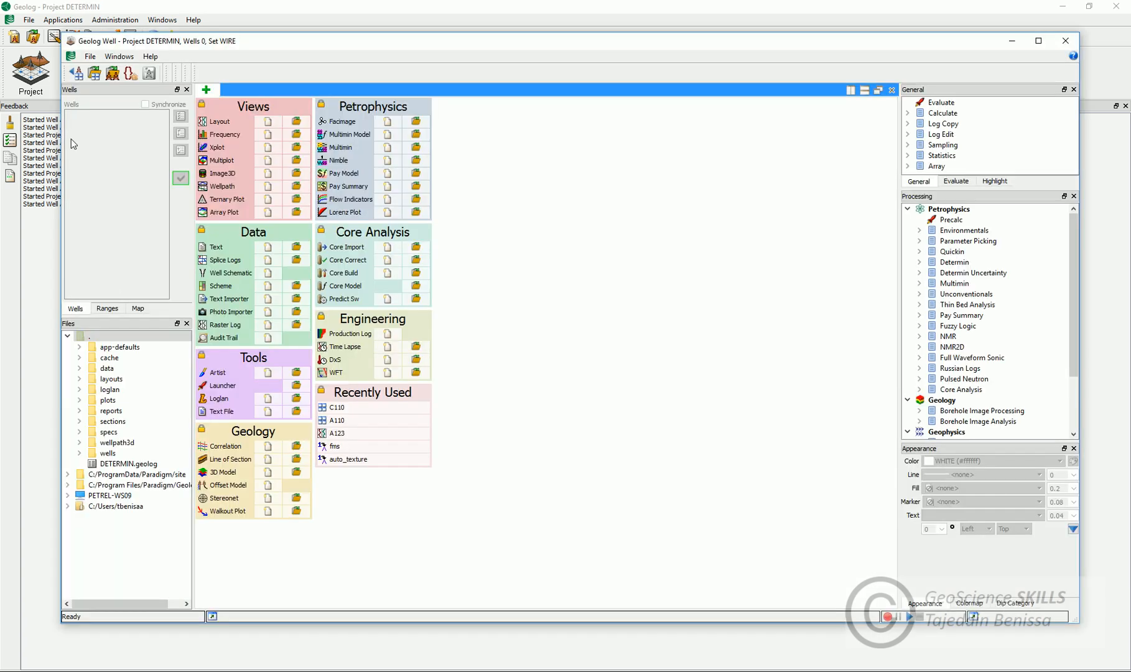
click(90, 56)
click(107, 140)
click(570, 321)
click(500, 422)
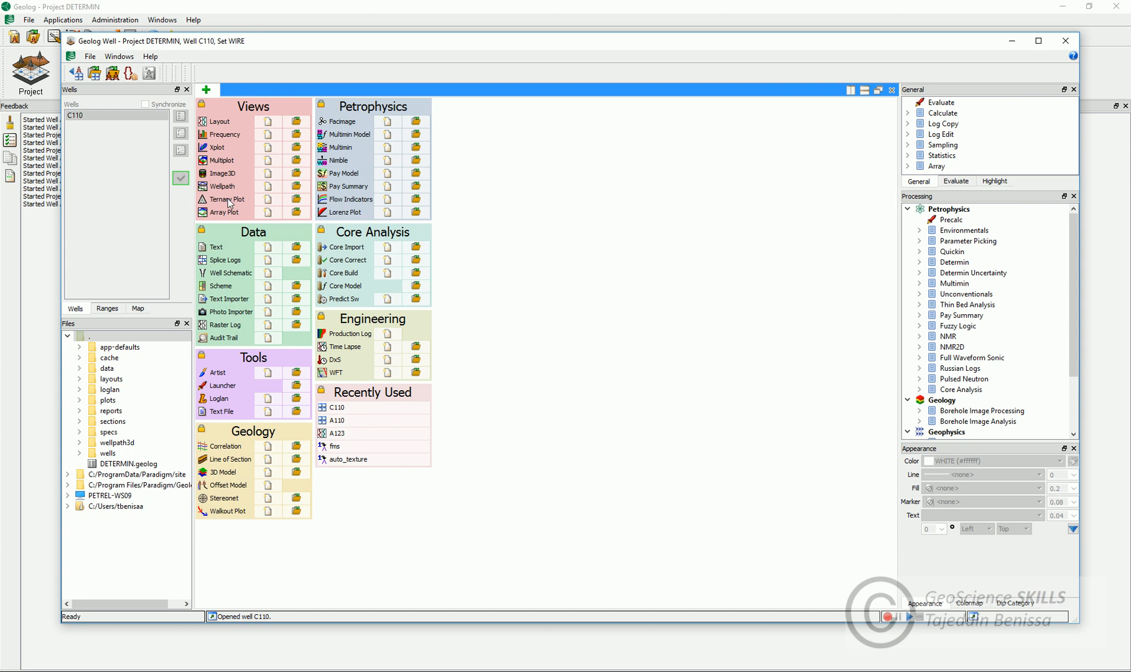
Open a new Text view of well C110 and review the statistics of the logs in the WIRE set.
click(267, 248)
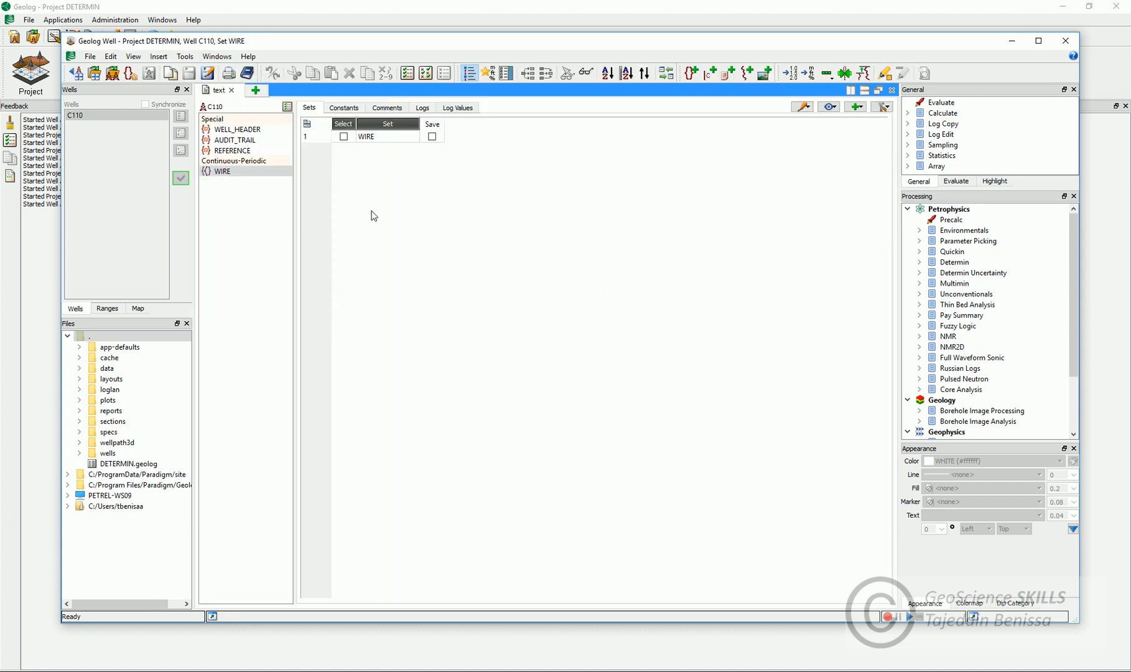
click(242, 131)
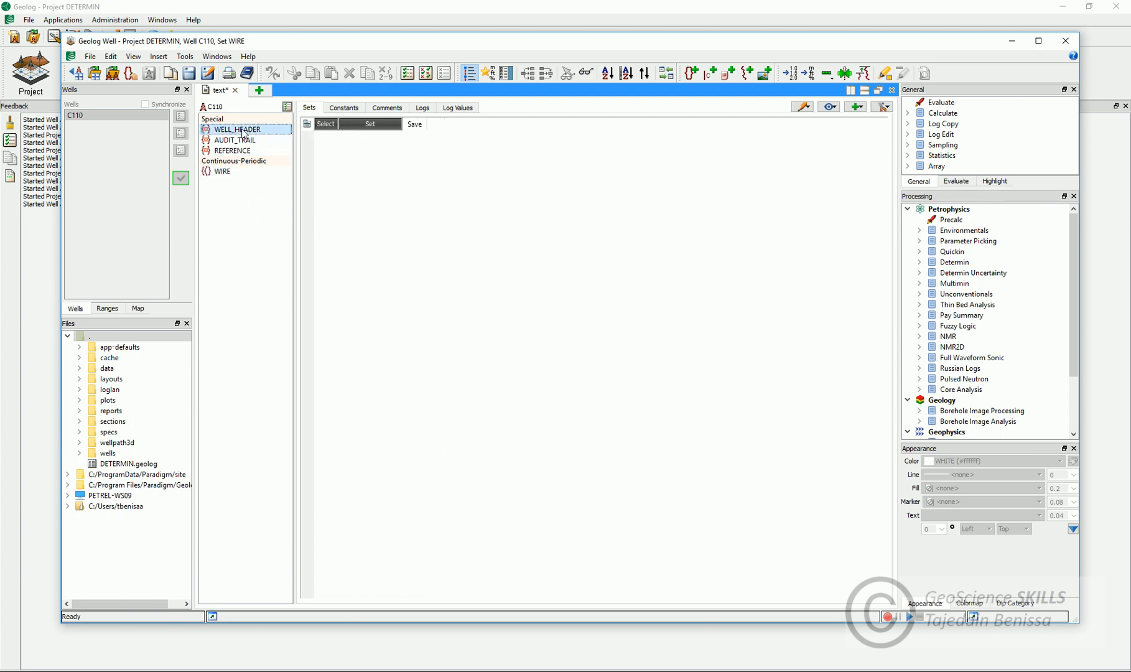
click(226, 175)
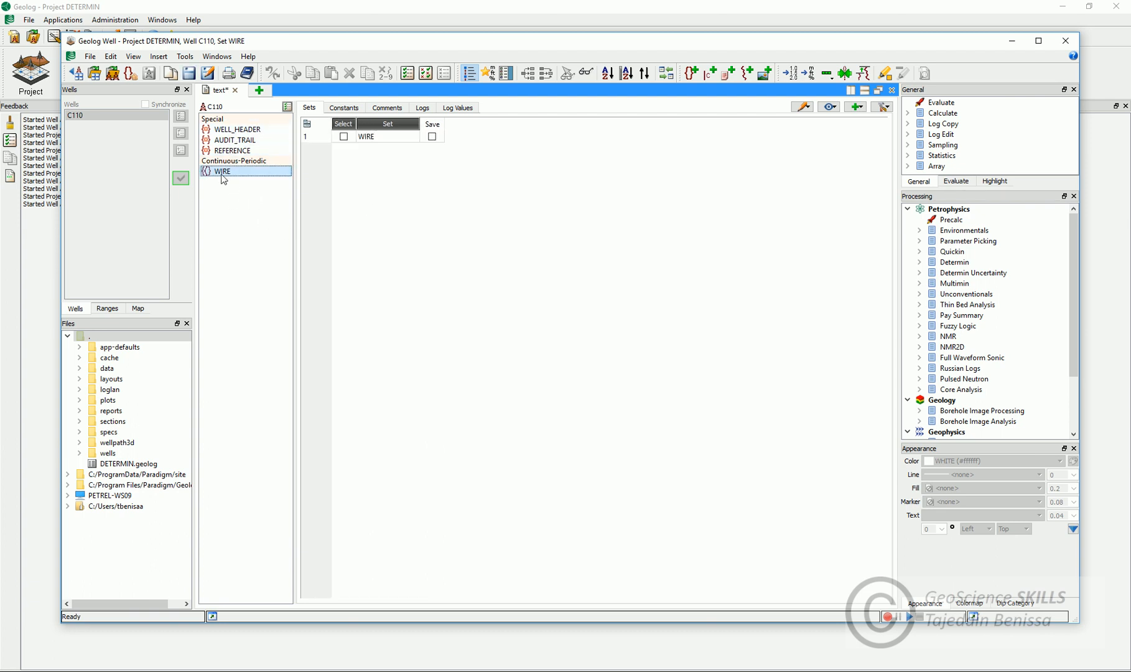
click(501, 169)
click(423, 109)
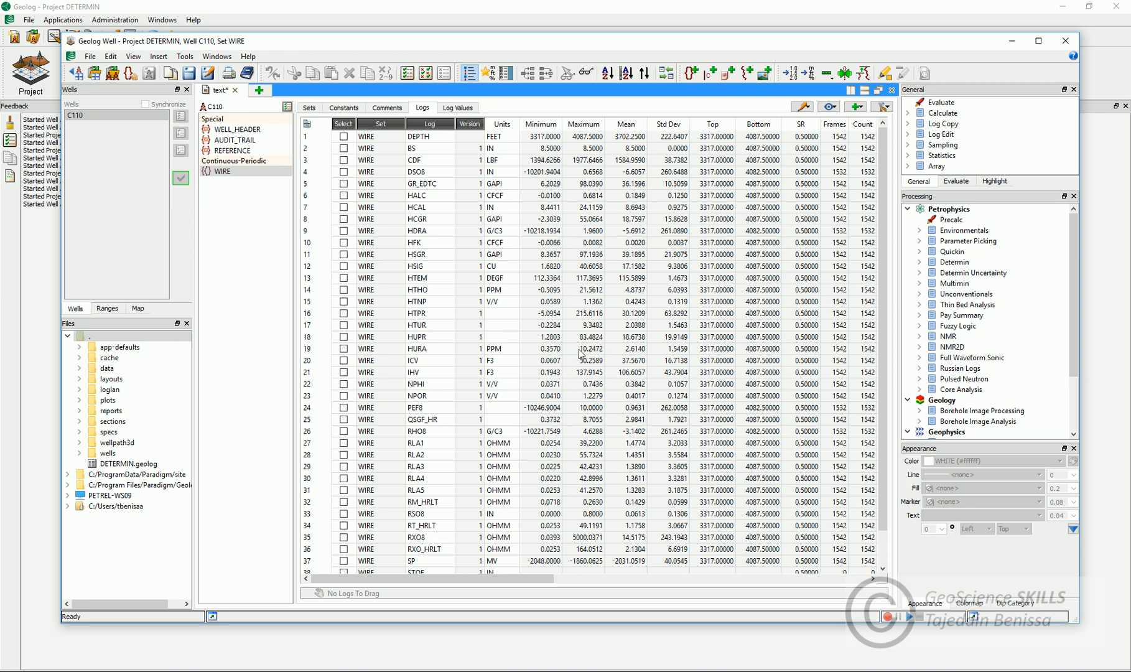
click(616, 398)
scroll(616, 402, down, 1)
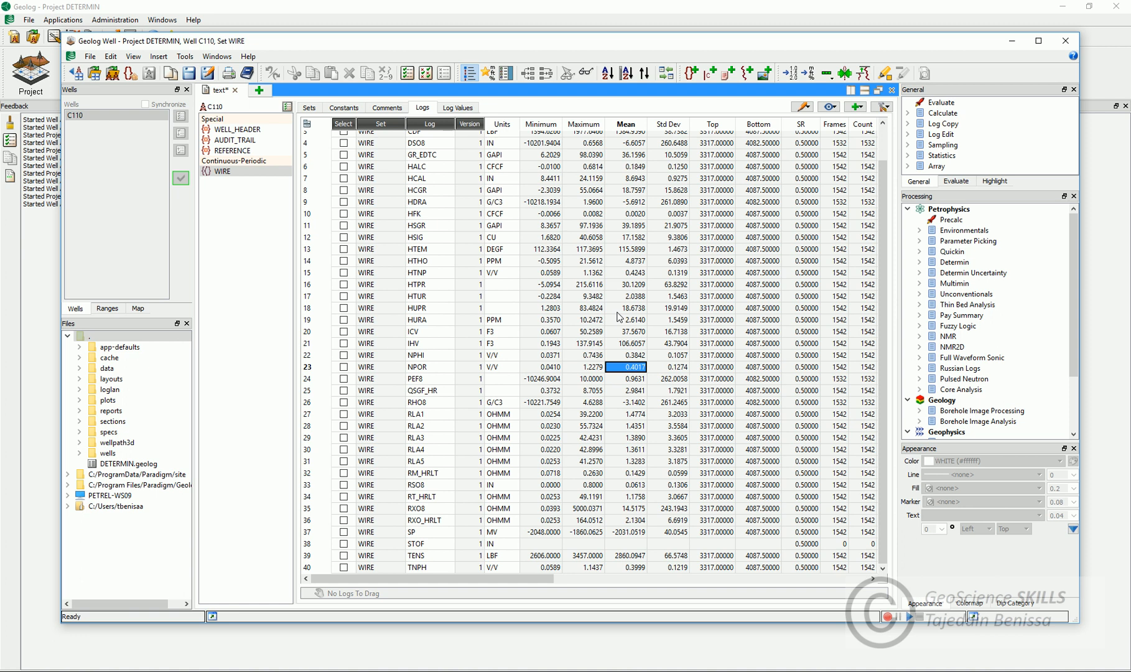
scroll(618, 316, up, 1)
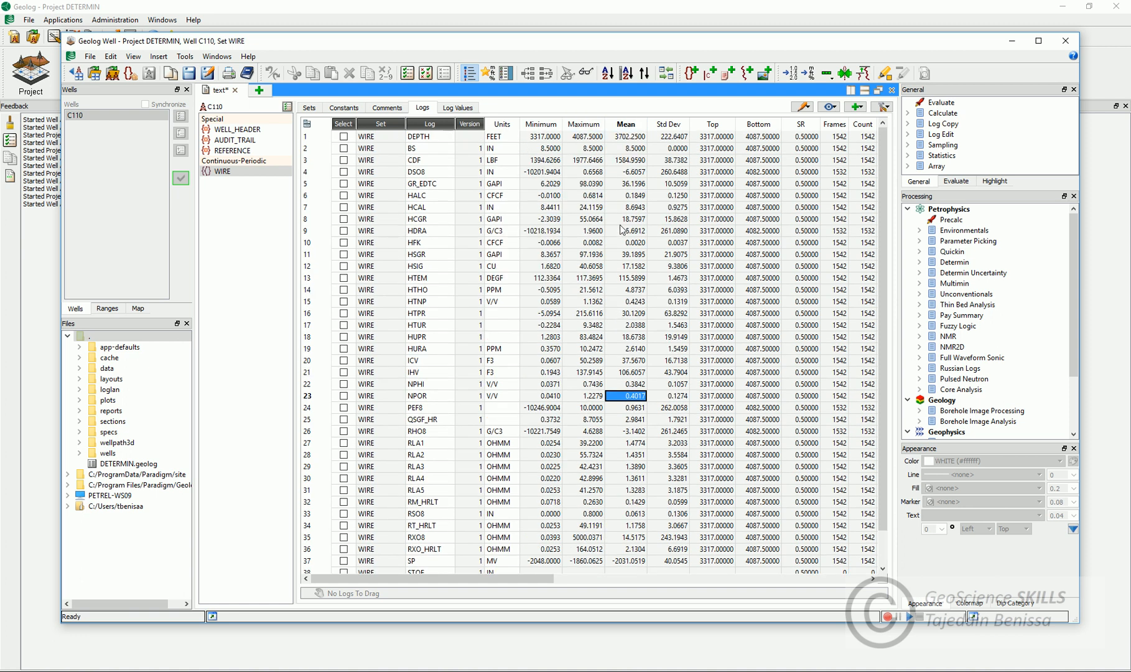
click(626, 513)
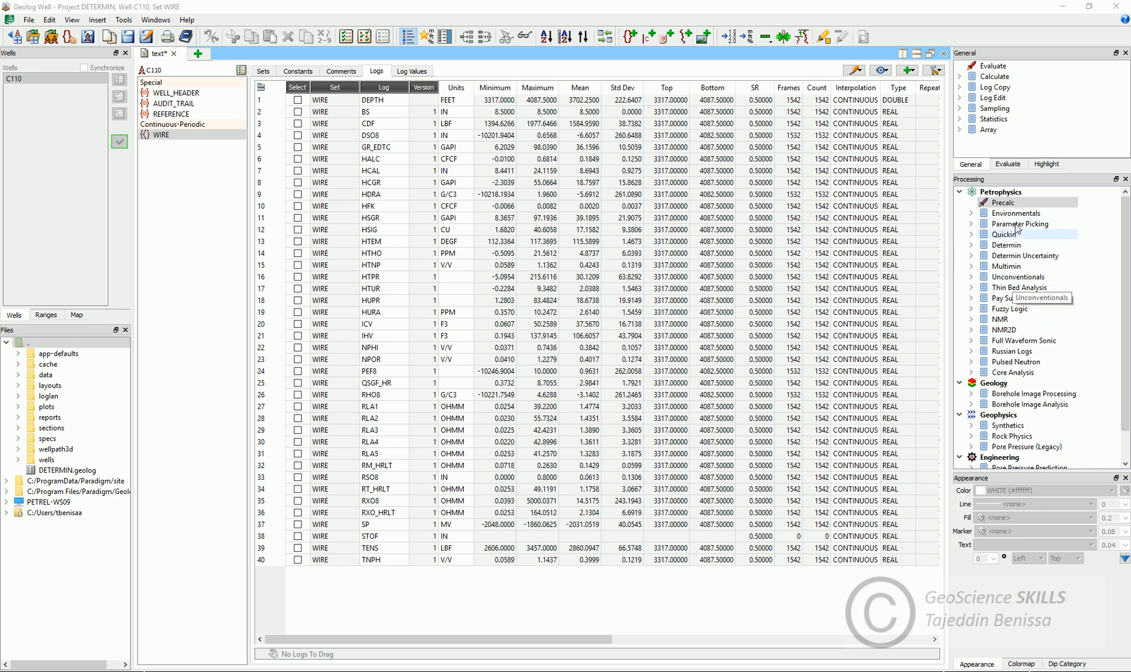
Open the Precalc petrophysics module and set its output set to PRECALC.
click(1005, 204)
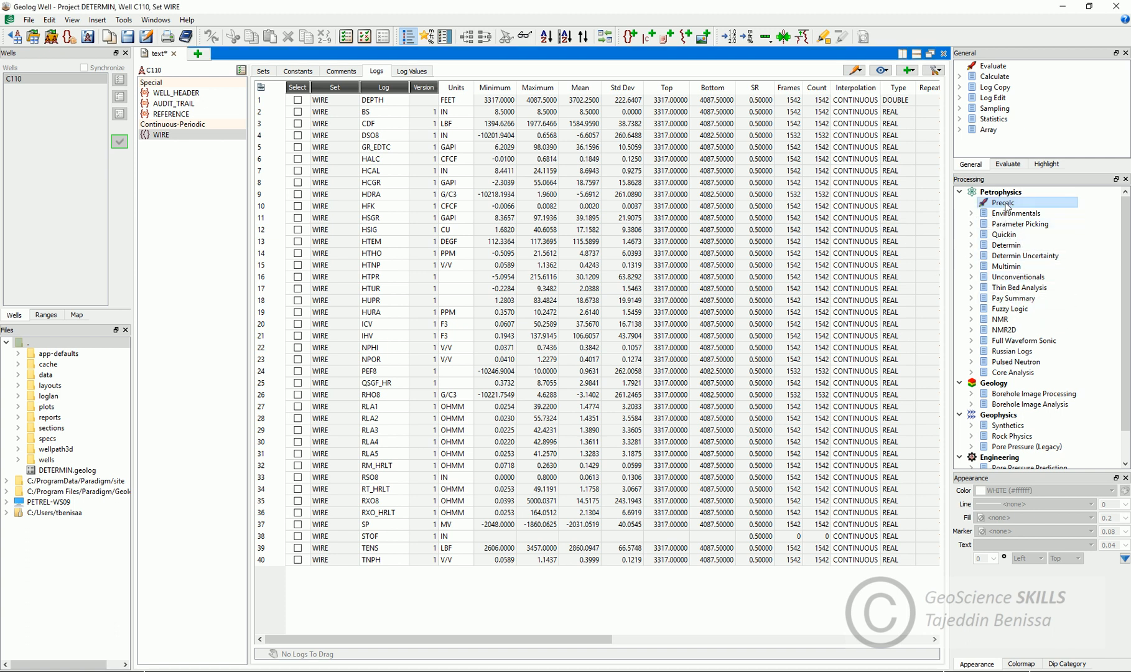
double_click(1005, 204)
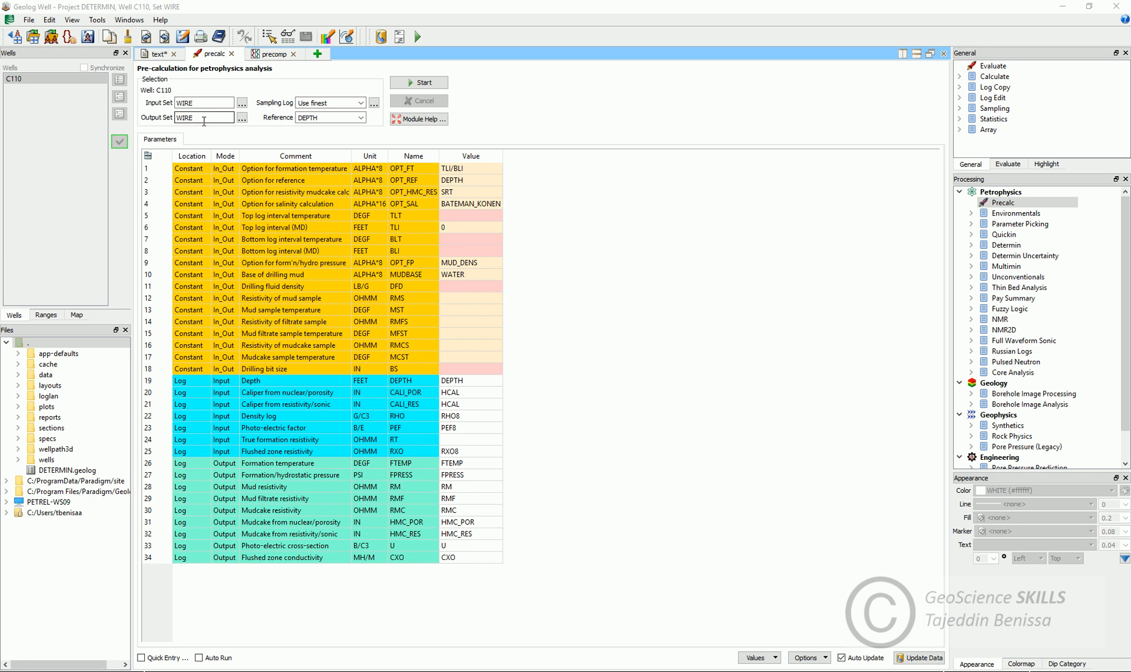
click(242, 118)
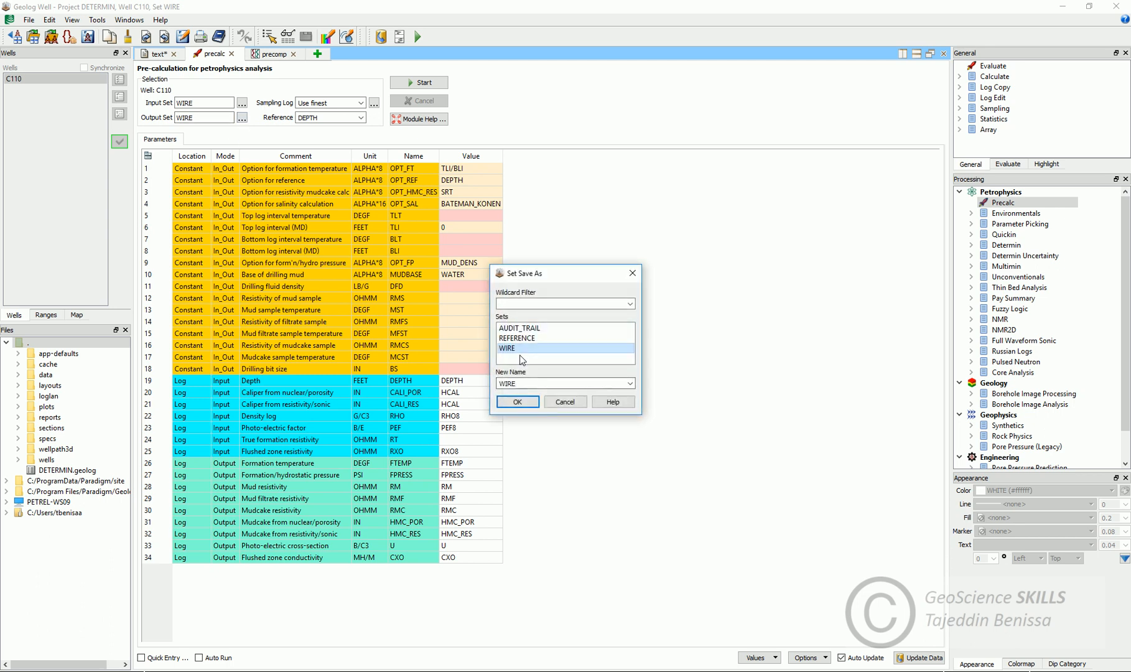
click(568, 403)
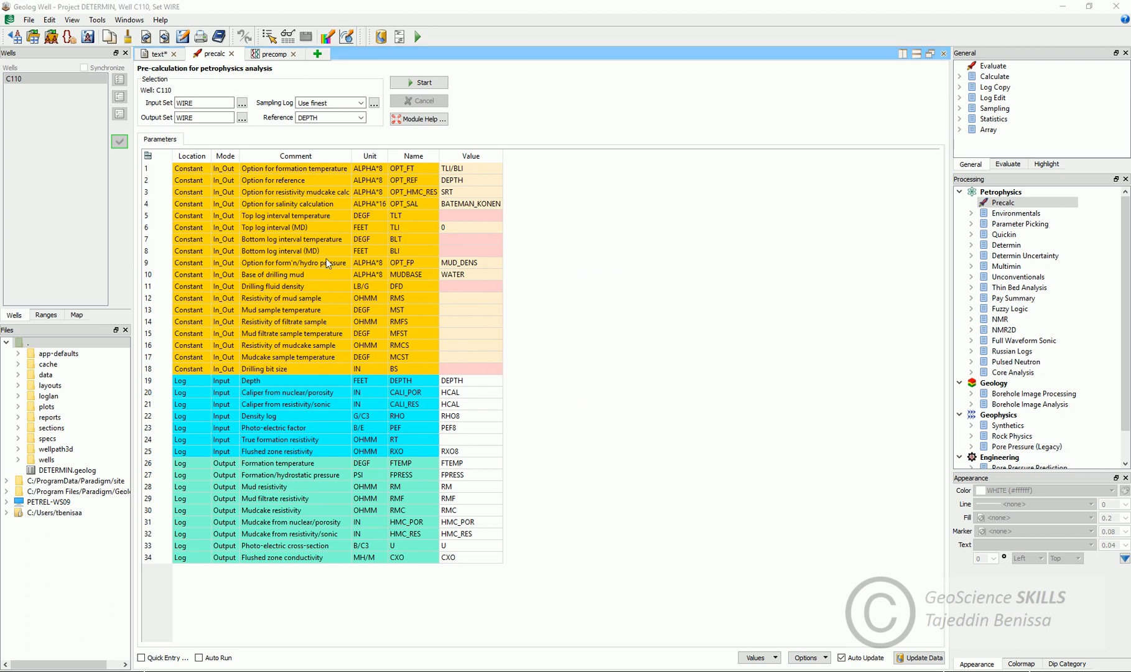
double_click(206, 118)
key(BackSpace)
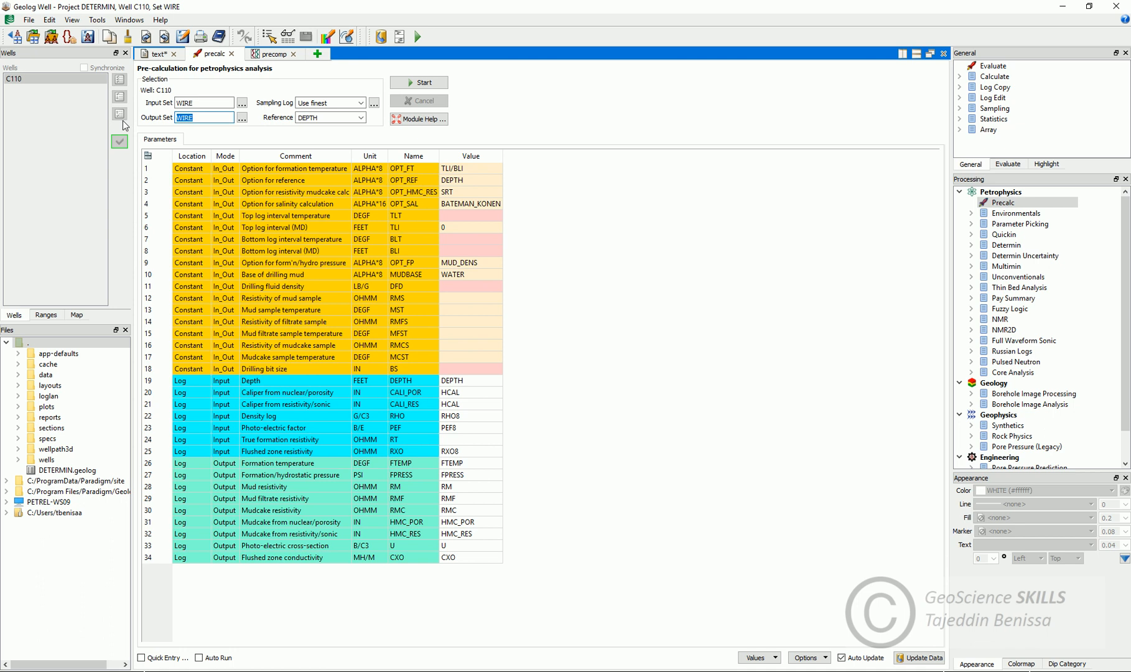
text(PRECALC)
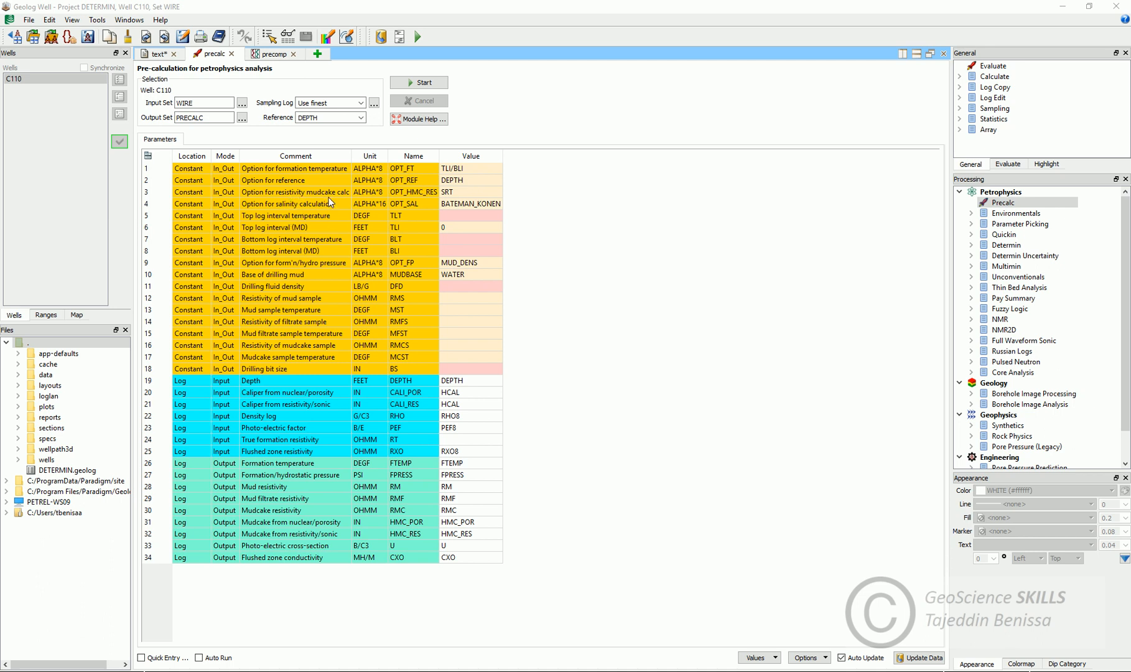
Keep SRT as the resistivity mudcake option and choose BATEMAN_KONEN for the salinity calculation.
double_click(464, 191)
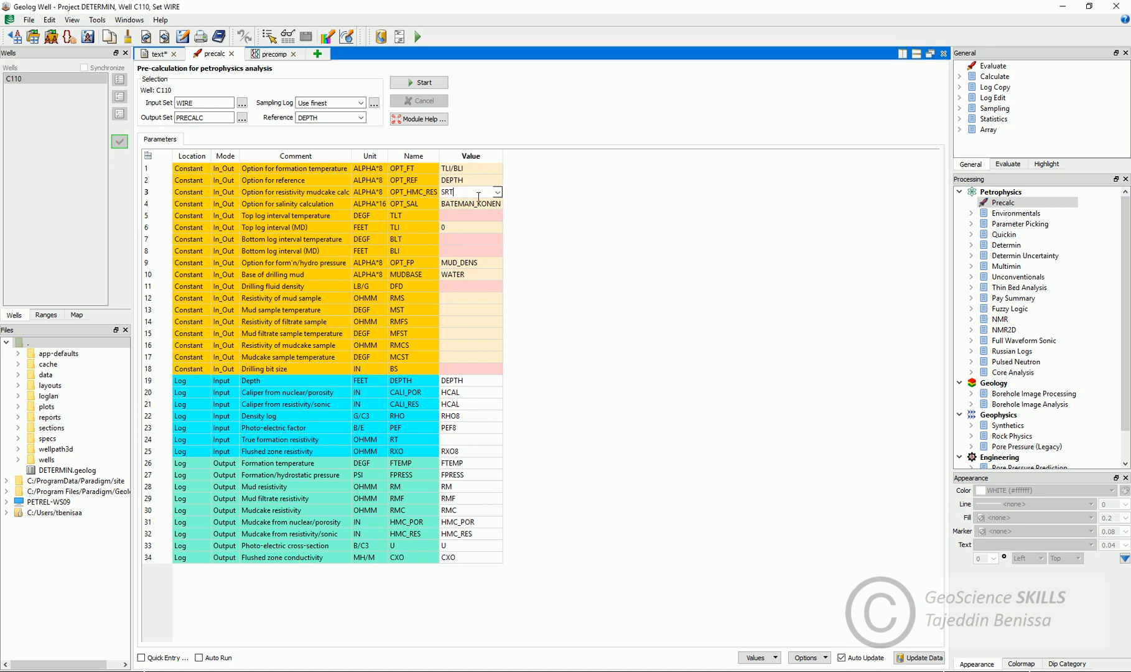
click(497, 192)
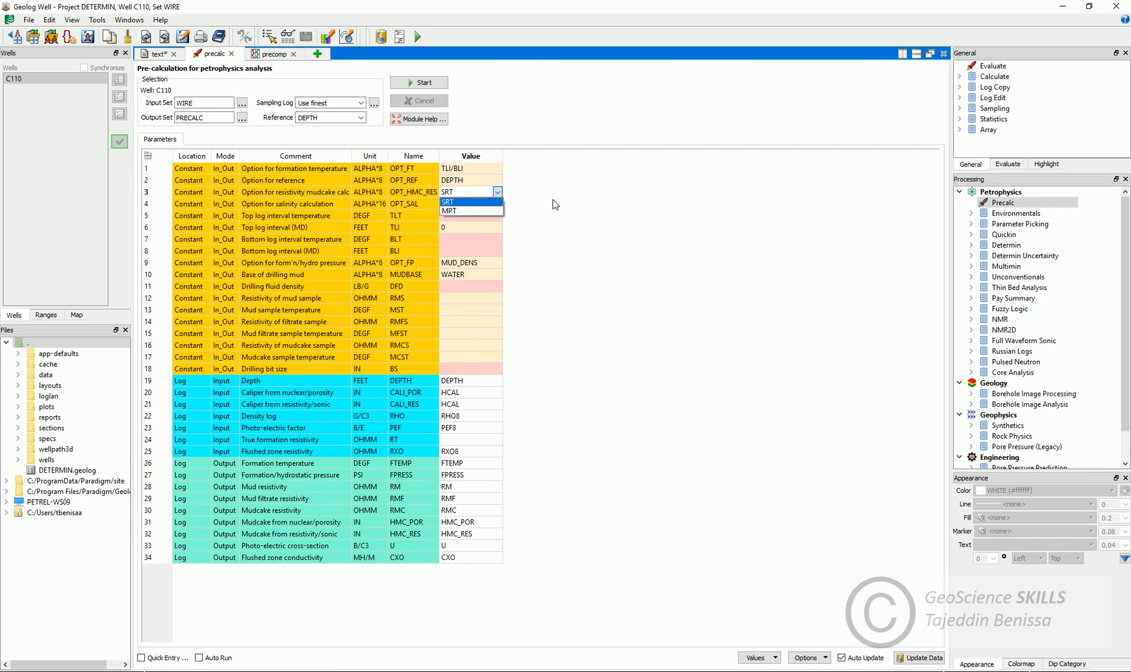
click(522, 213)
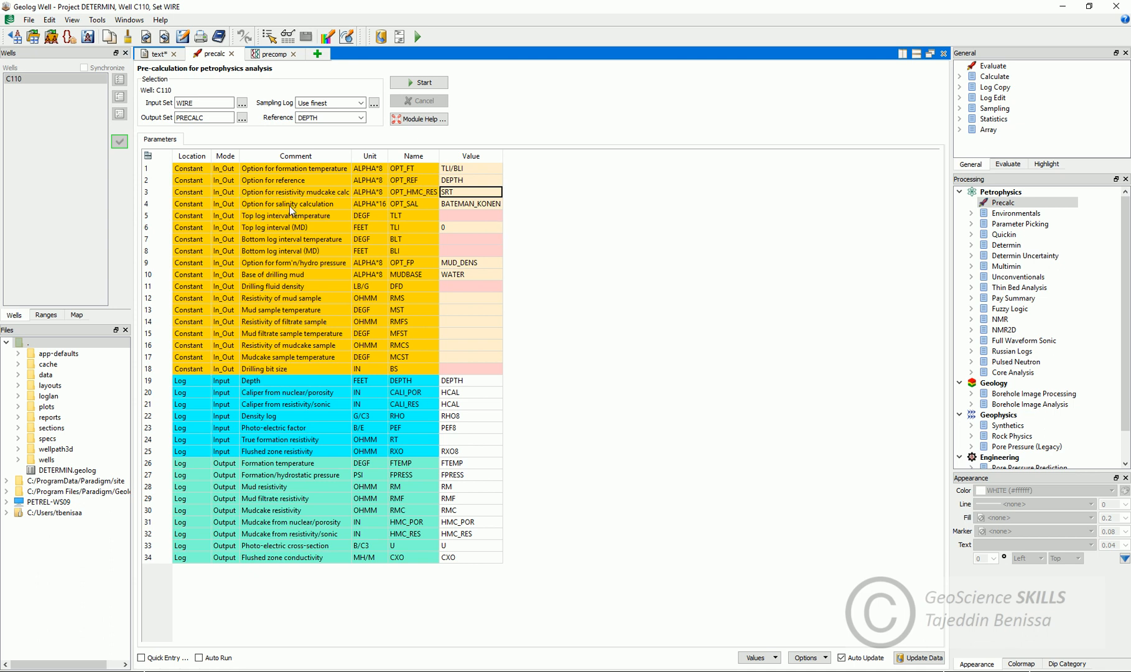
click(483, 206)
click(501, 205)
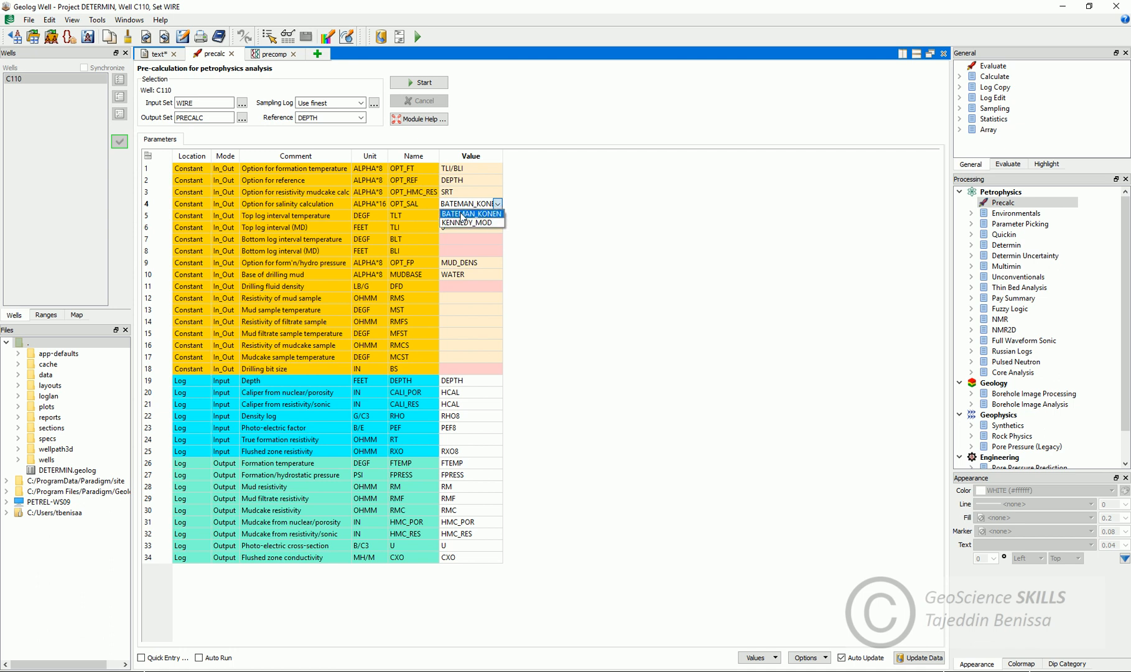
click(463, 214)
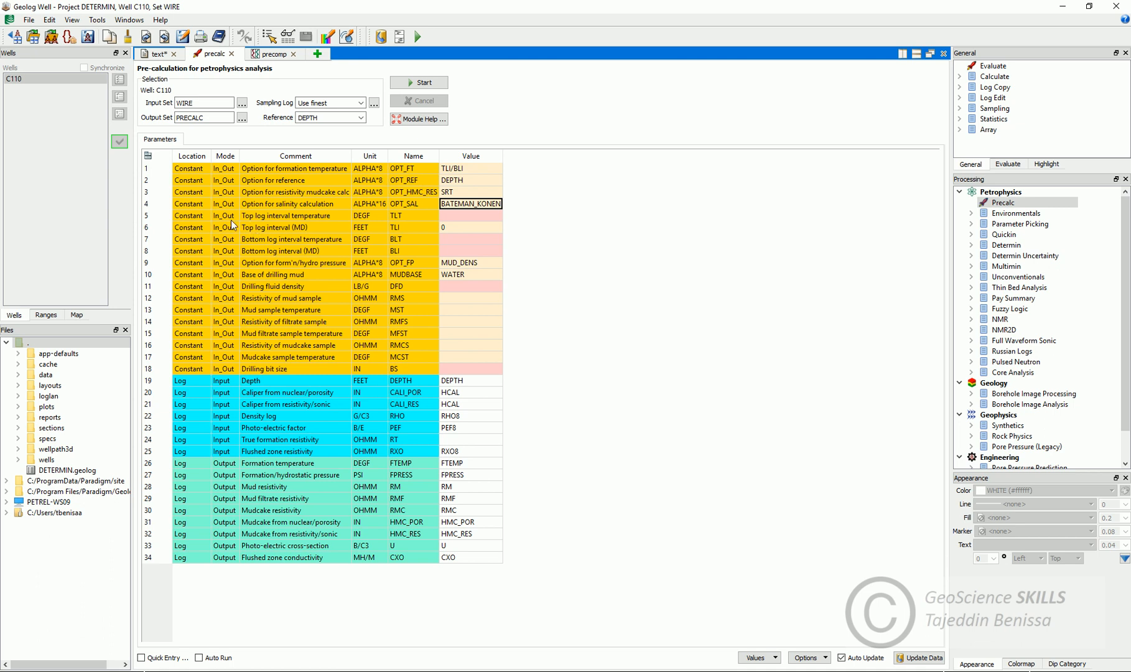
Set the top log interval temperature to 70 DEGF and the top log interval depth to 3314 feet.
click(485, 215)
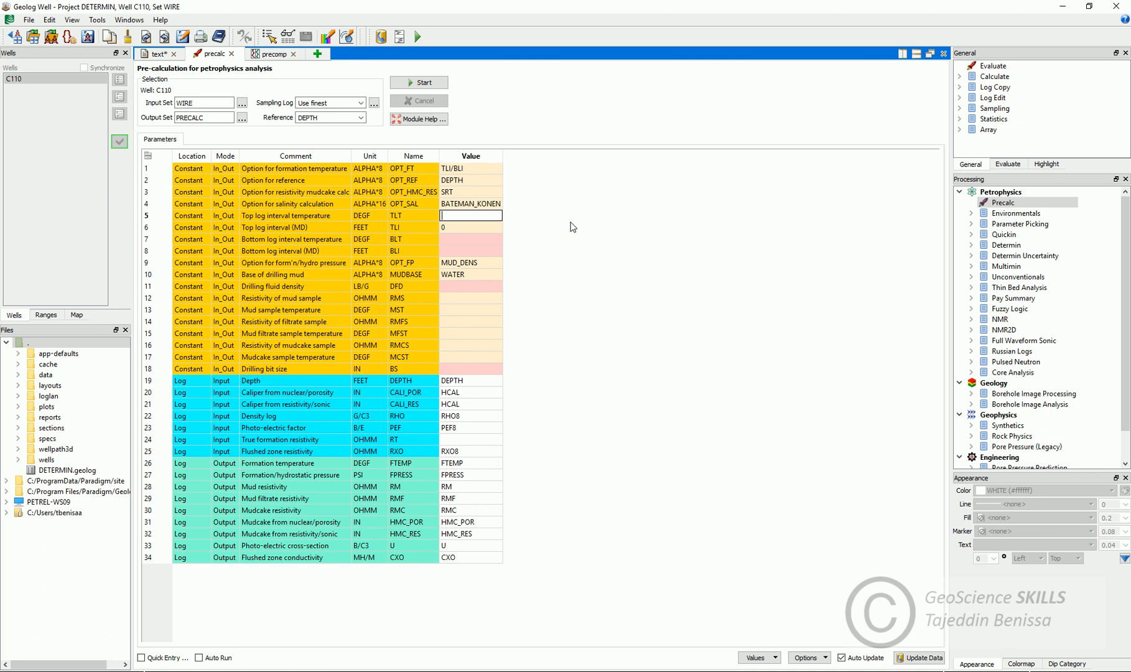
text(70)
click(448, 228)
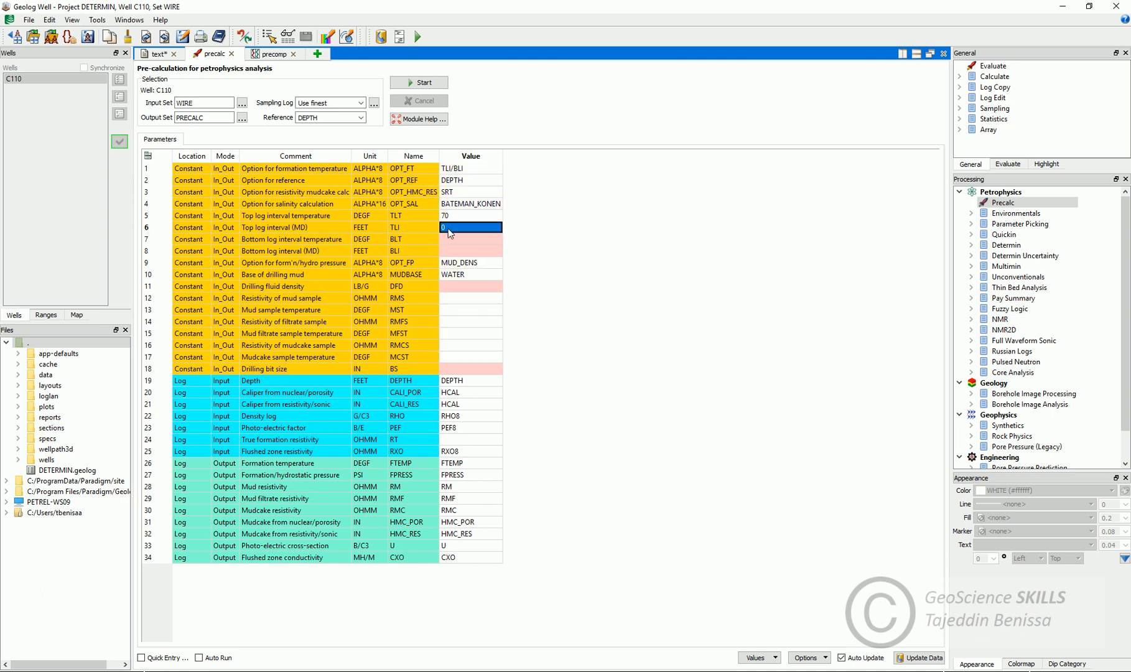
click(451, 228)
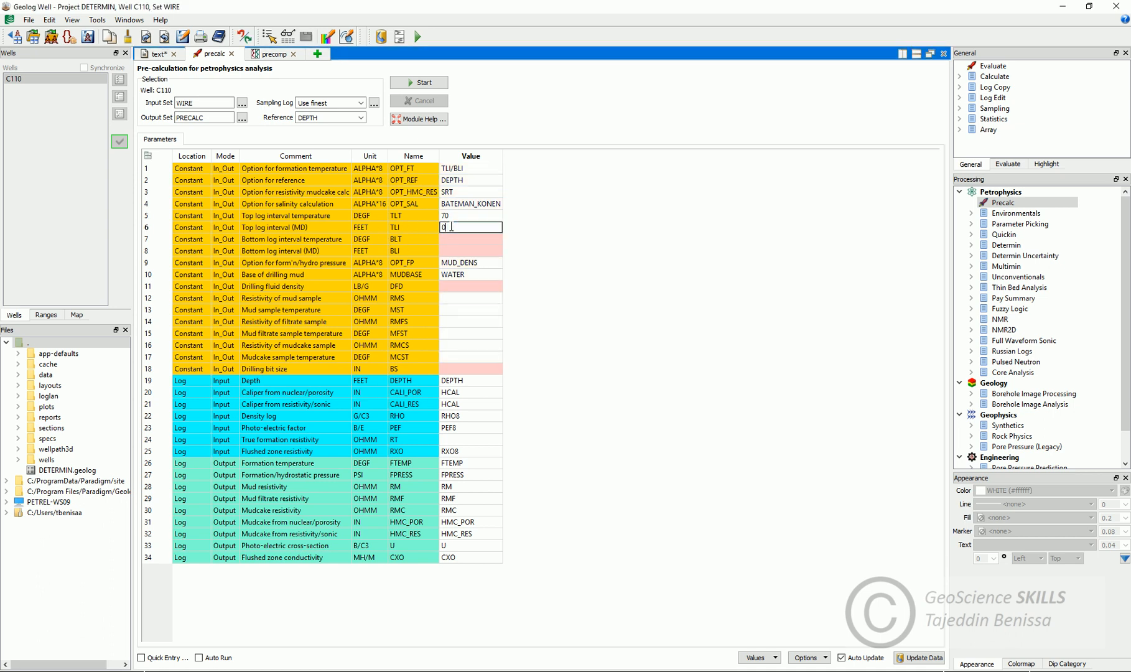
key(BackSpace)
text(3314)
Set the bottom log interval temperature to 140 DEGF and the bottom log interval depth to 4087 feet.
click(448, 243)
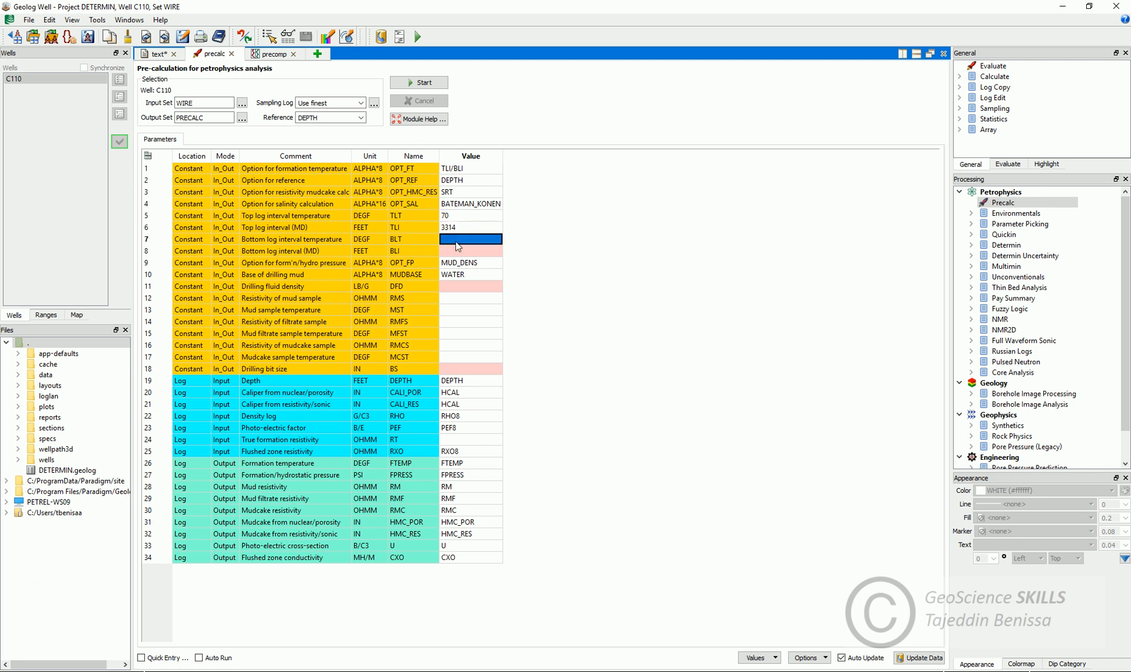
click(463, 242)
text(140)
click(459, 251)
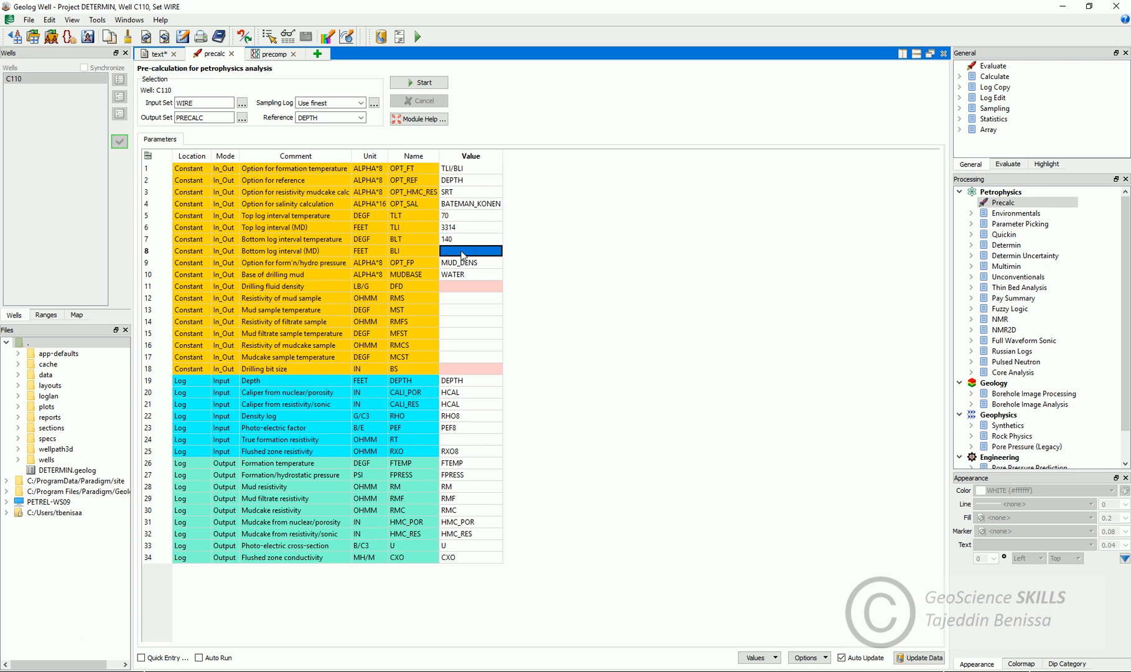
click(458, 252)
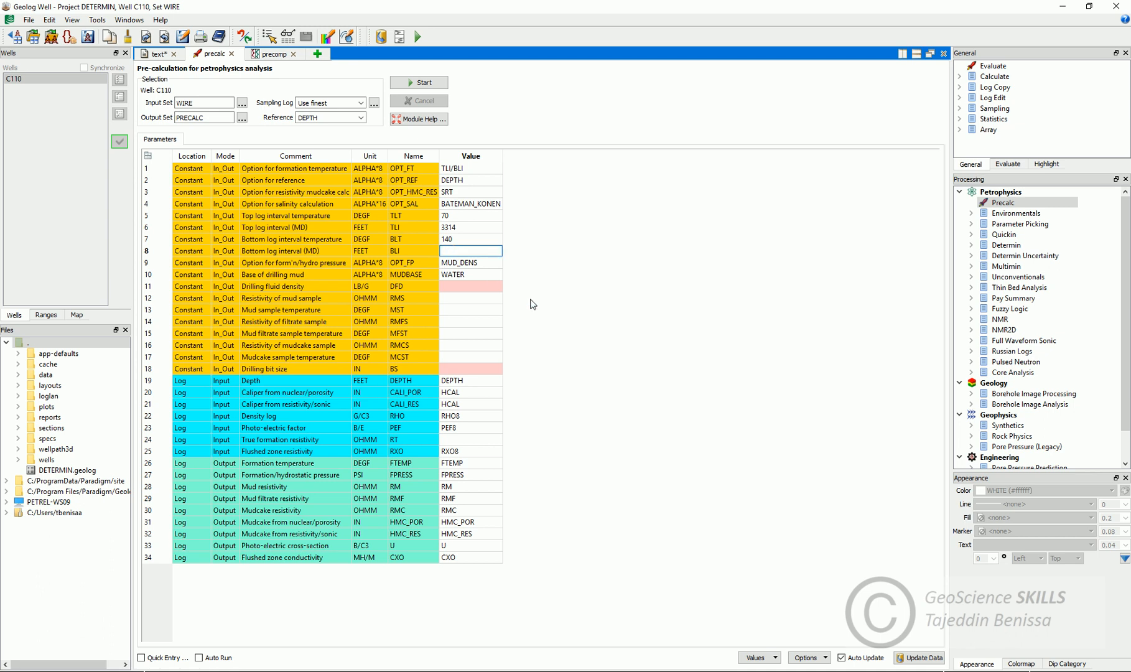
text(4087)
key(Return)
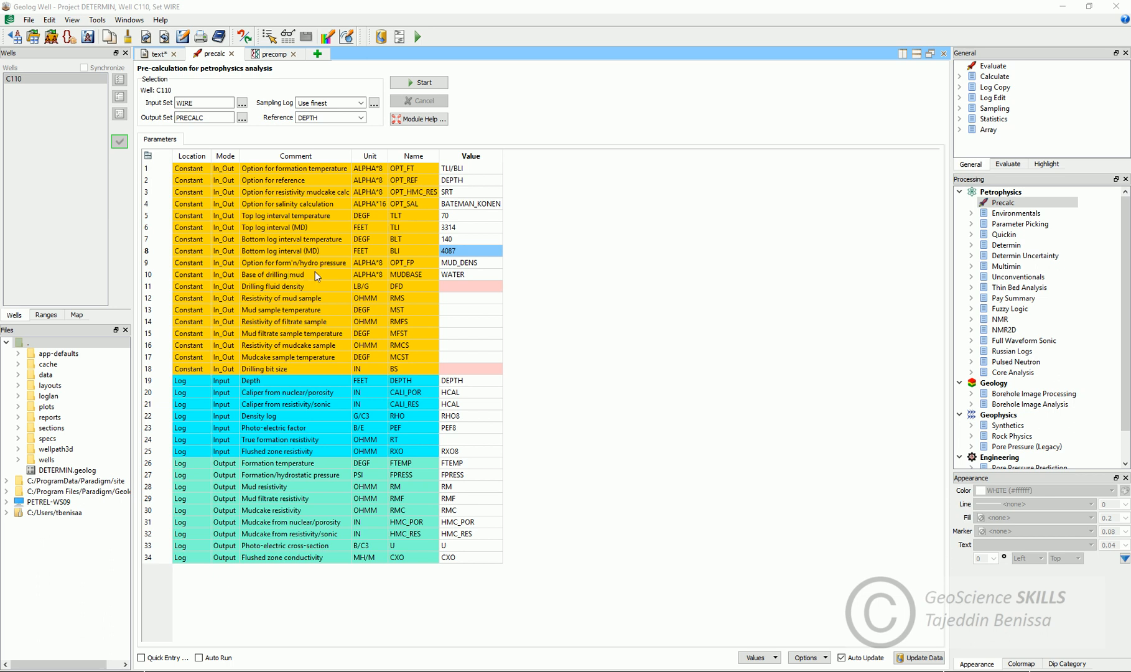
Set the drilling fluid density to 8.6 LB/G, keeping MUD_DENS as the pressure option.
click(488, 264)
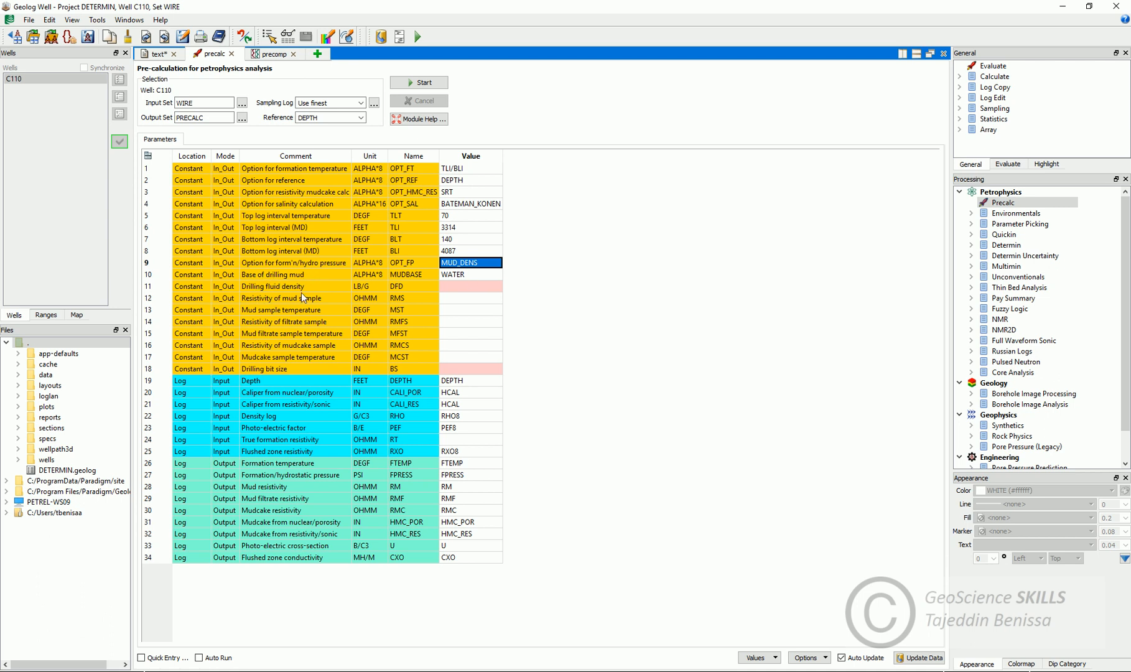
click(479, 288)
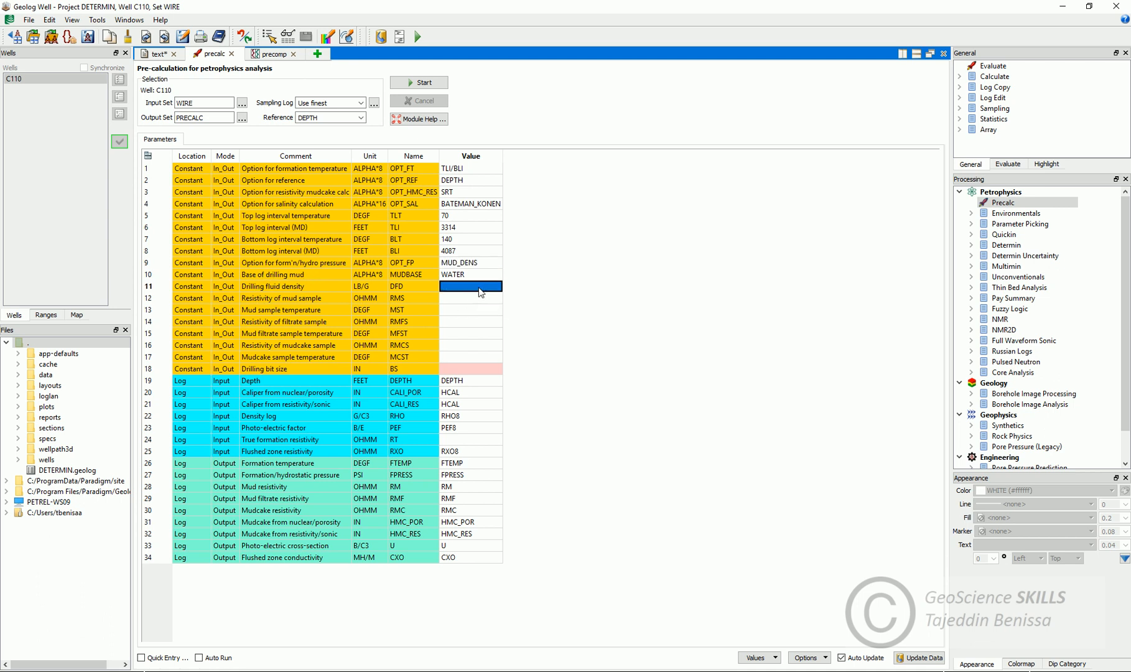
double_click(462, 285)
text(8.6)
key(Return)
Set the mud sample's resistivity to 0.43 OHMM and its temperature to 80 DEGF.
click(492, 301)
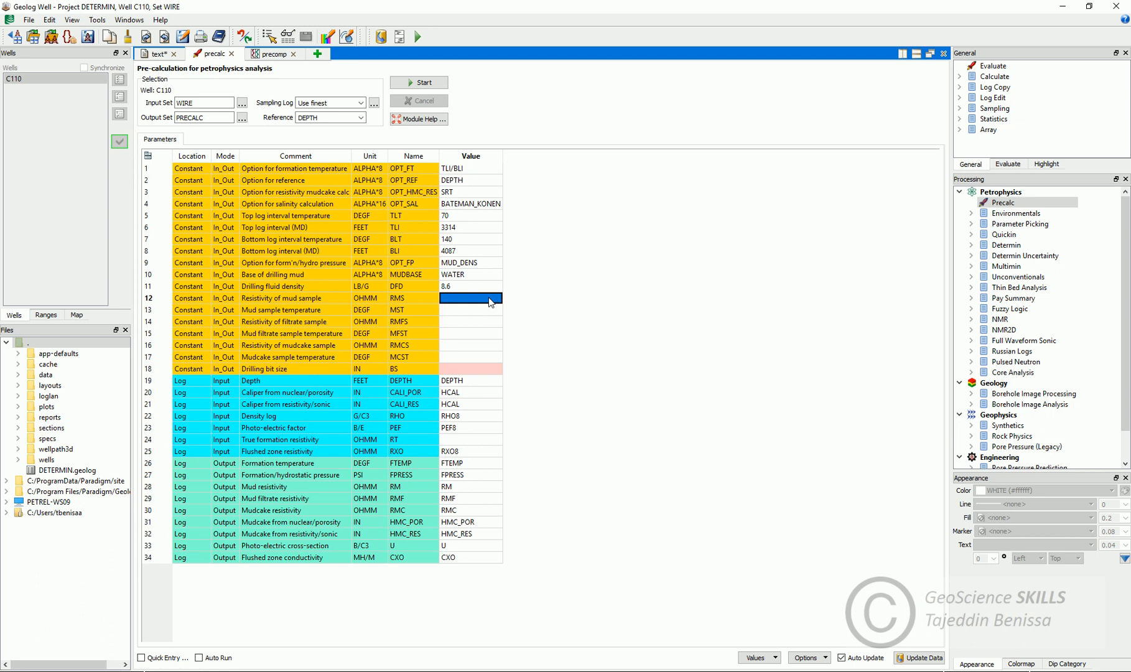
text(0.43)
key(Return)
double_click(477, 311)
key(Return)
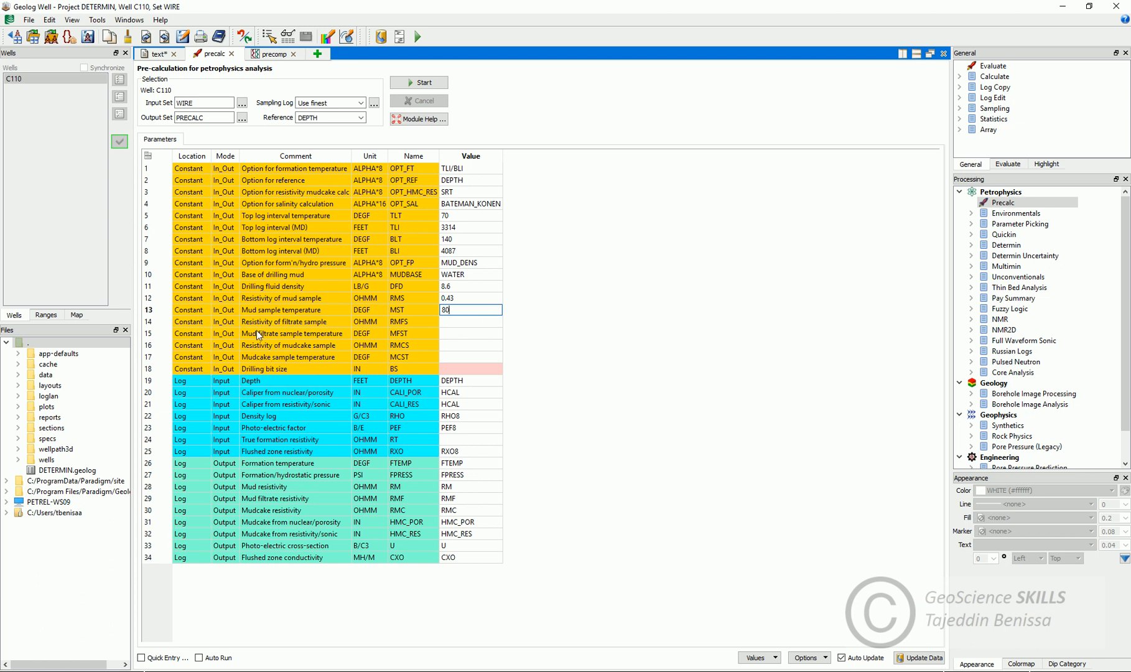
Set the mud filtrate sample's resistivity to 0.41 OHMM and its temperature to 74 DEGF.
click(474, 322)
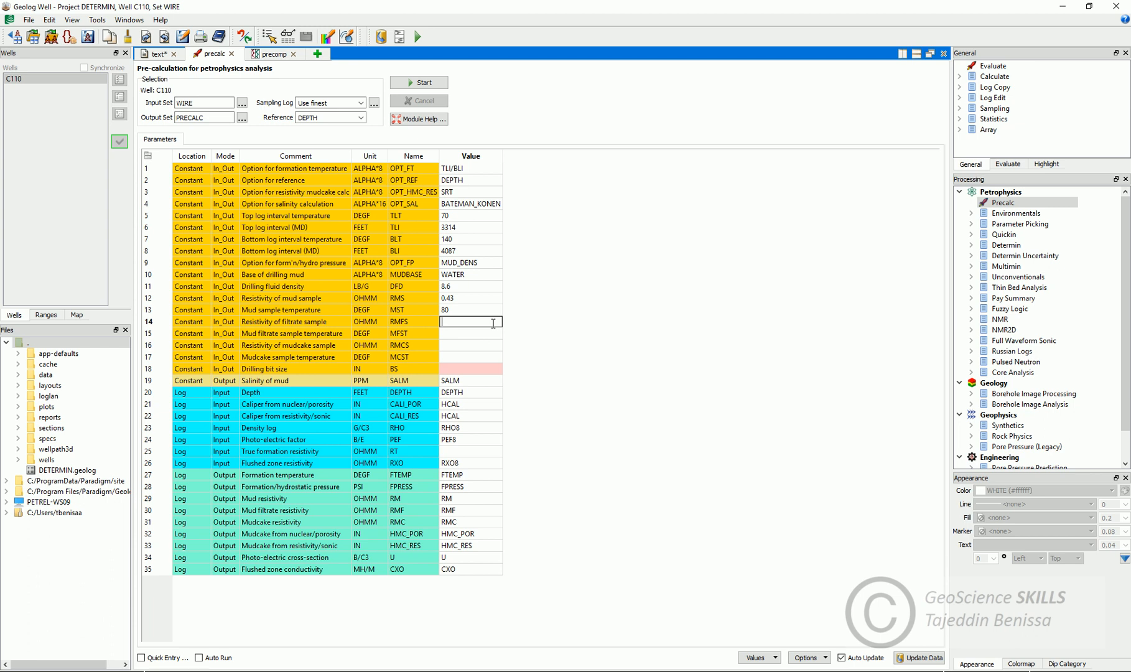
text(0.41)
click(469, 336)
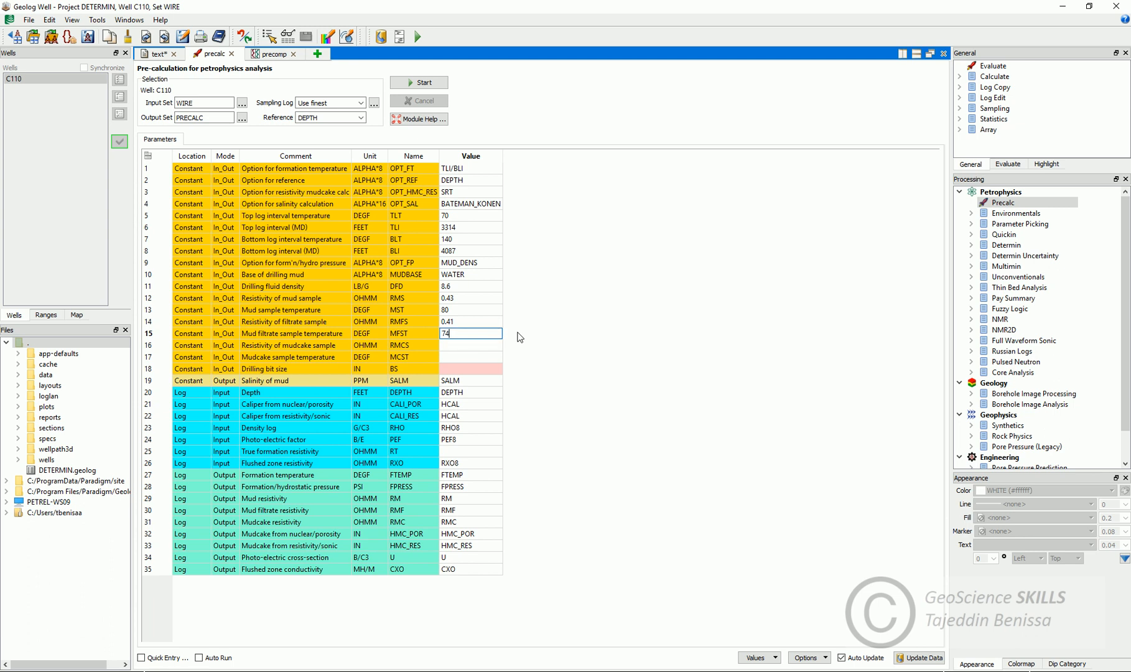
key(Return)
Set the mudcake sample's resistivity to 0.48 OHMM and its temperature to 81 DEGF.
click(477, 348)
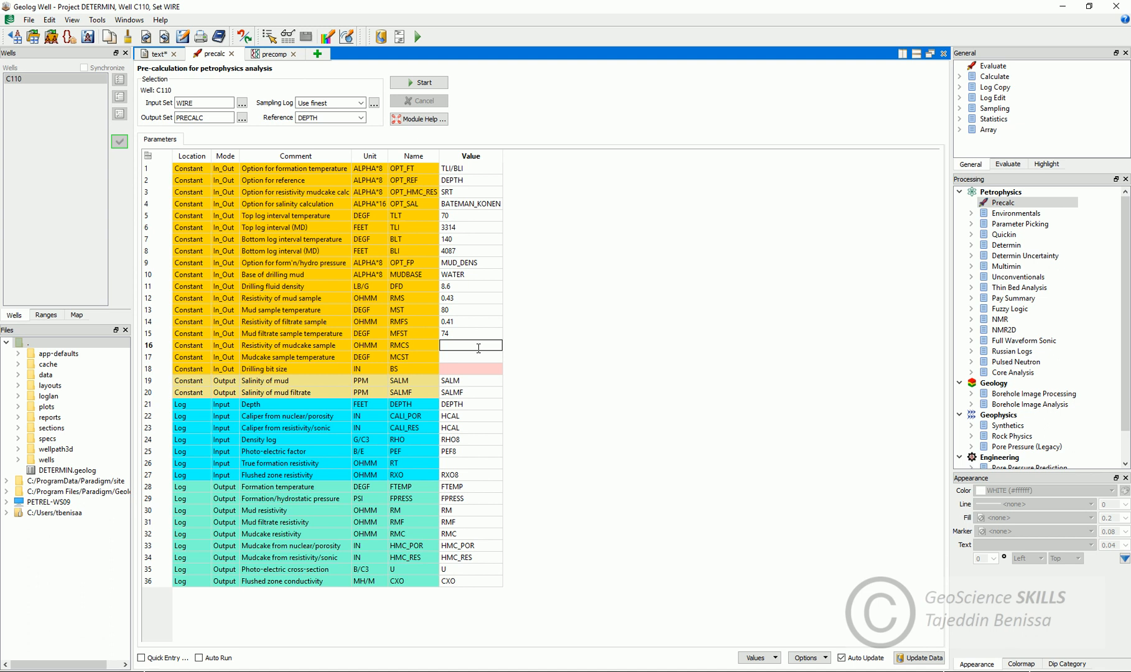
text(0.48)
click(468, 358)
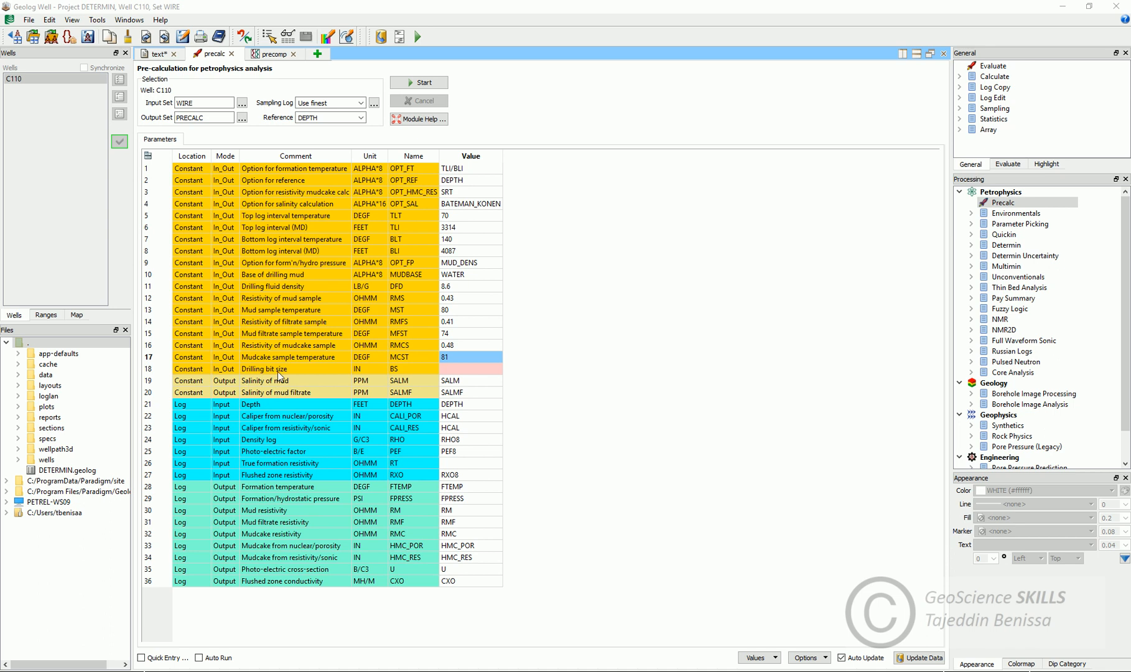
Set the drilling bit size to 6 inches in the Precalc parameters.
click(479, 369)
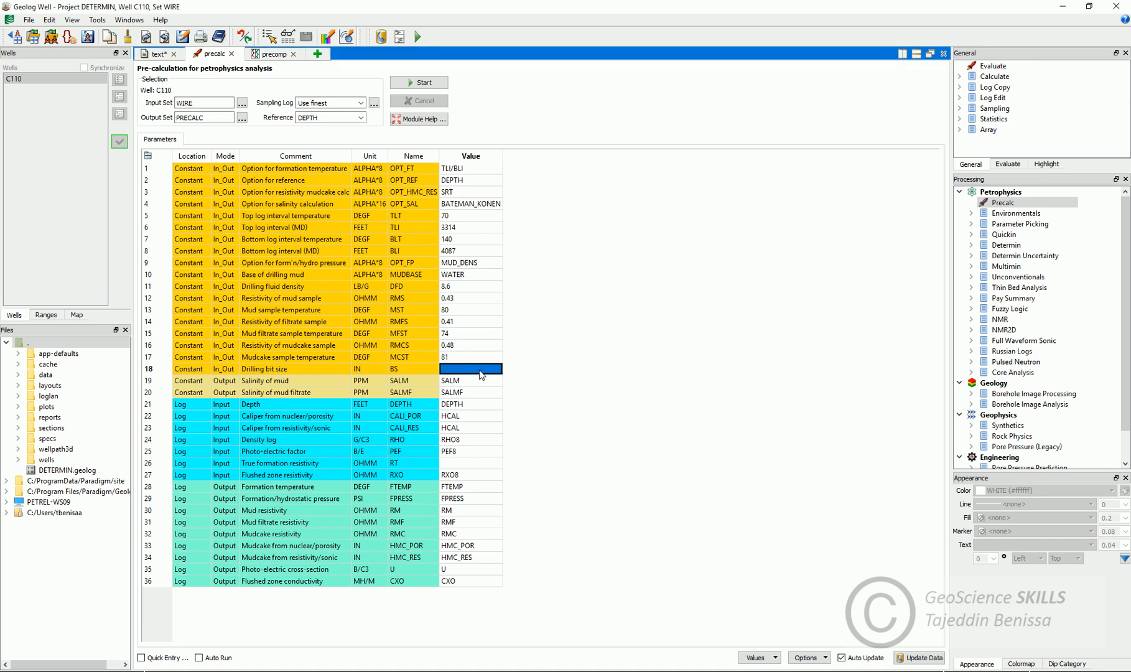
click(479, 370)
click(466, 366)
key(Return)
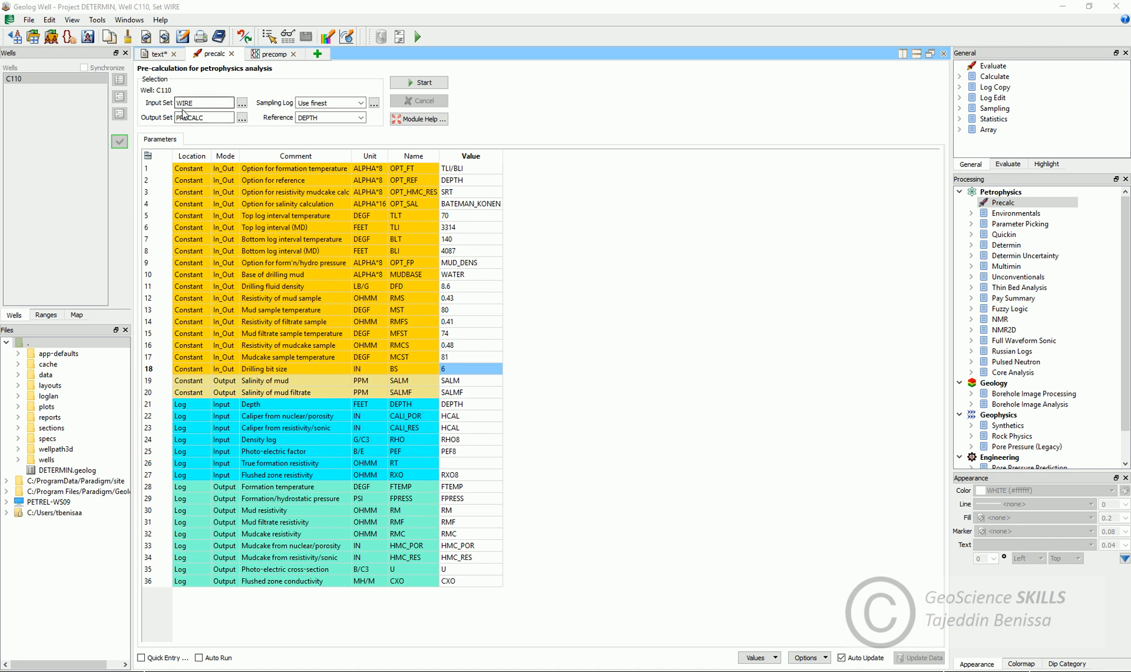
Assign the WIRE.RT_HRLT log as the true formation resistivity input.
click(460, 465)
click(460, 464)
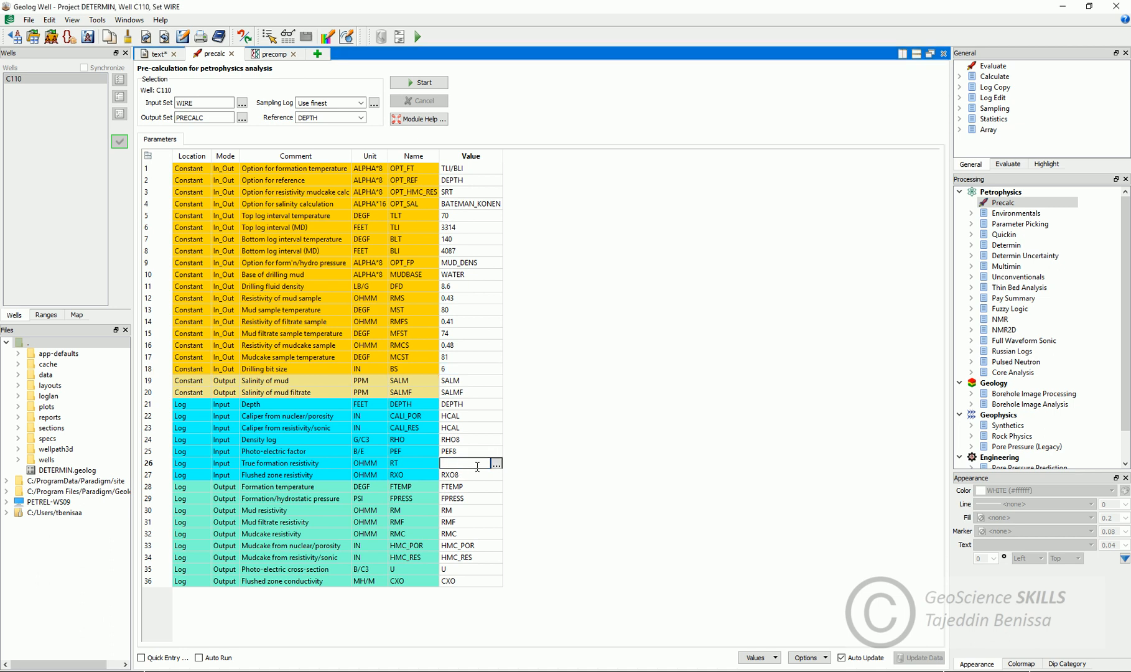
click(497, 464)
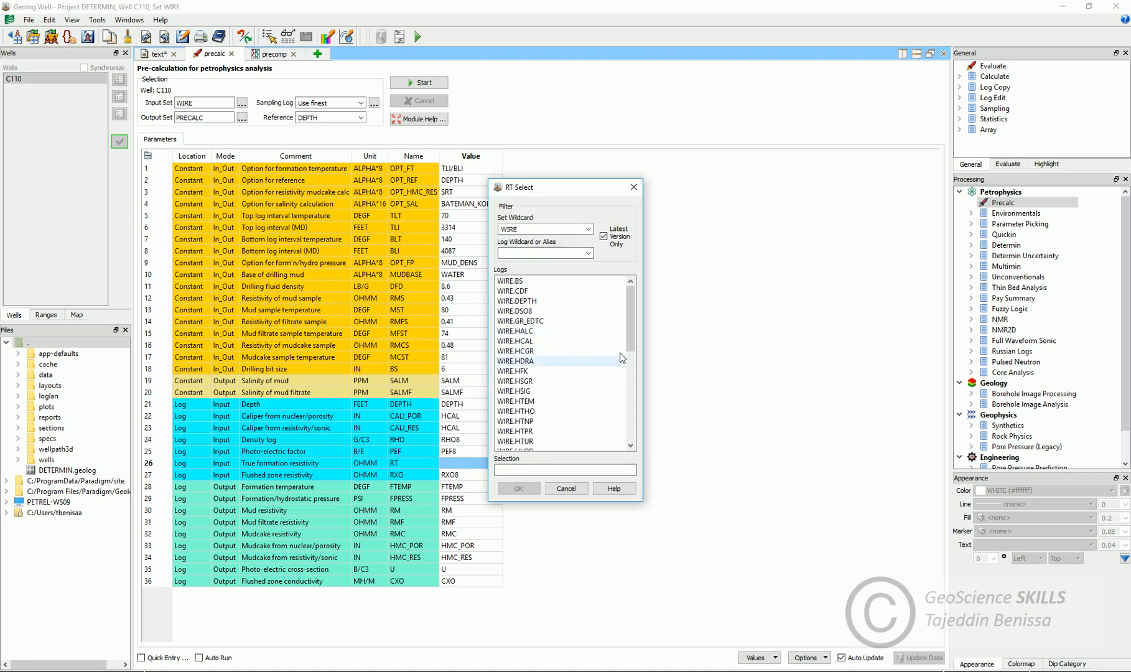
drag(630, 333, 637, 431)
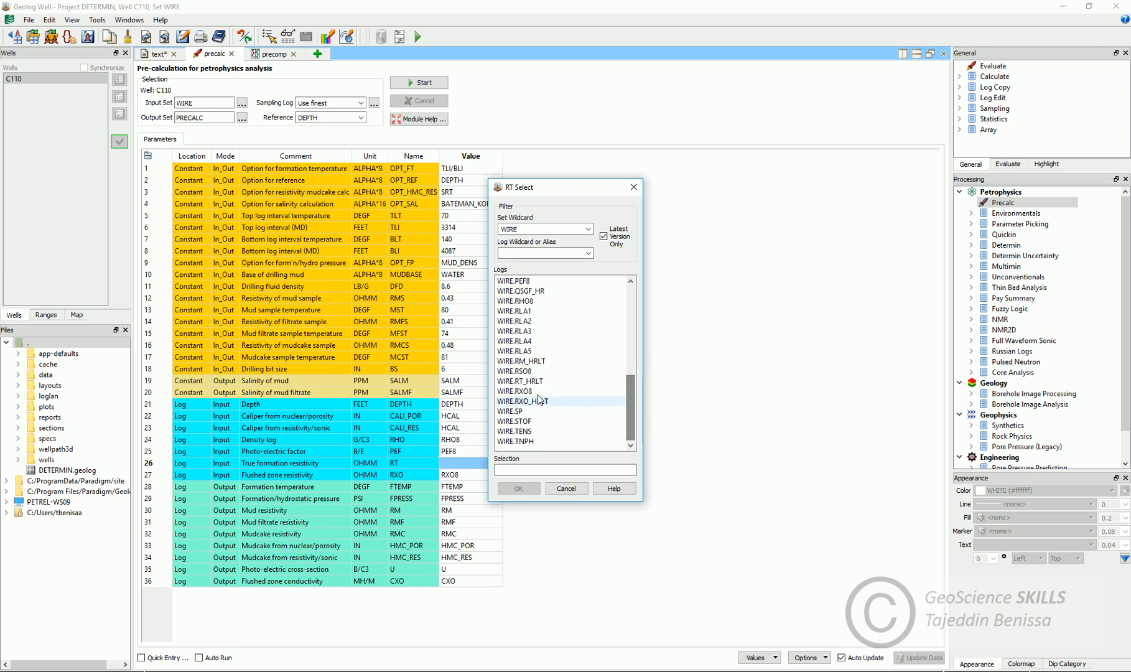
click(521, 381)
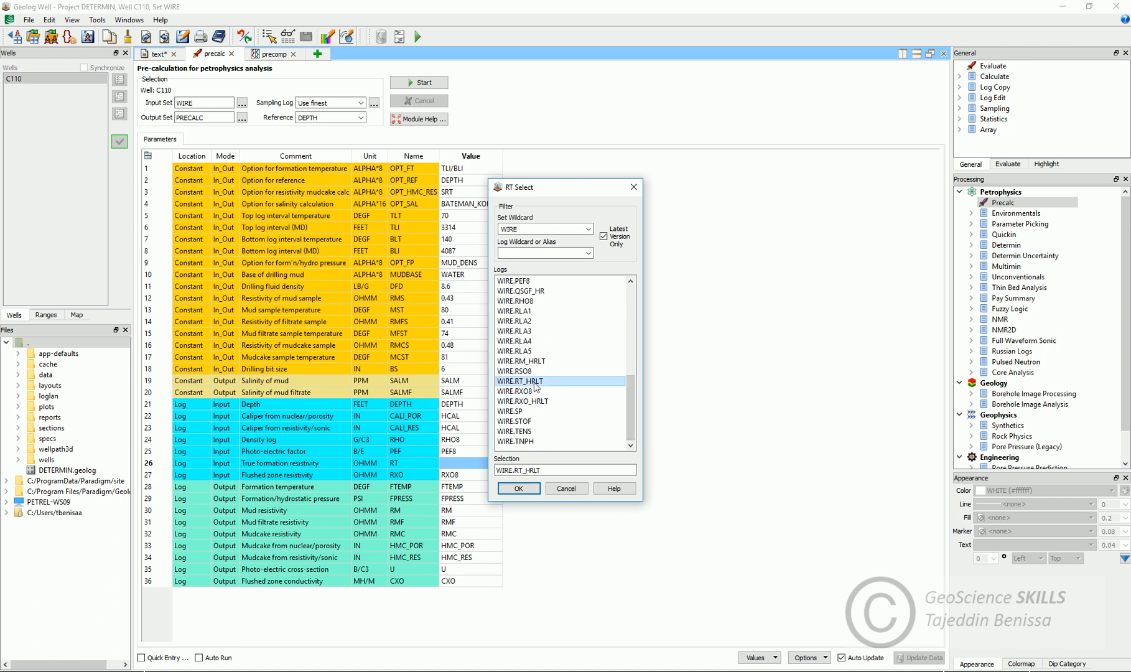
click(526, 489)
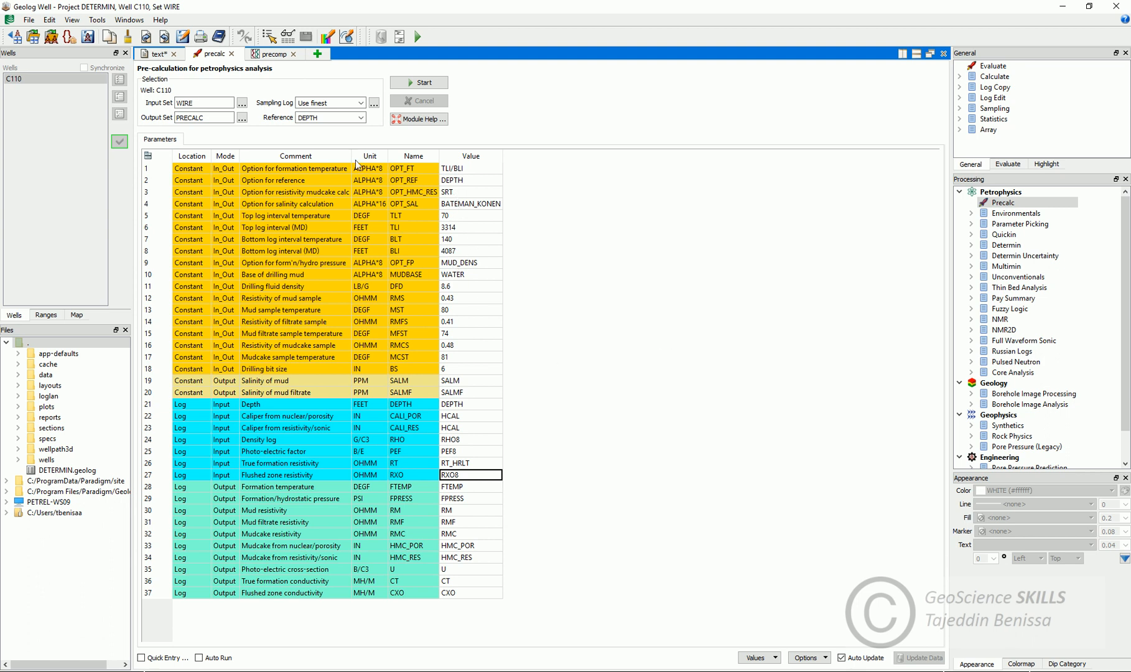
Run the Precalc module and review the logs of the resulting PRECALC set in the Text view.
click(420, 84)
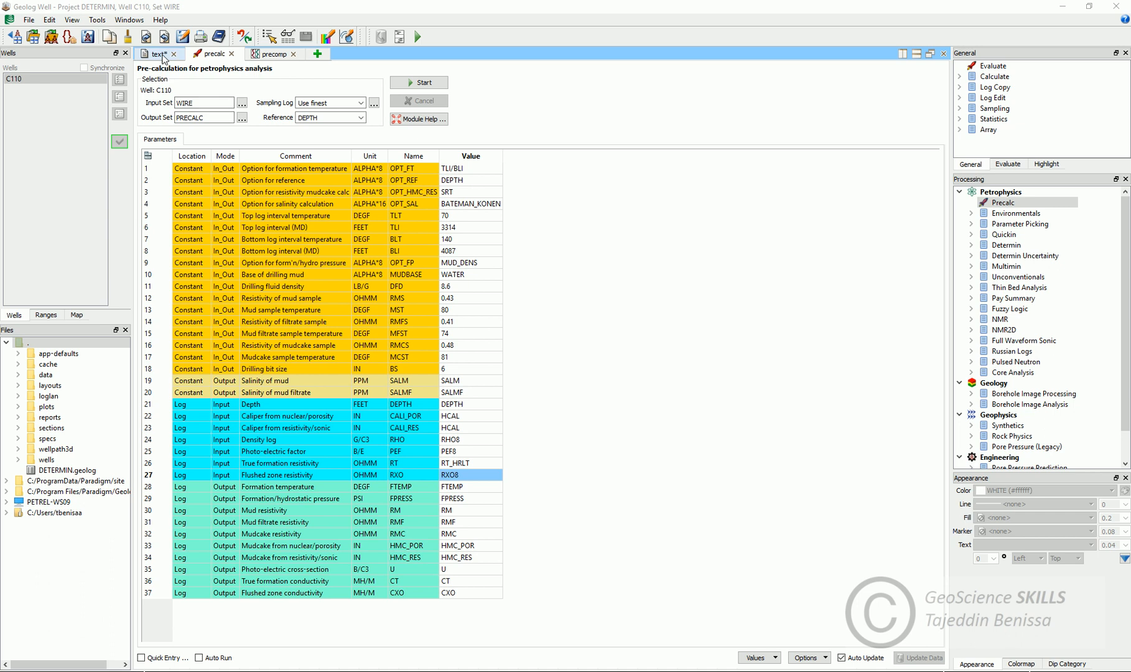
click(163, 56)
click(179, 136)
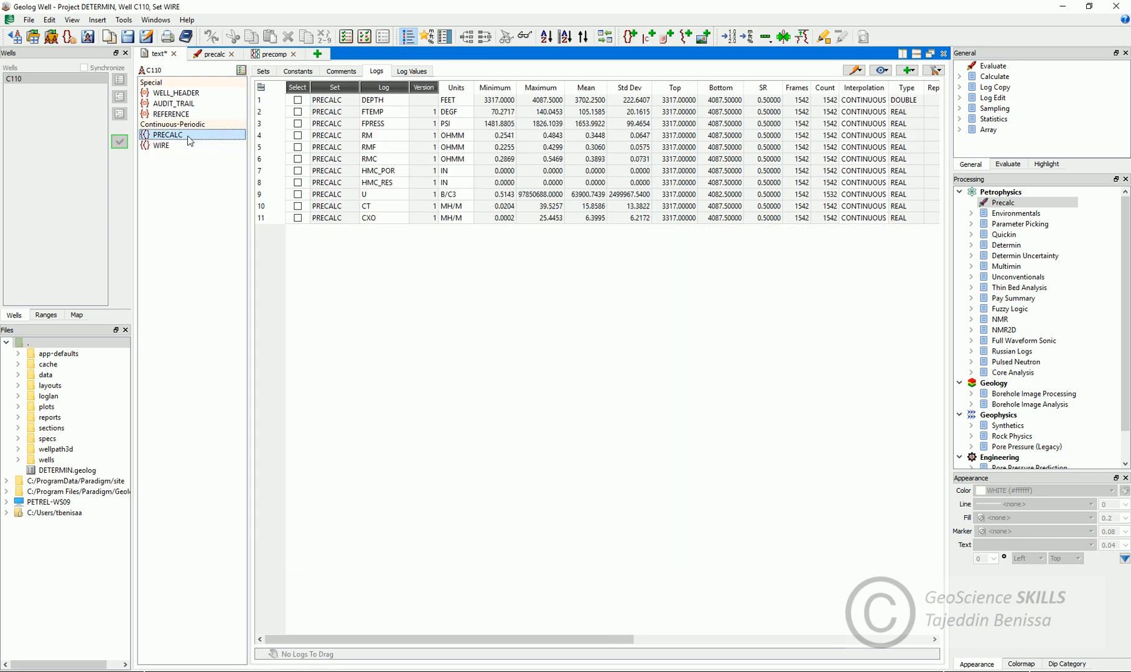
click(372, 75)
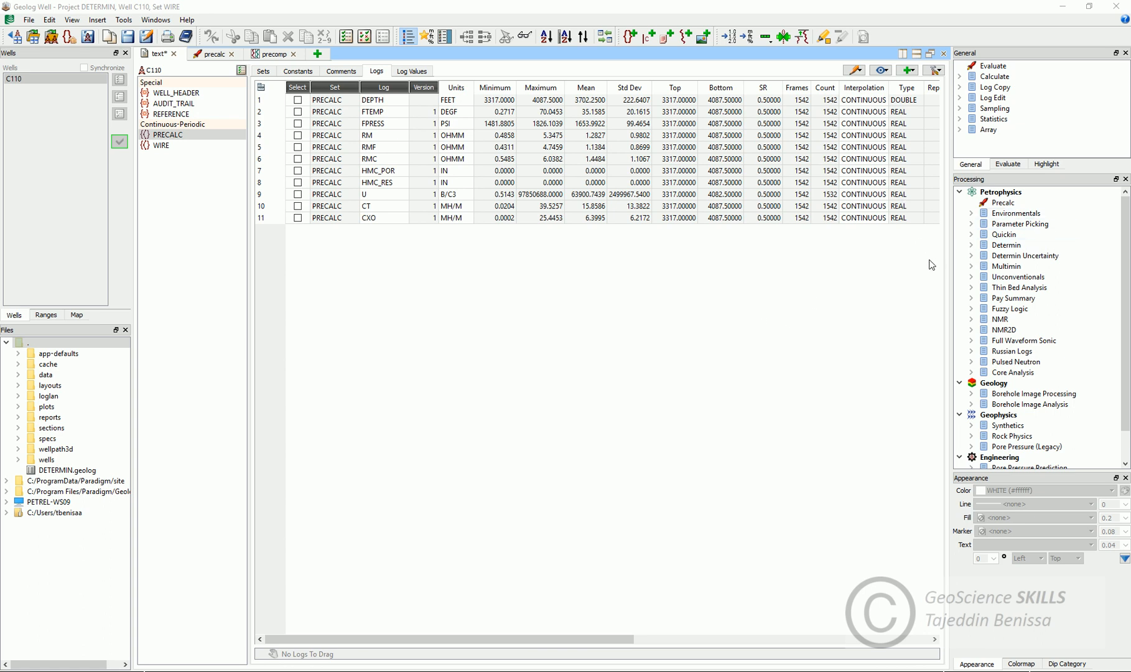
Open the Gamma Ray shale volume module under Determin and set its output set to DETERMIN.
click(972, 246)
click(983, 277)
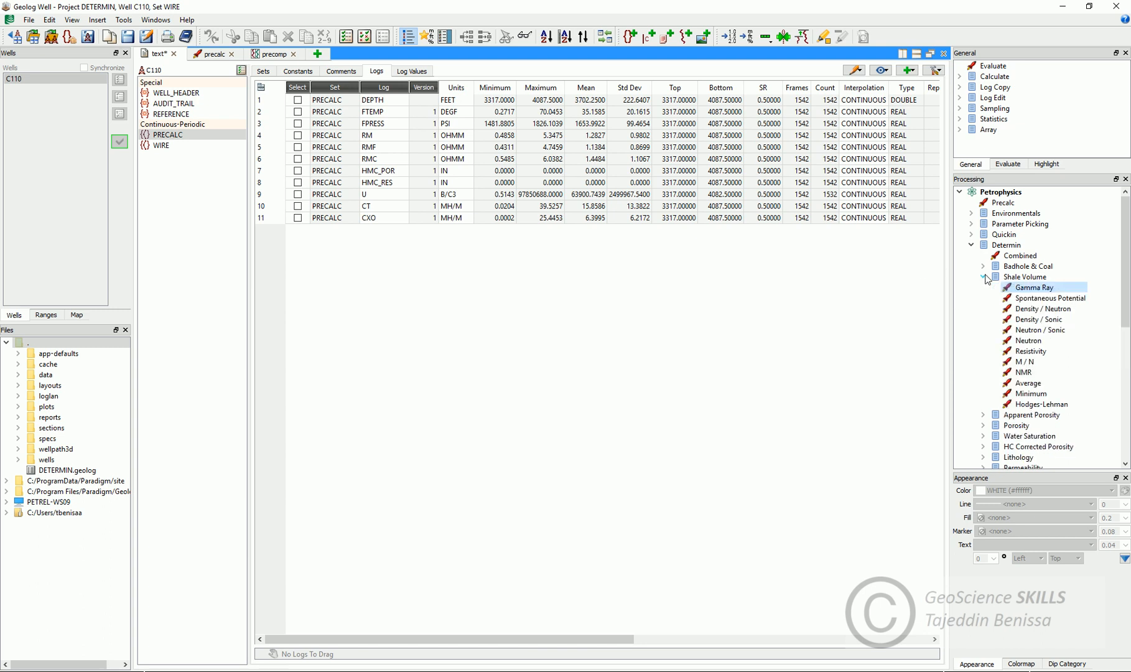
double_click(1031, 288)
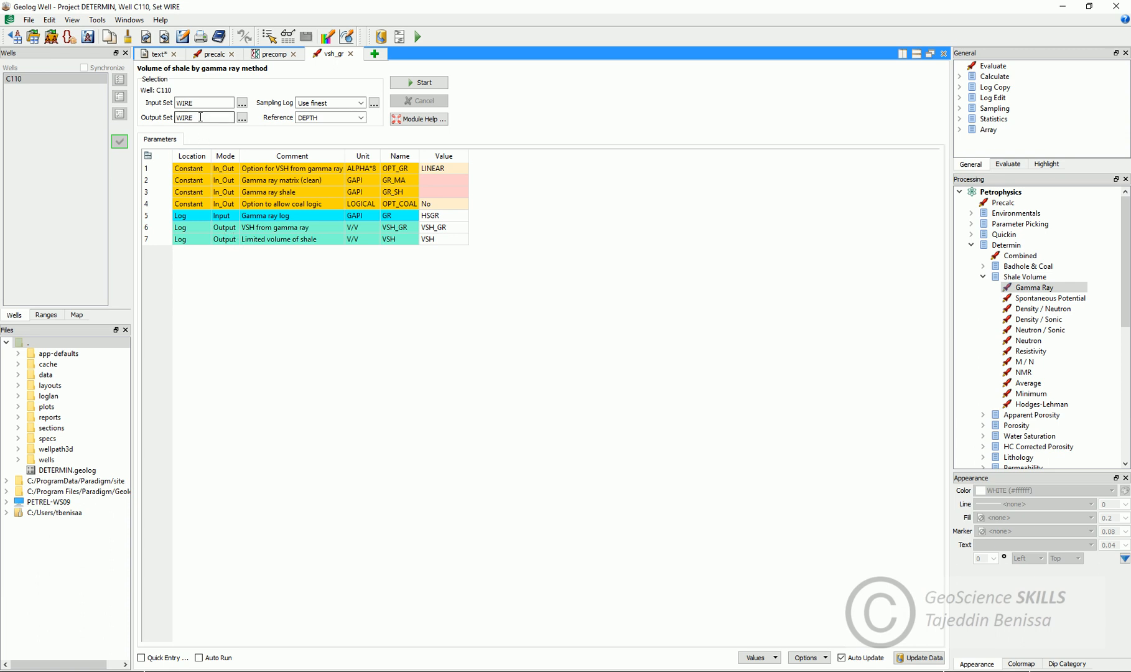
drag(201, 117, 143, 118)
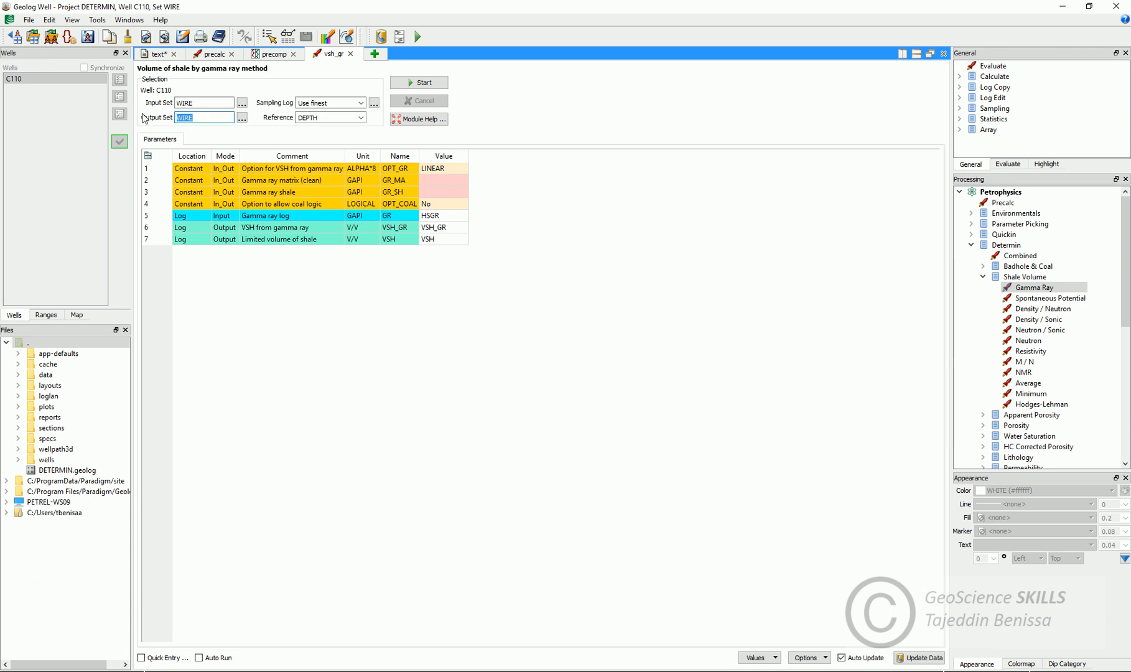
text(DETERMIN)
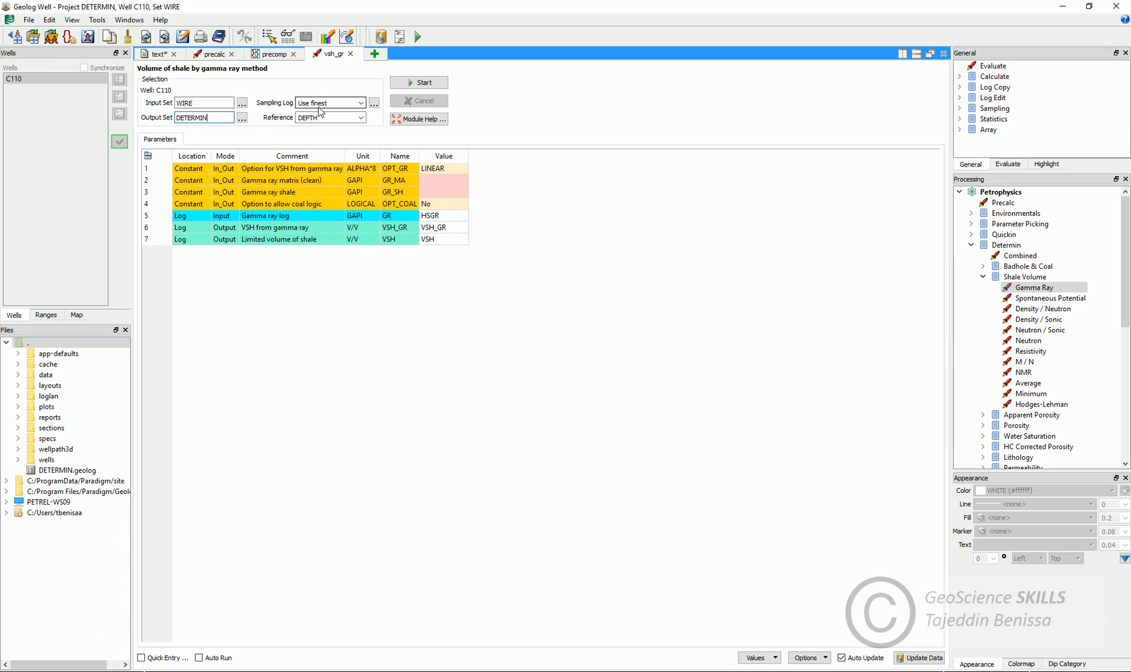
Set the gamma ray shale volume option to LINEAR, the clean matrix gamma ray to 7 and the shale gamma ray to 150 GAPI.
click(452, 169)
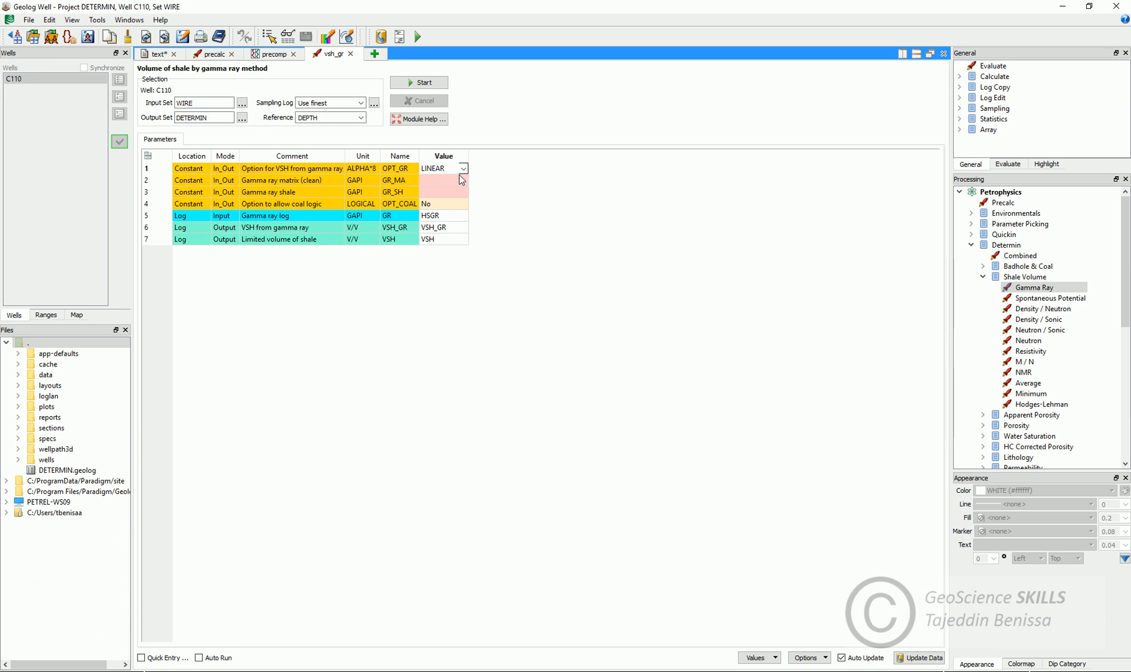
click(462, 168)
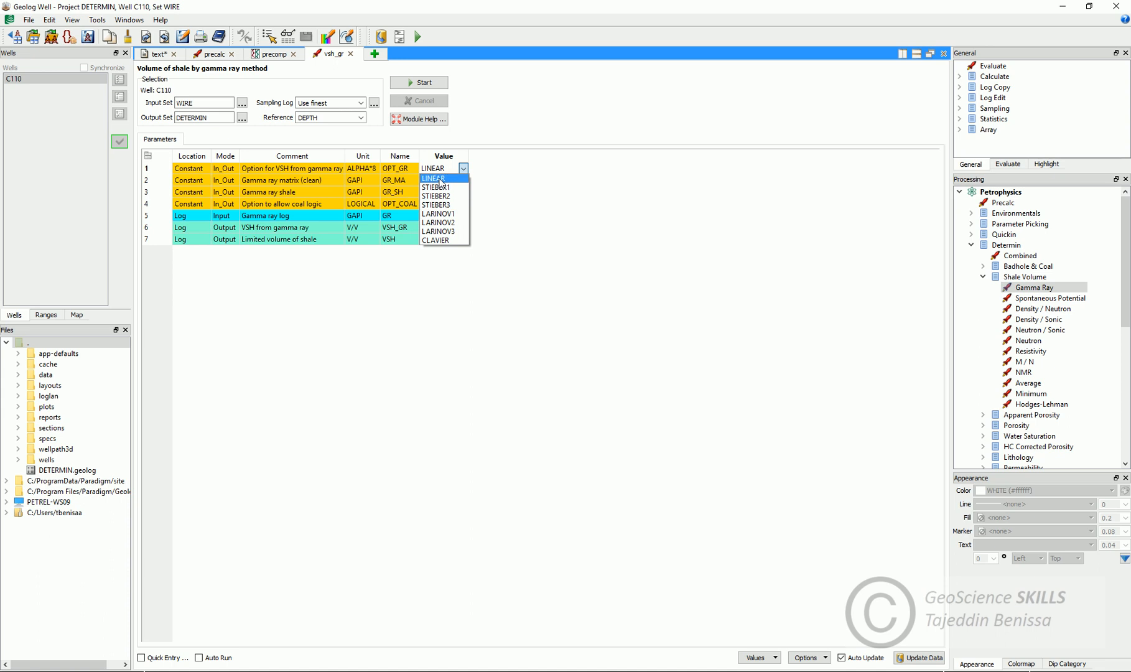
click(435, 178)
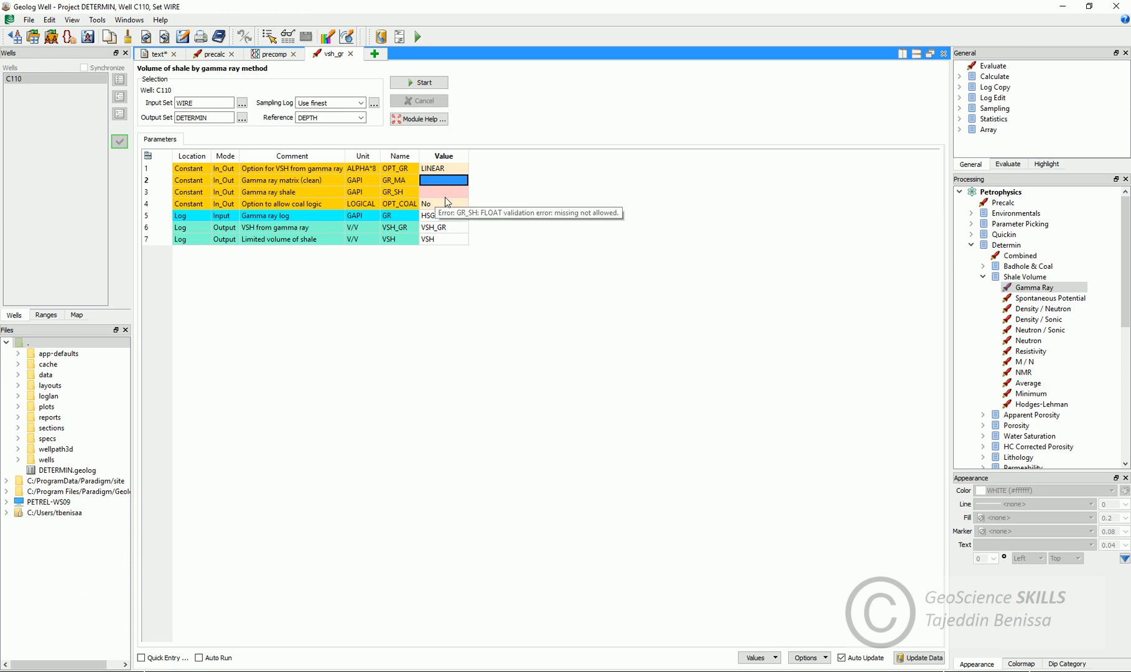
click(447, 181)
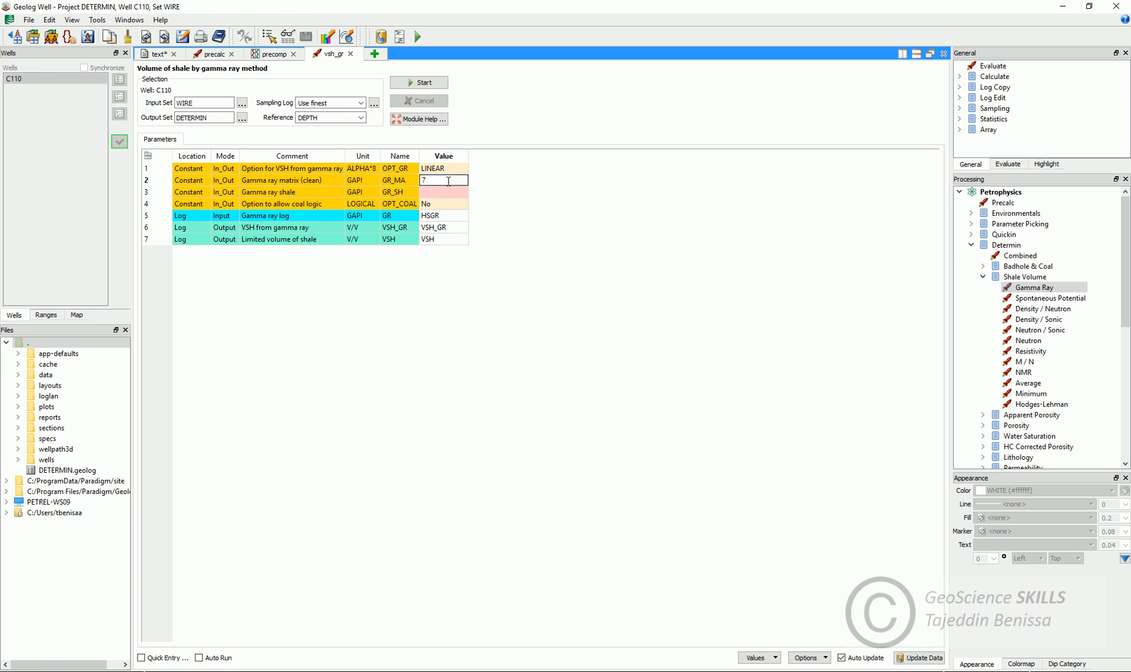
click(446, 193)
click(445, 192)
text(150)
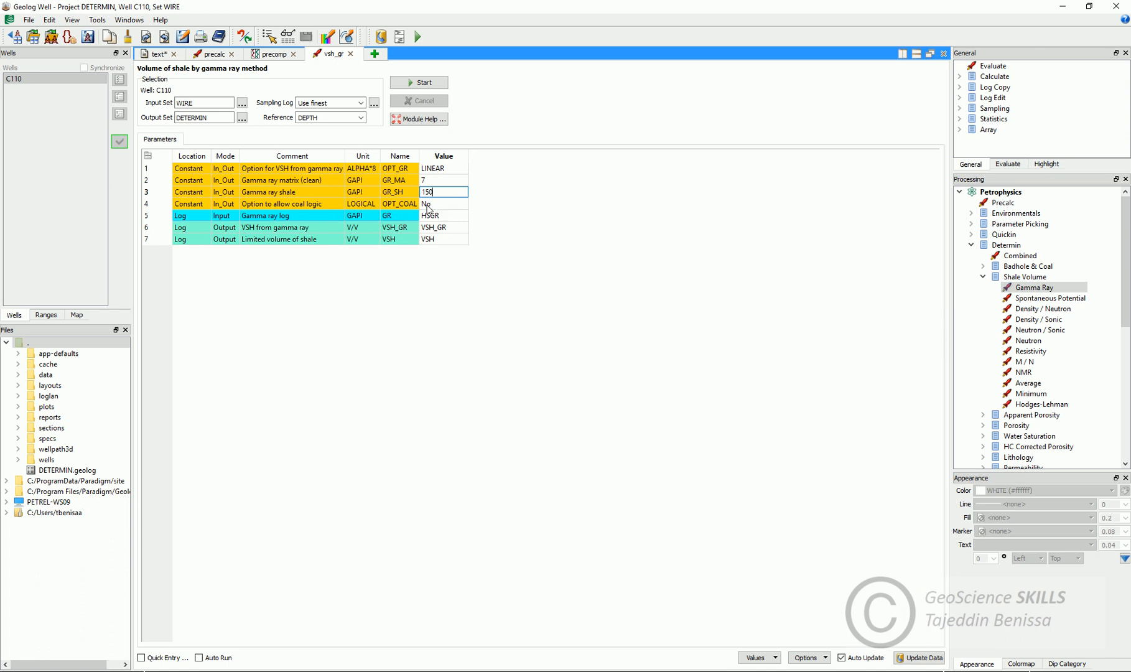
key(Return)
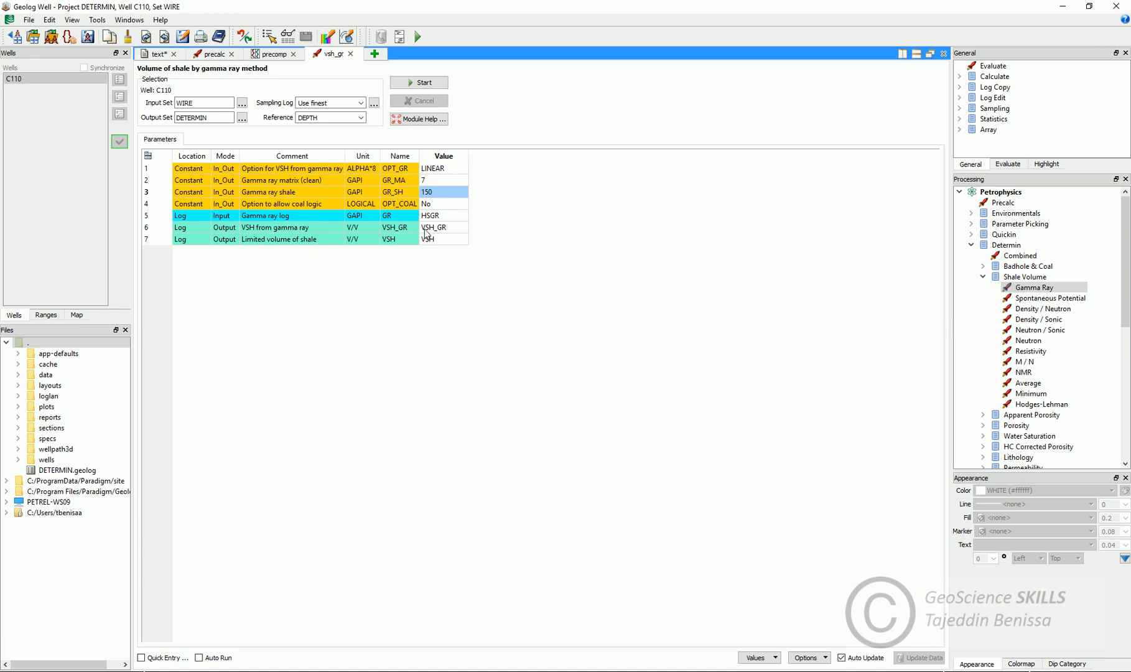
Run the gamma ray shale volume module and review the logs of the DETERMIN set in the Text view.
click(414, 83)
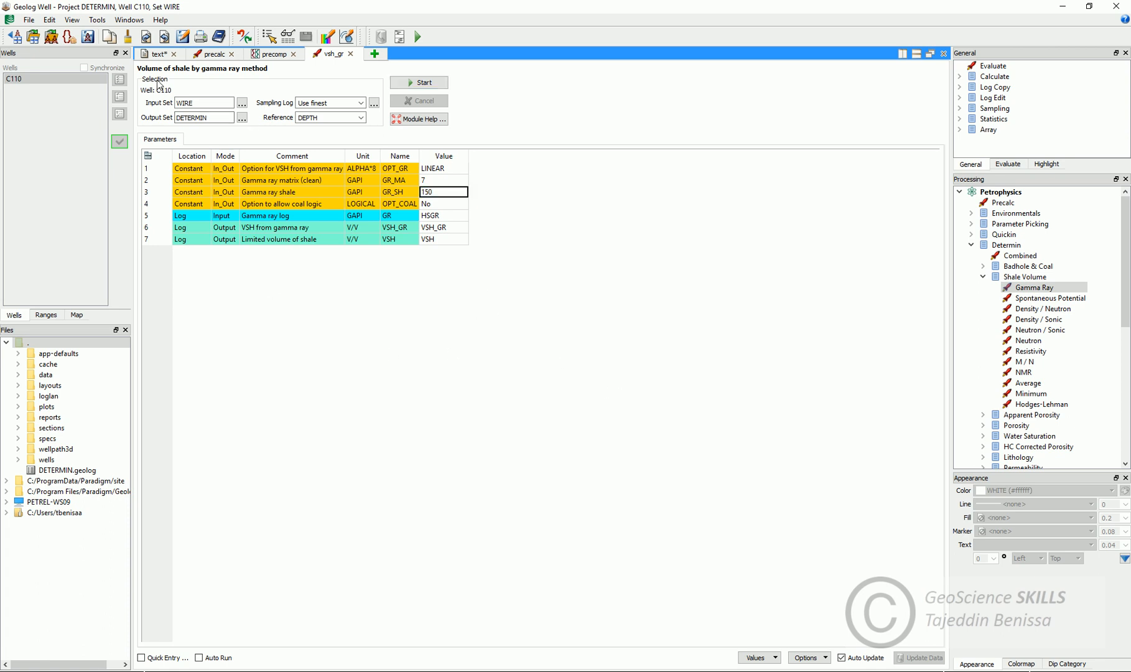
click(158, 56)
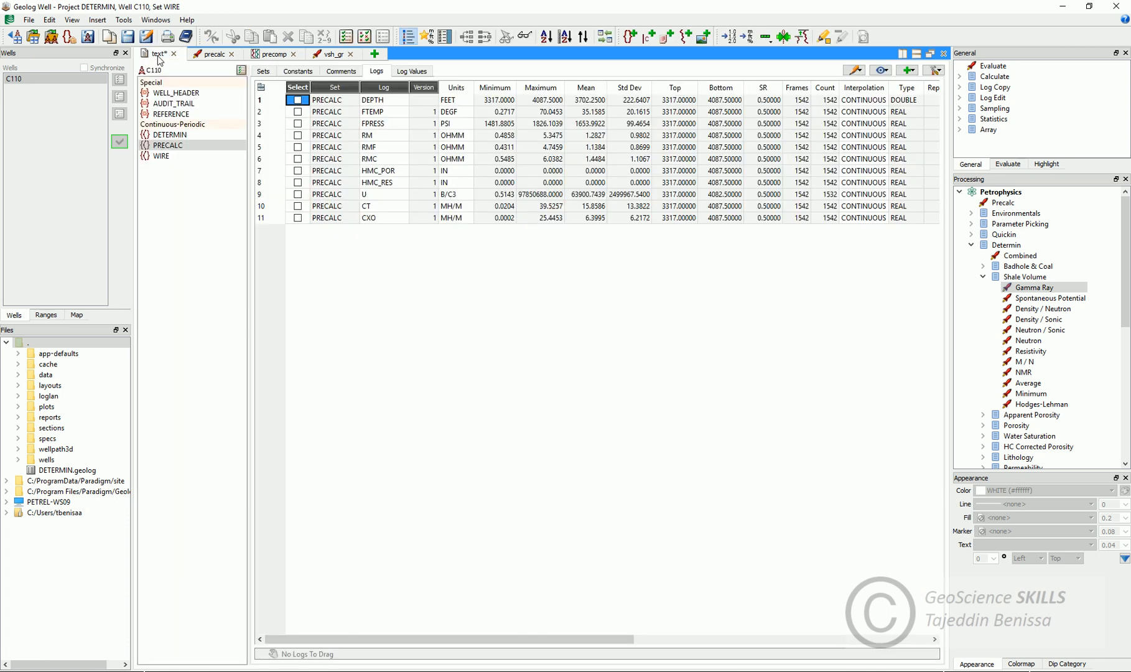
click(178, 137)
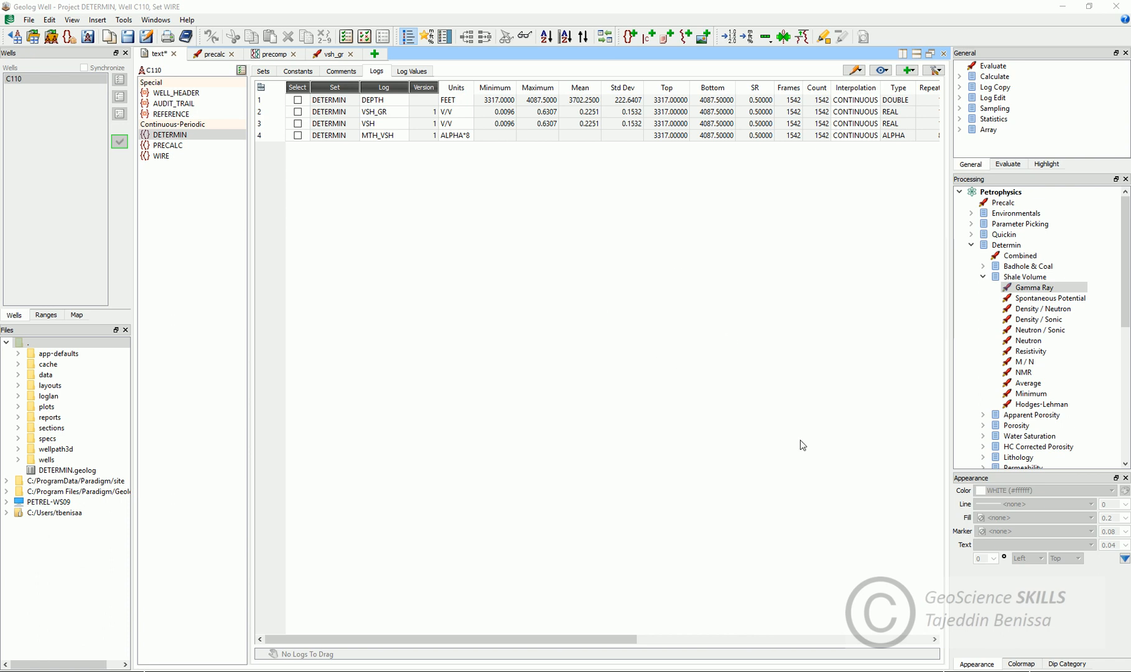
Open the Bateman-Konen density/neutron porosity module under Determin.
click(983, 277)
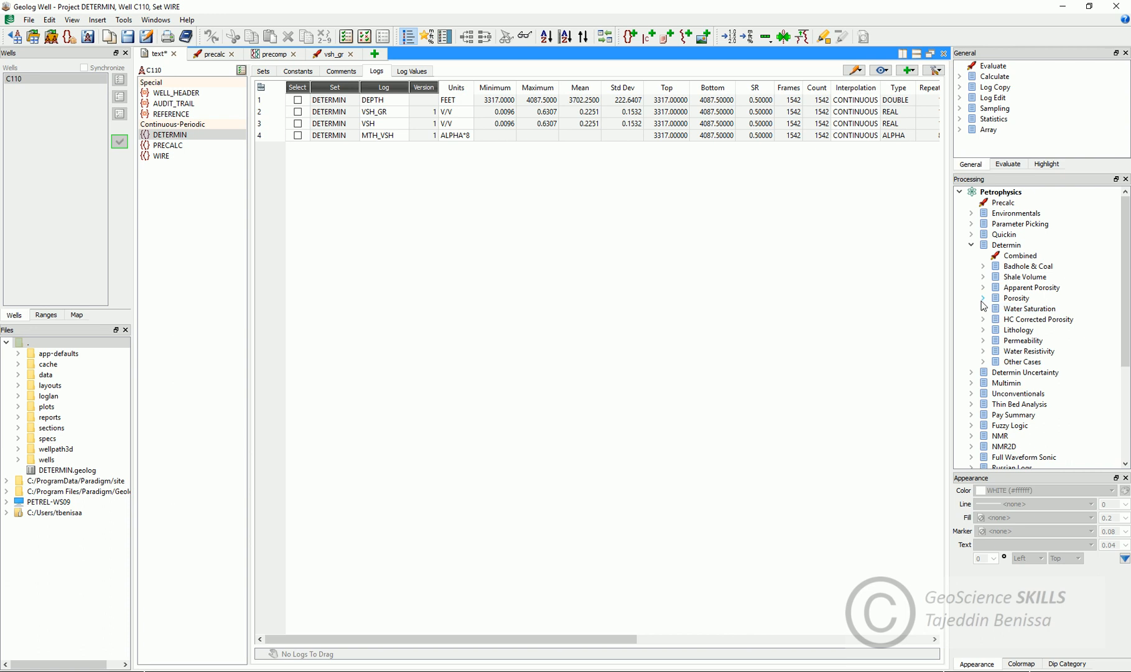
click(983, 298)
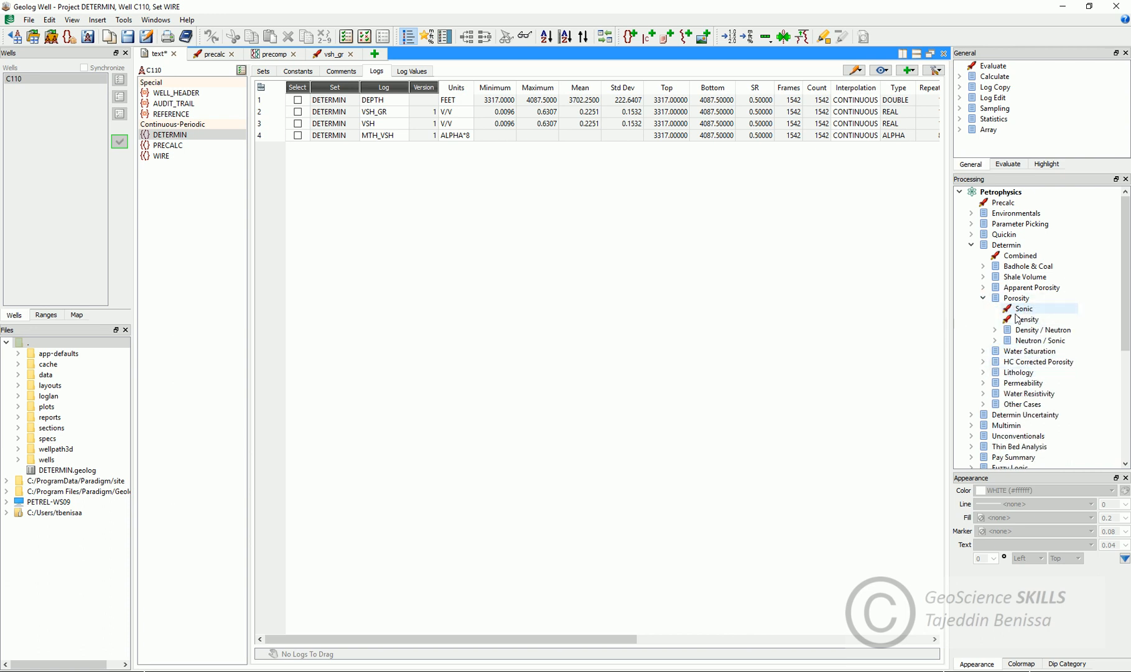
click(995, 330)
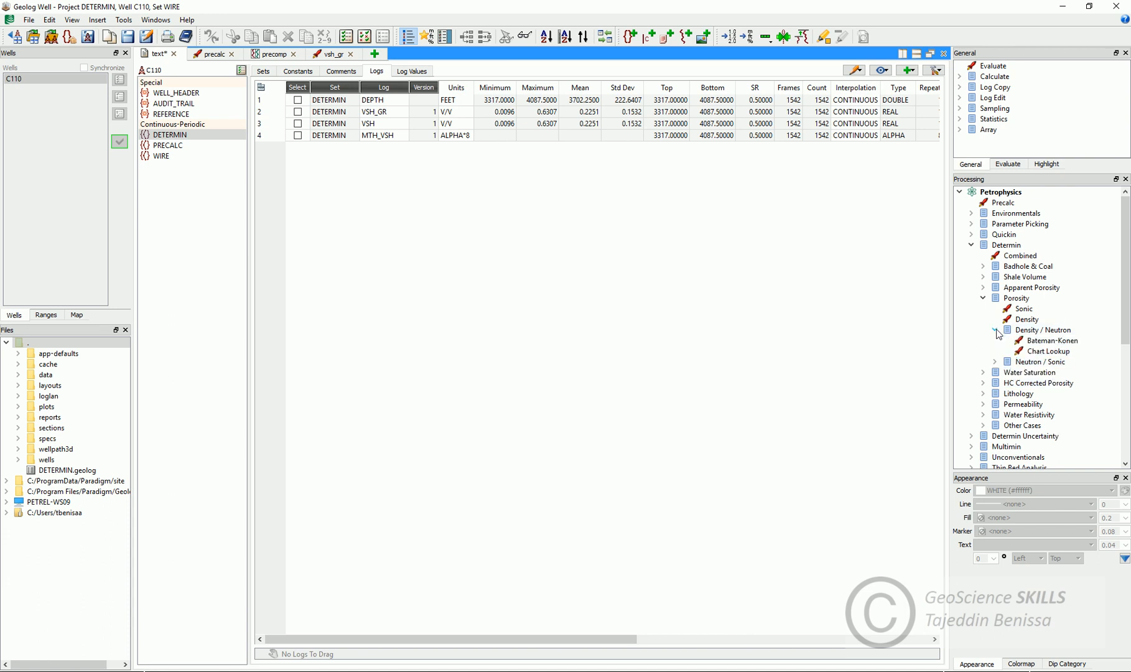
double_click(1053, 342)
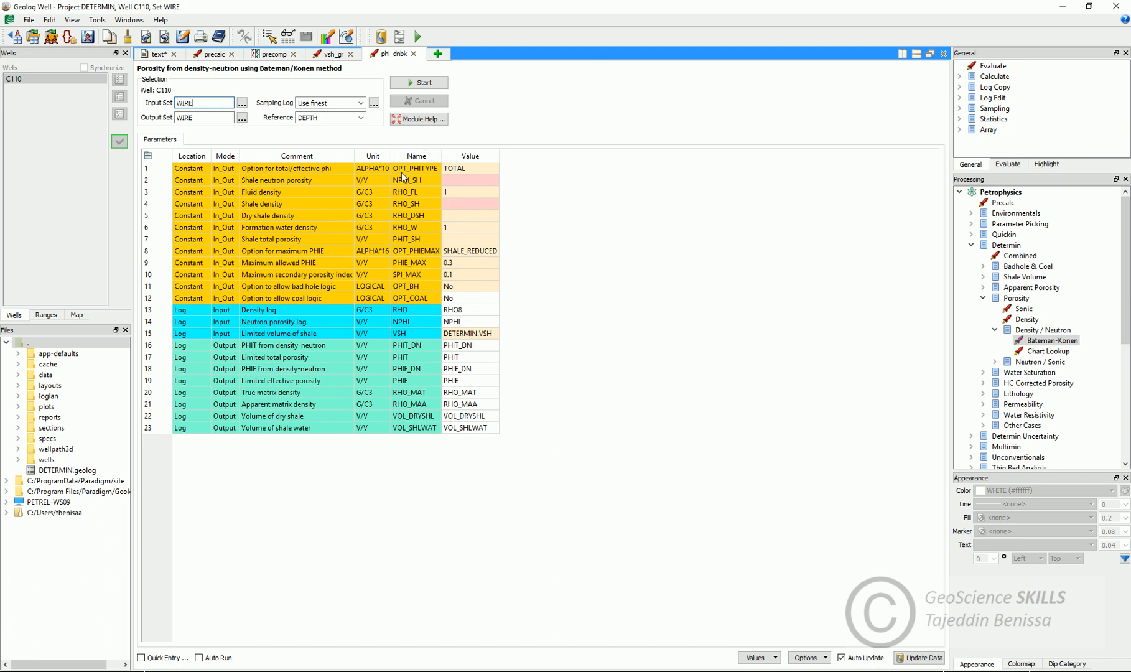
Keep the porosity type option at TOTAL and set the porosity module's output set to DETERMIN.
click(470, 170)
click(494, 169)
click(496, 168)
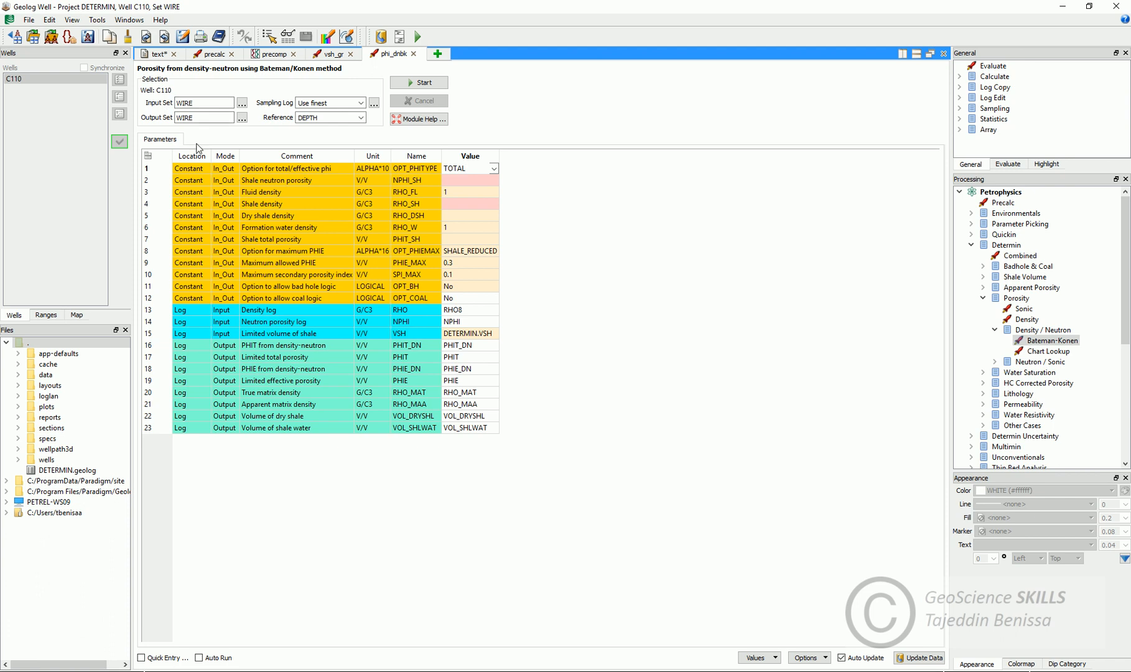
click(242, 117)
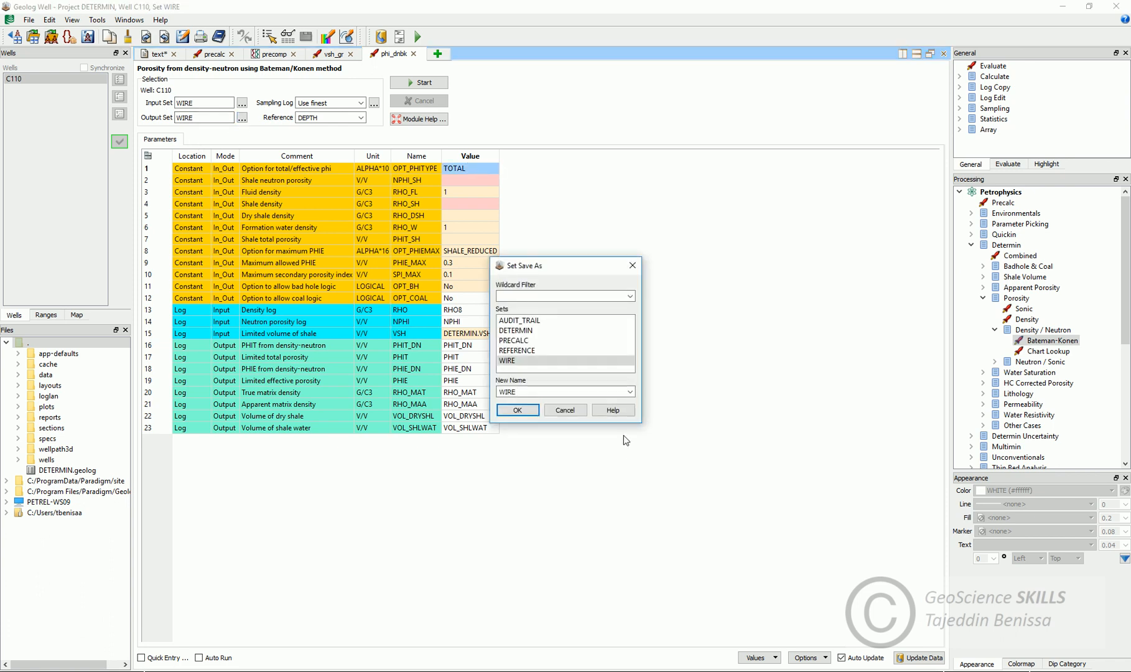
click(528, 330)
click(517, 410)
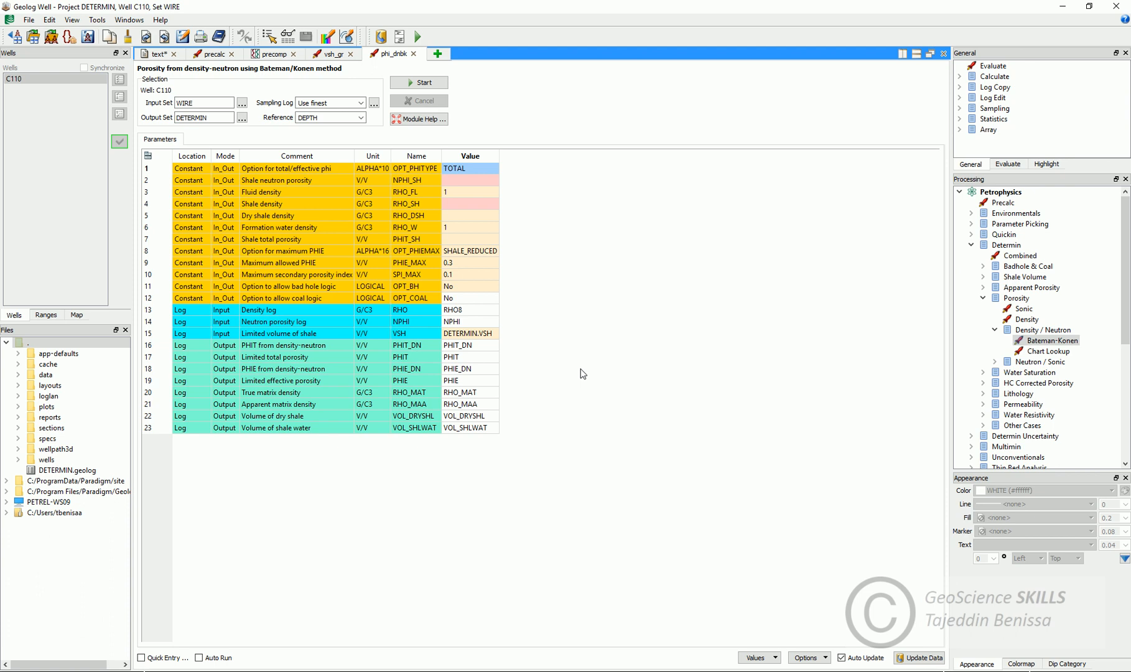
Set shale neutron porosity to 0.2, shale density to 2.52, dry shale density to 3.1 and shale total porosity to 0.3.
click(463, 180)
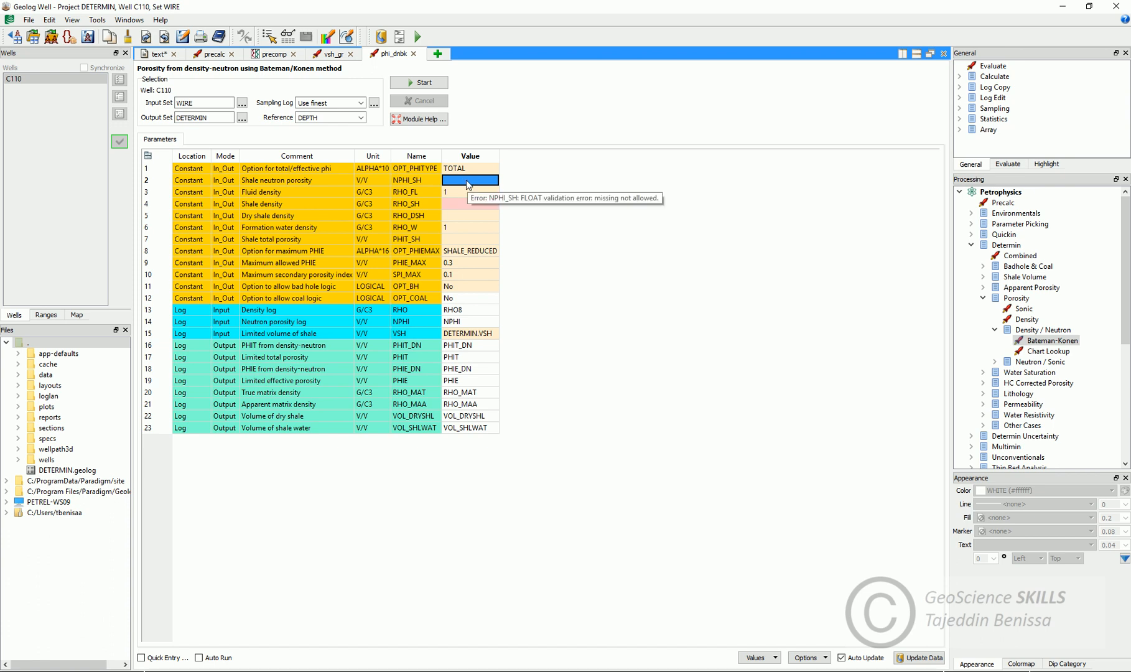
click(467, 180)
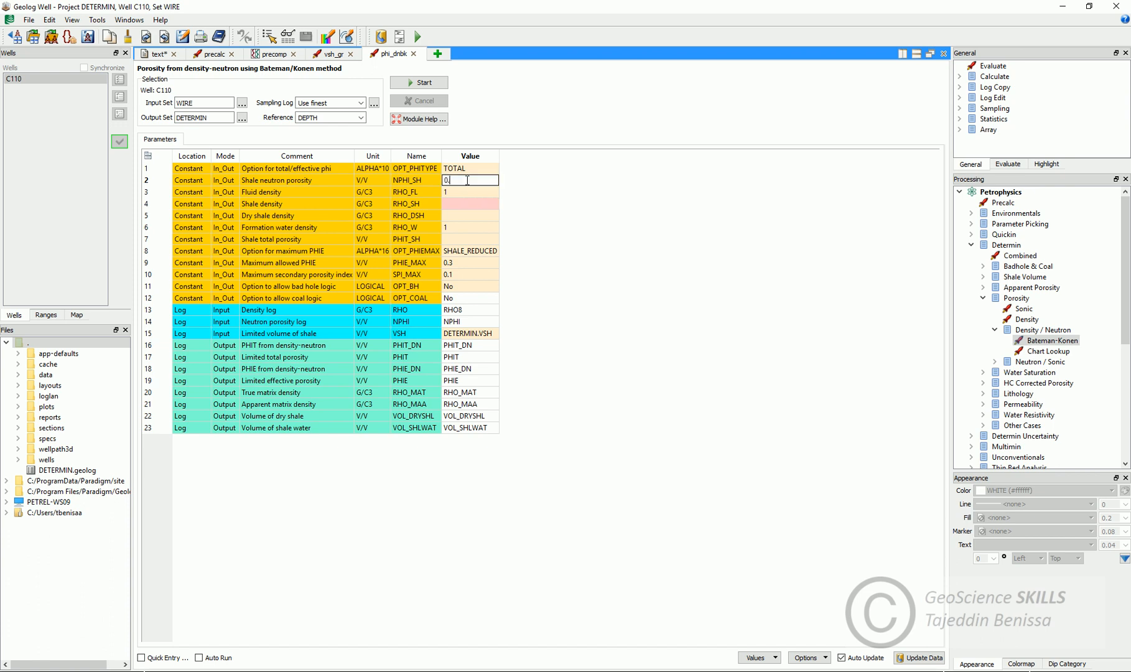
key(Return)
click(454, 191)
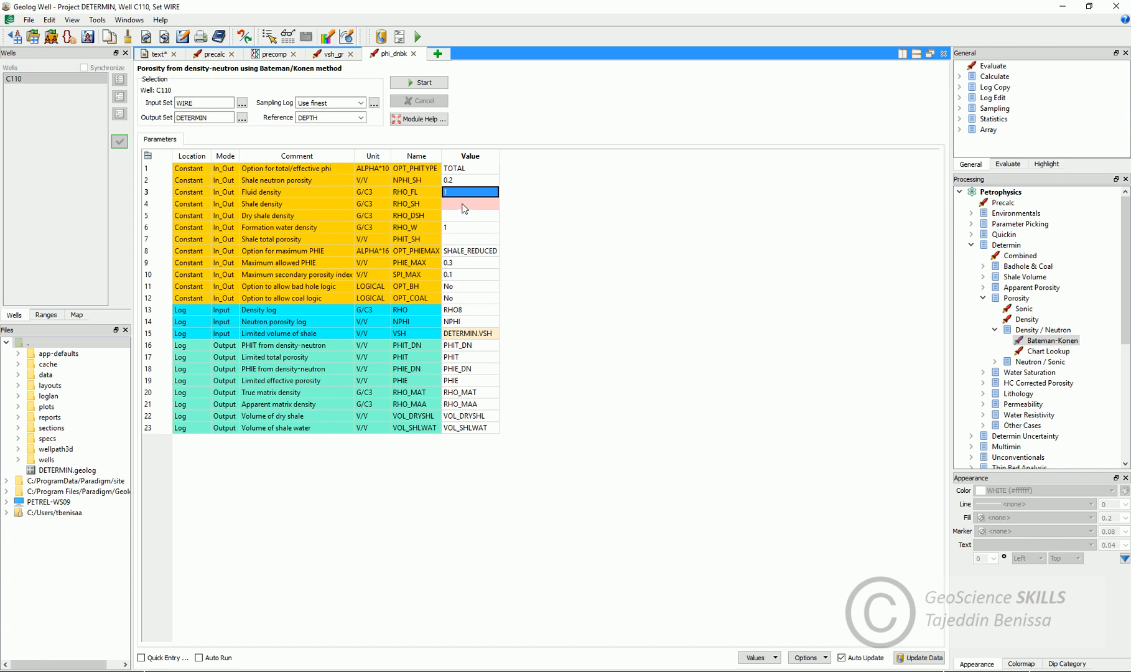
click(466, 209)
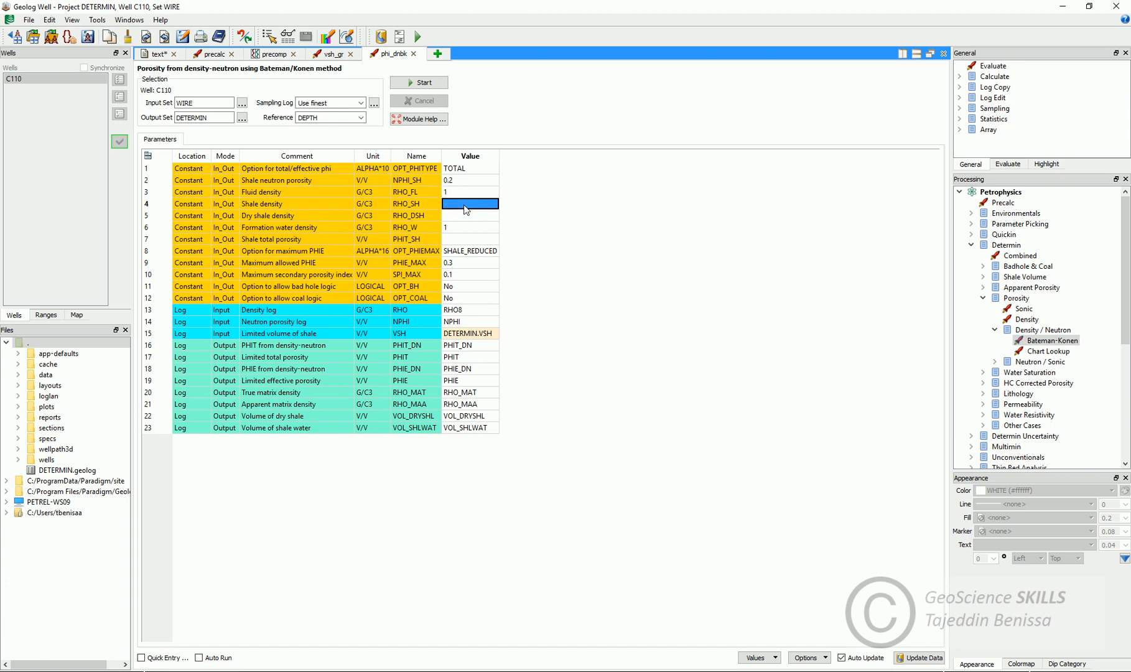
text(2.52)
click(467, 214)
text(3.1)
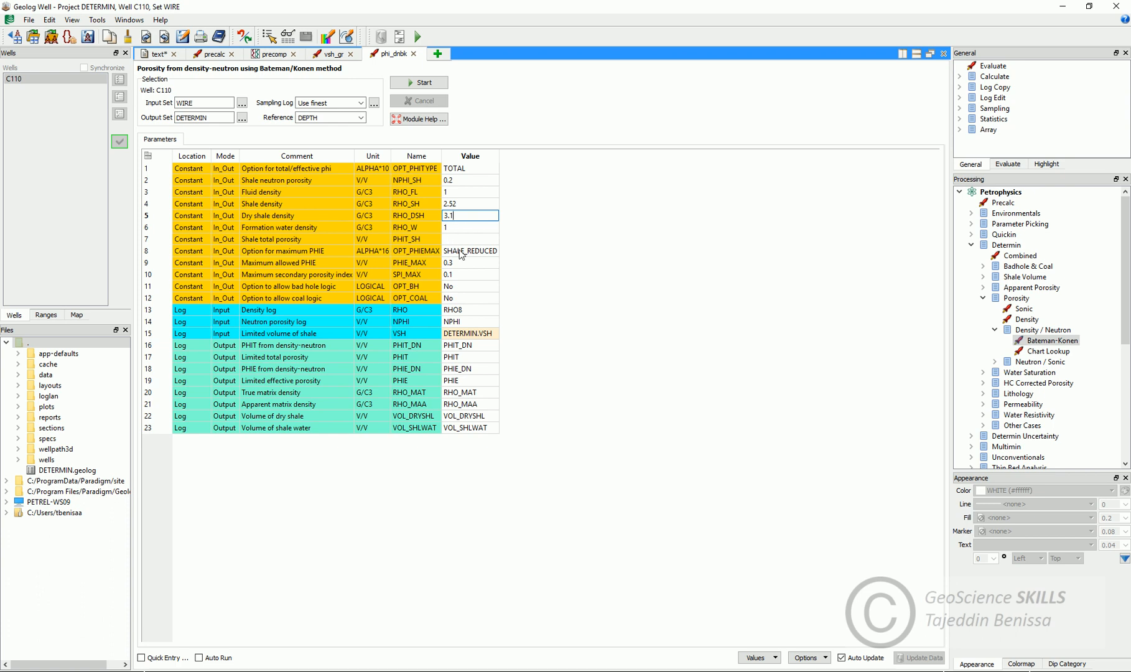
click(450, 239)
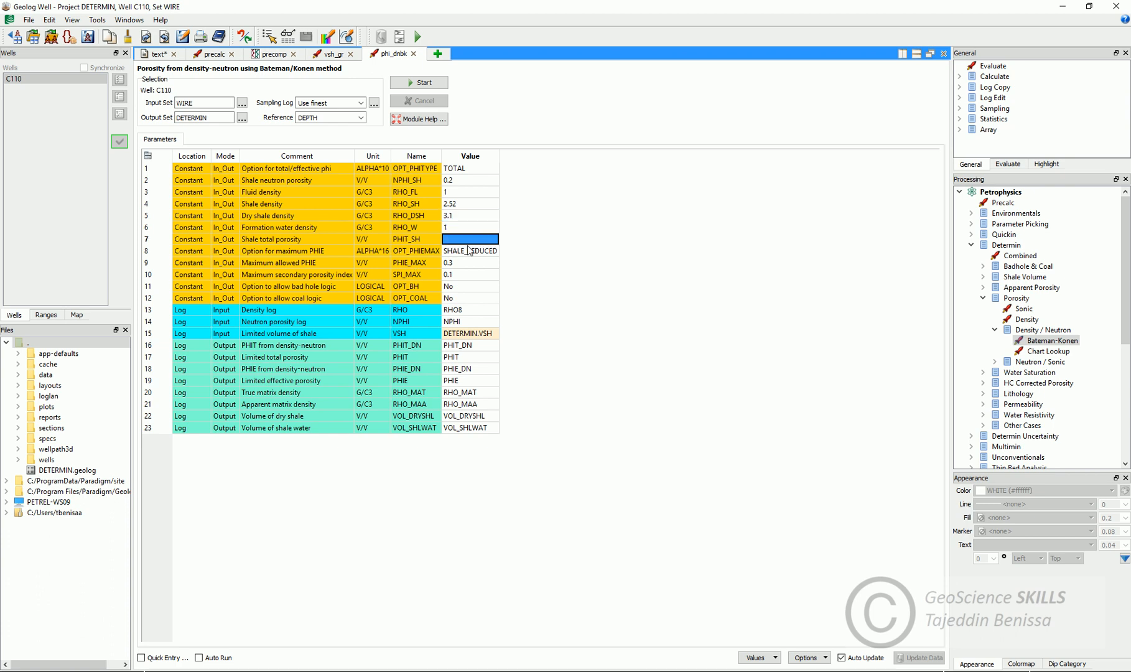
text(0.)
Run the porosity module with bad hole logic set to No and review the DETERMIN set's logs in the Text view.
click(475, 287)
click(493, 287)
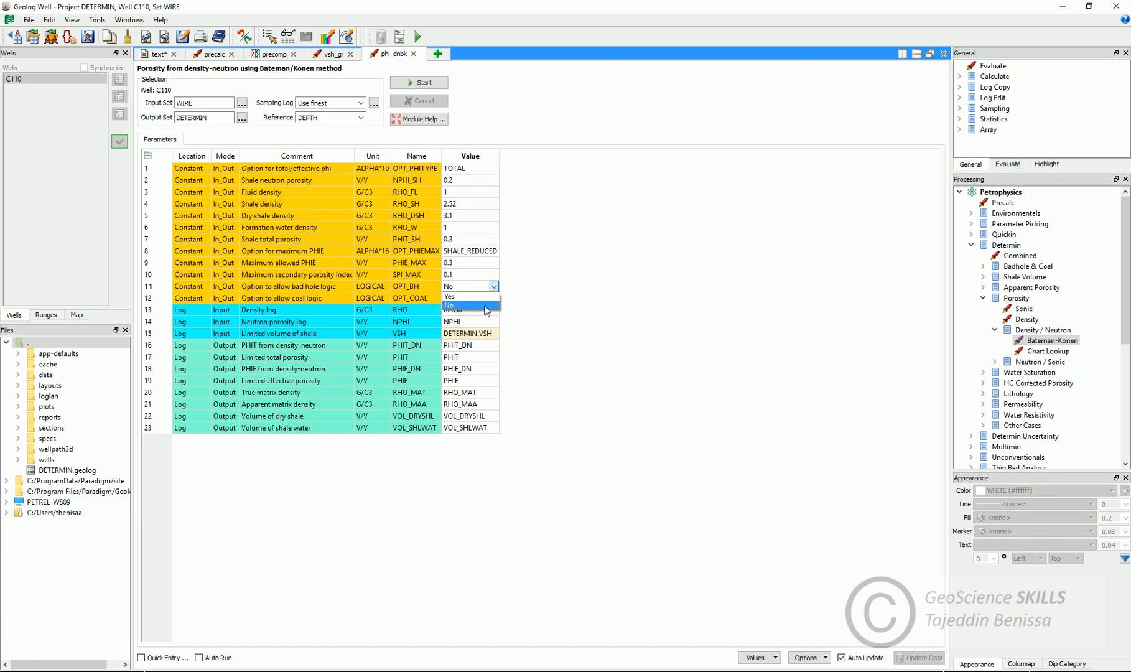
click(451, 306)
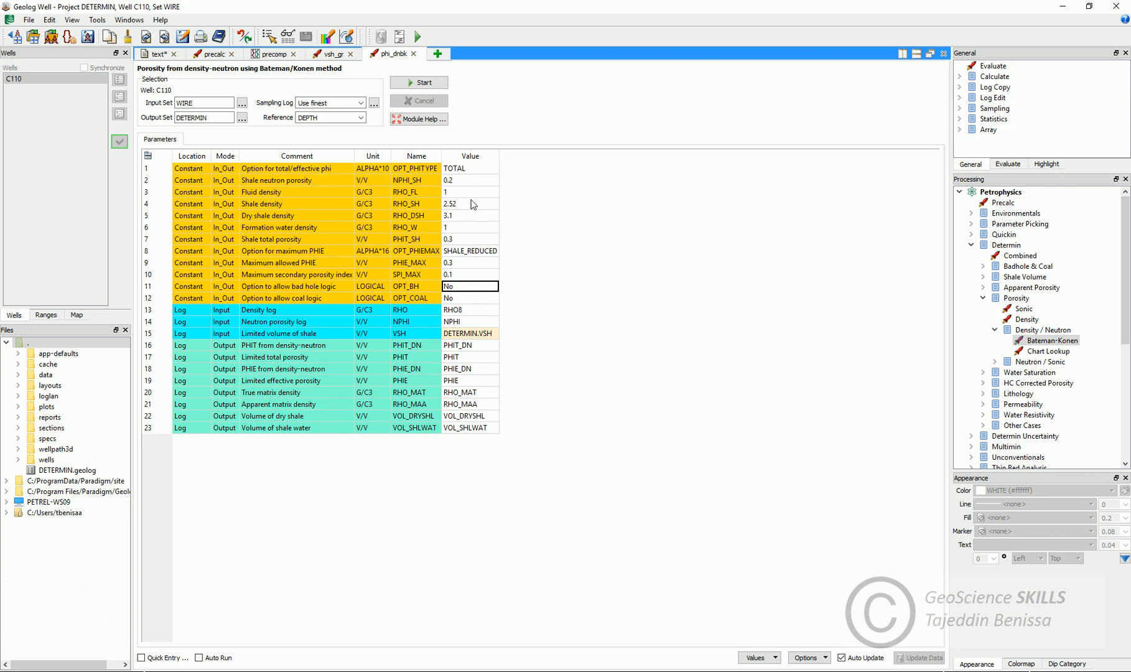
click(403, 84)
click(156, 57)
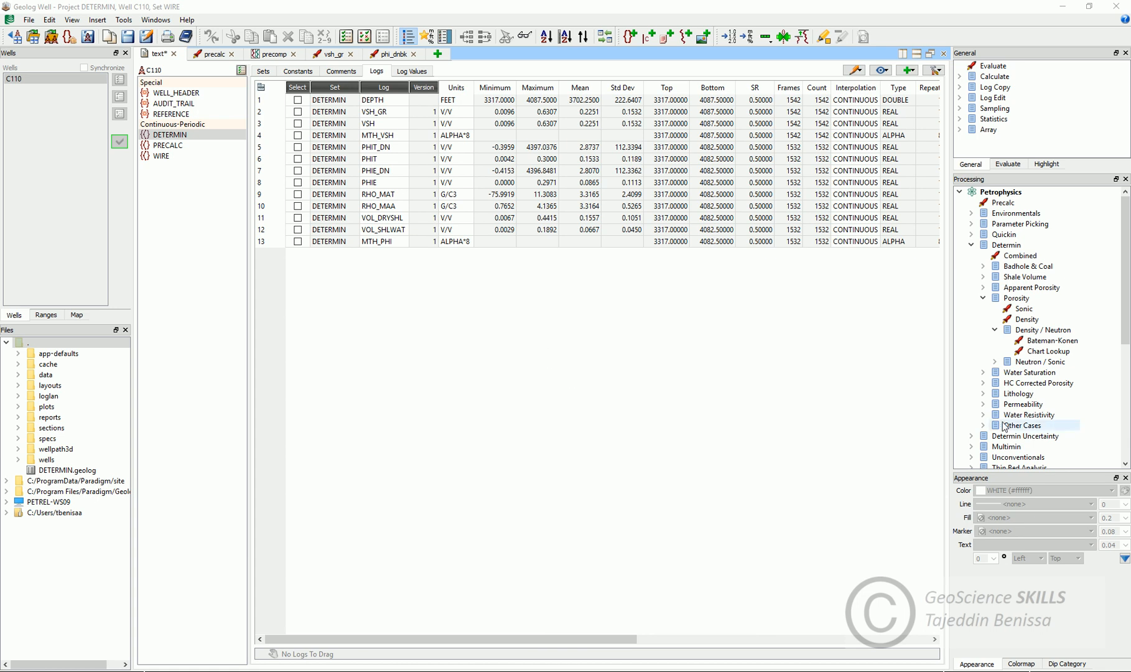
Open the Archie water saturation module under Determin.
click(984, 373)
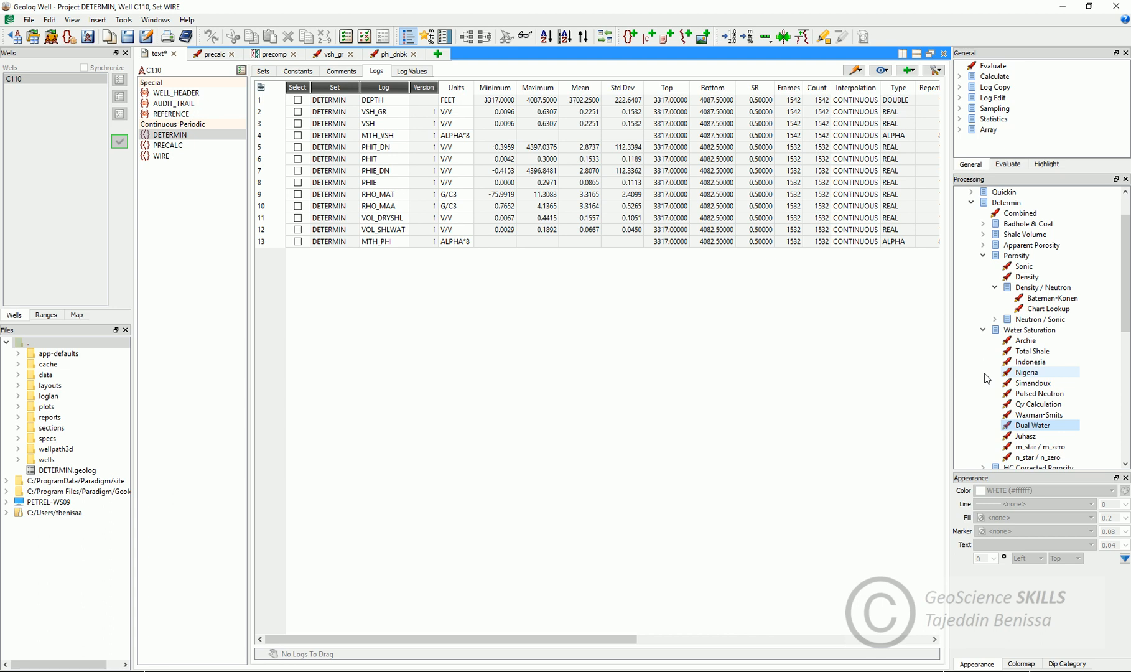
scroll(985, 377, down, 1)
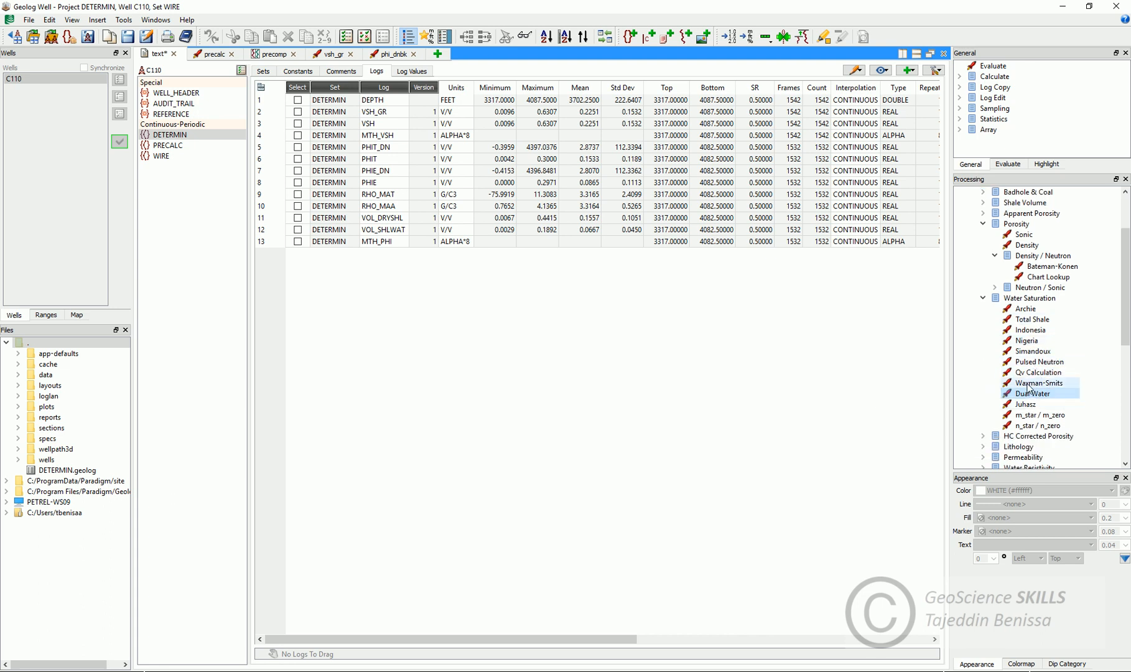
click(1027, 308)
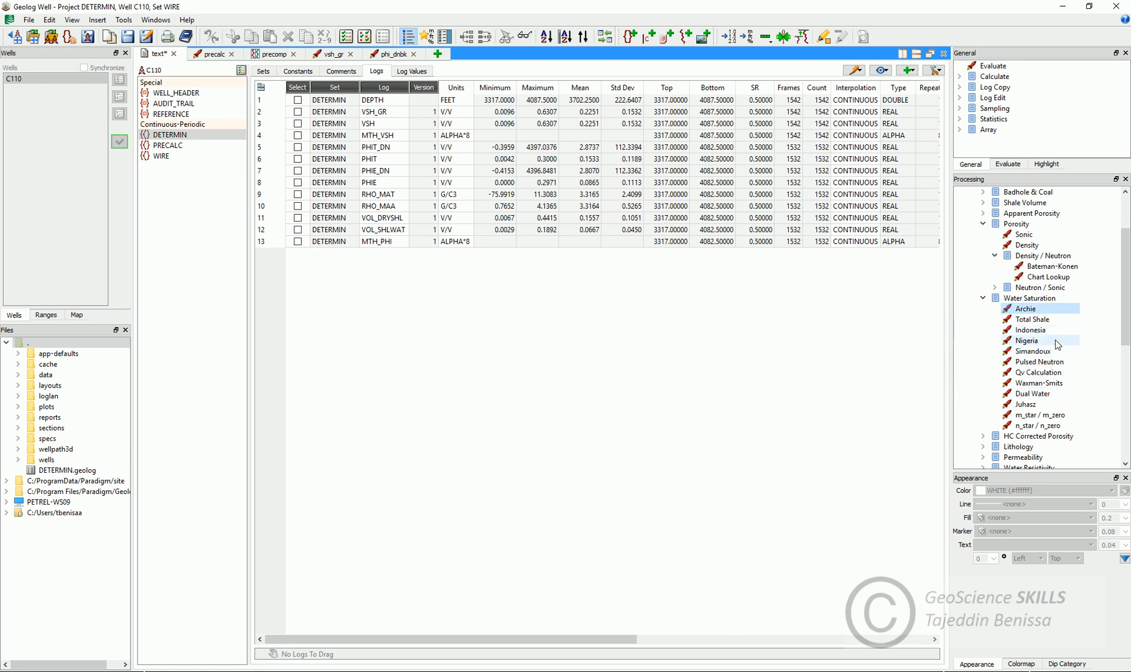
click(1049, 354)
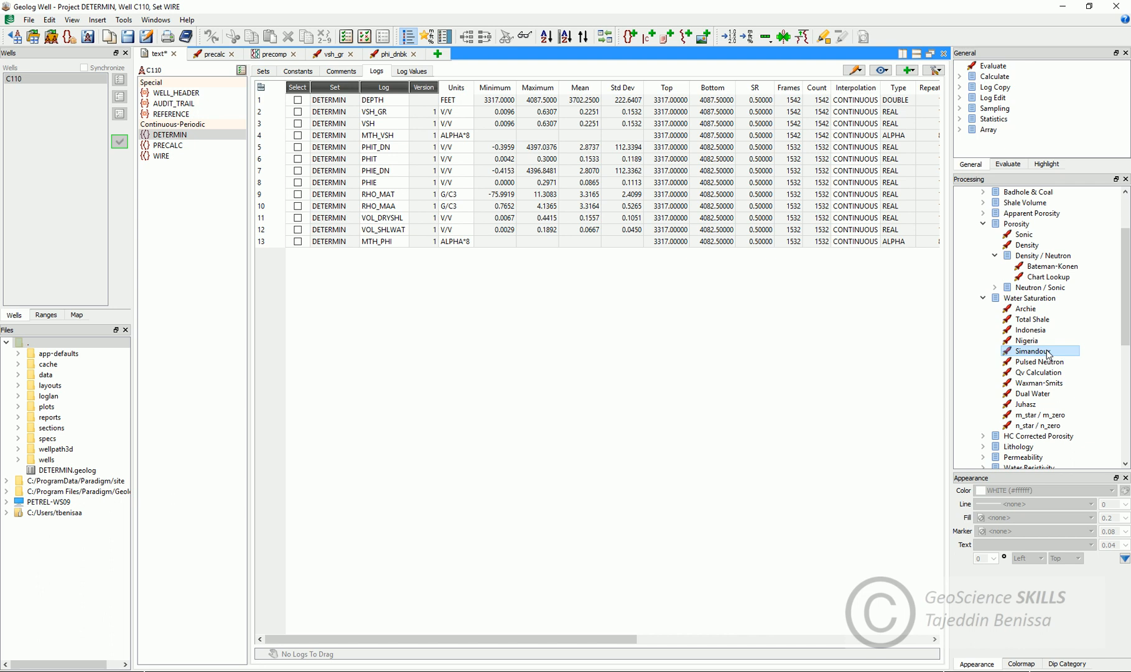
click(1037, 311)
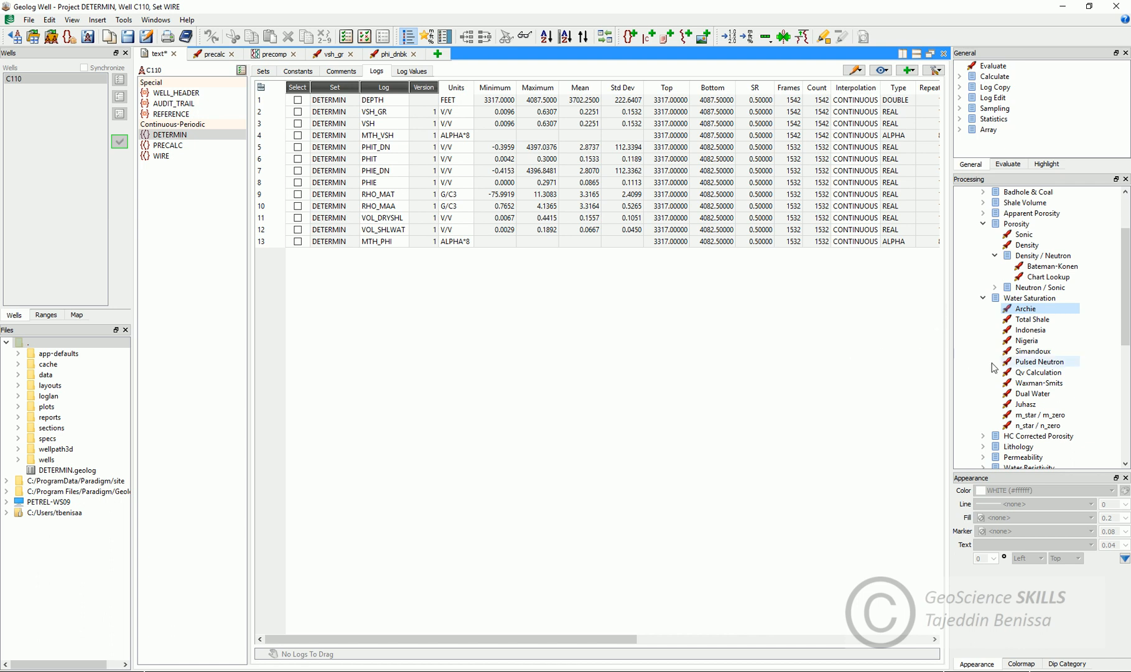
click(1026, 352)
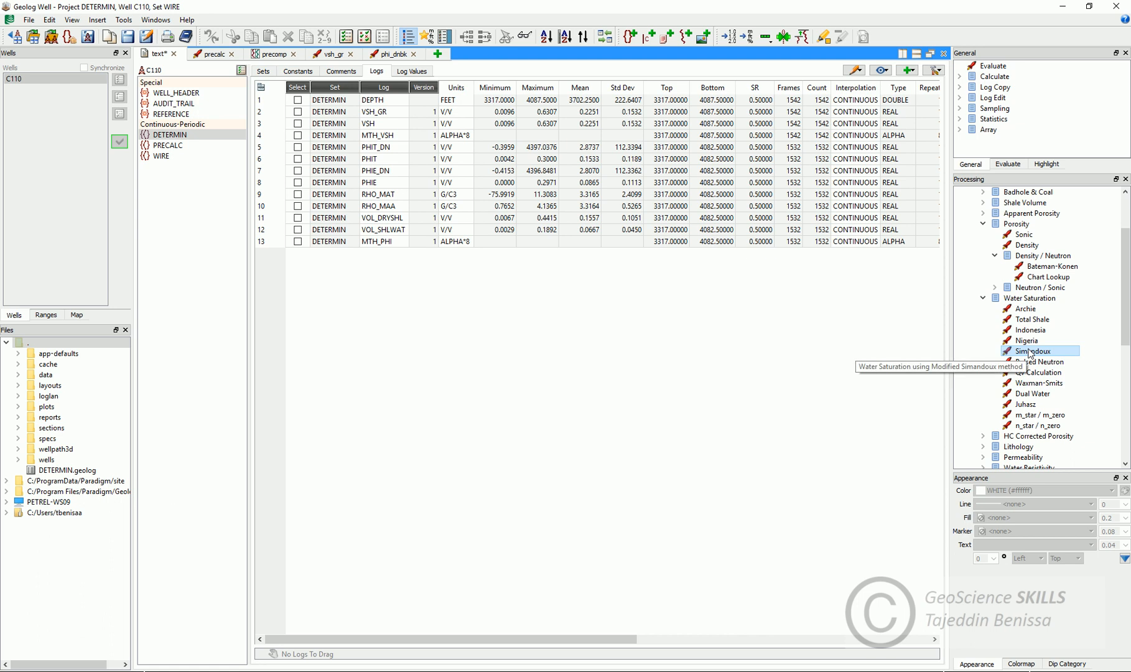
click(1036, 309)
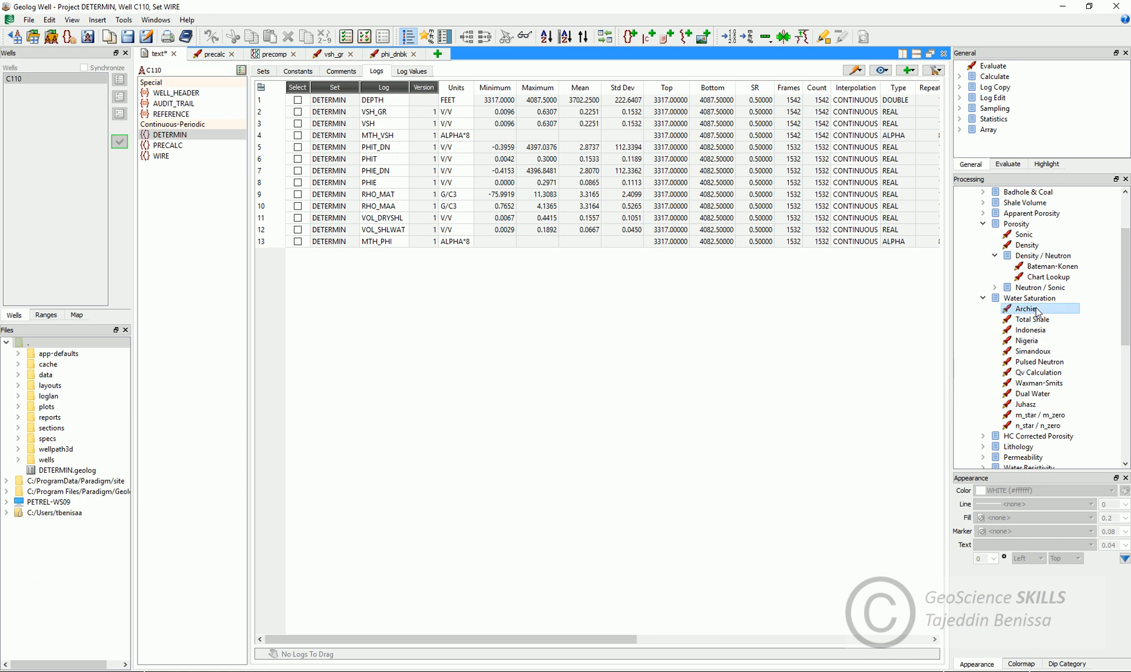
double_click(1032, 310)
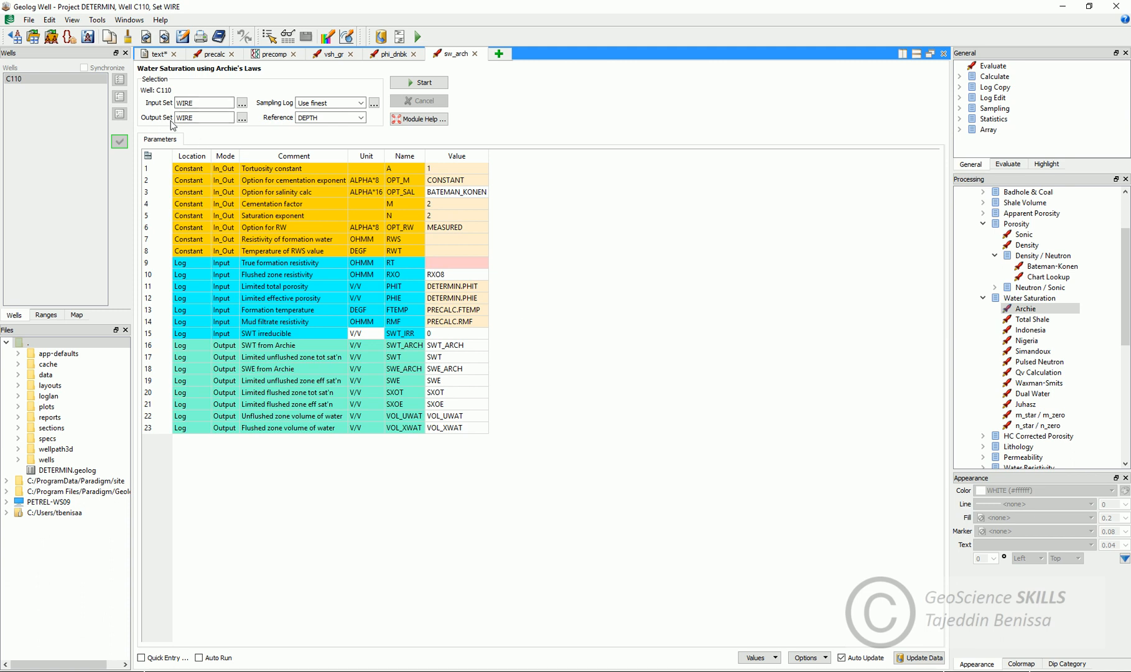
Set the Archie module's output set to DETERMIN.
click(242, 118)
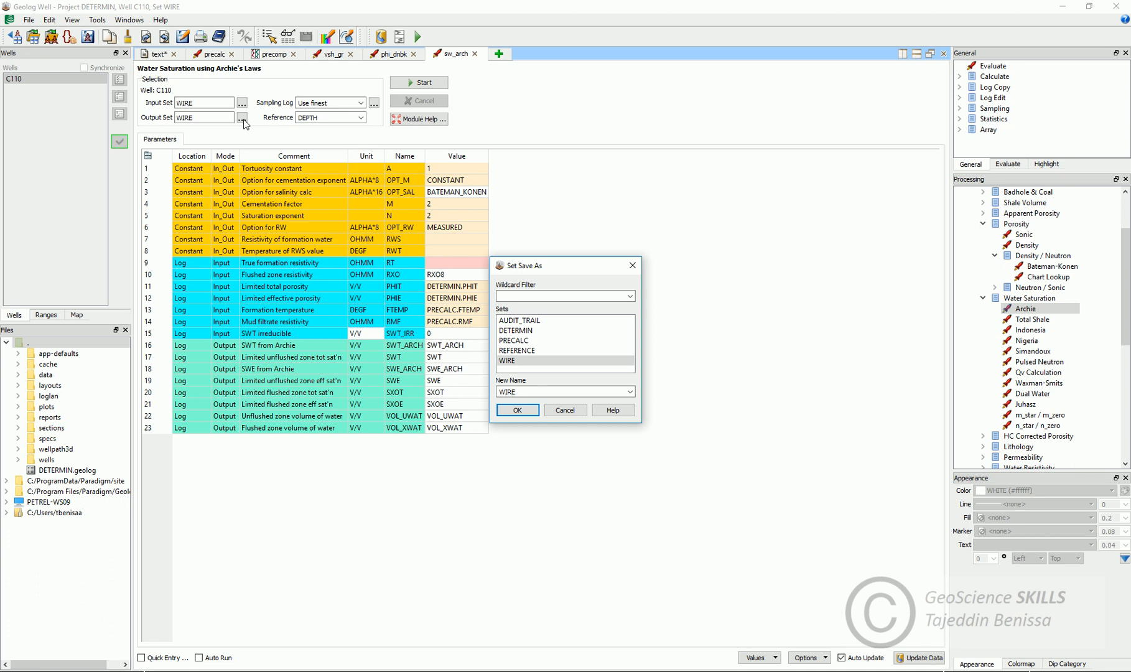
click(526, 330)
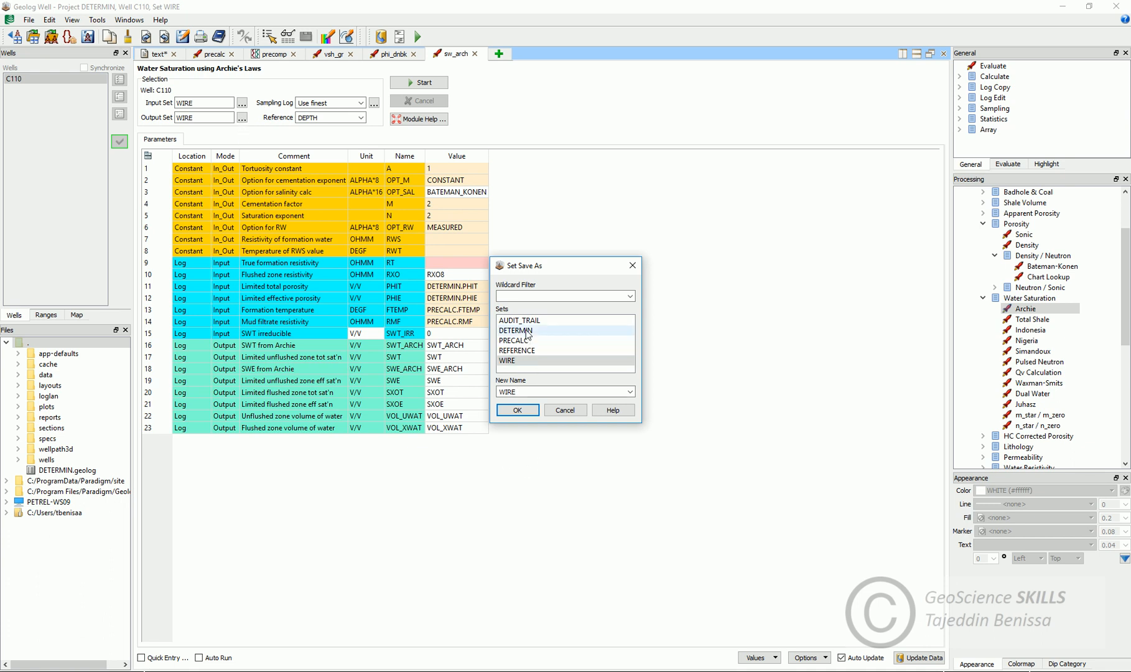
click(528, 411)
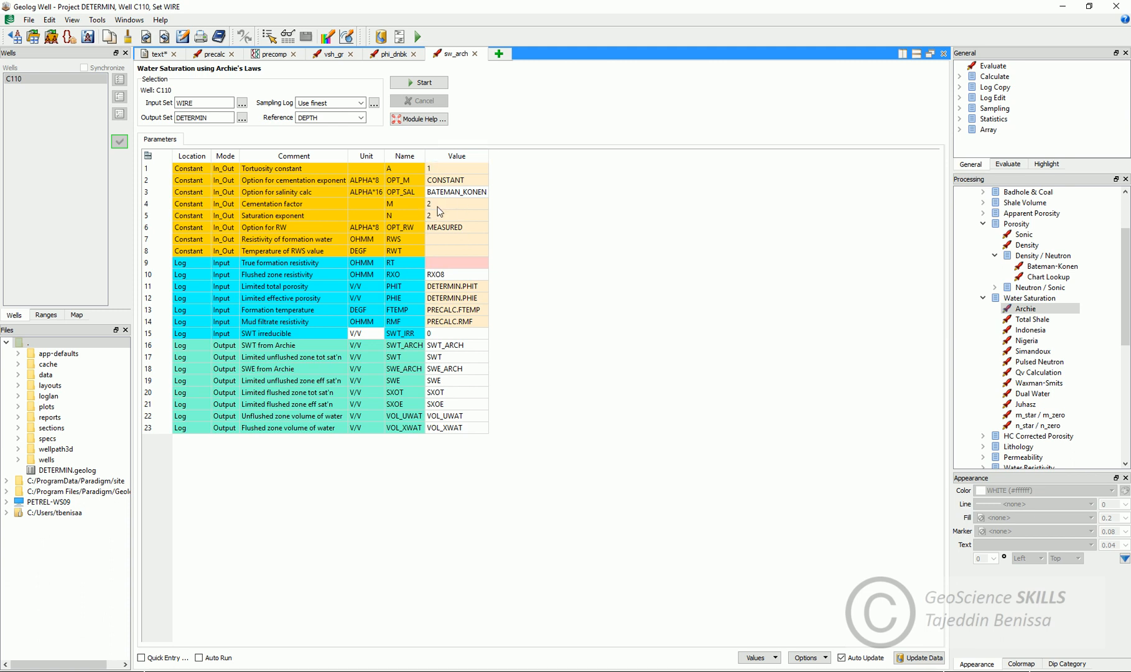
Check the choices for the formation water resistivity option (OPT_RW) and keep it at MEASURED.
click(454, 168)
click(479, 193)
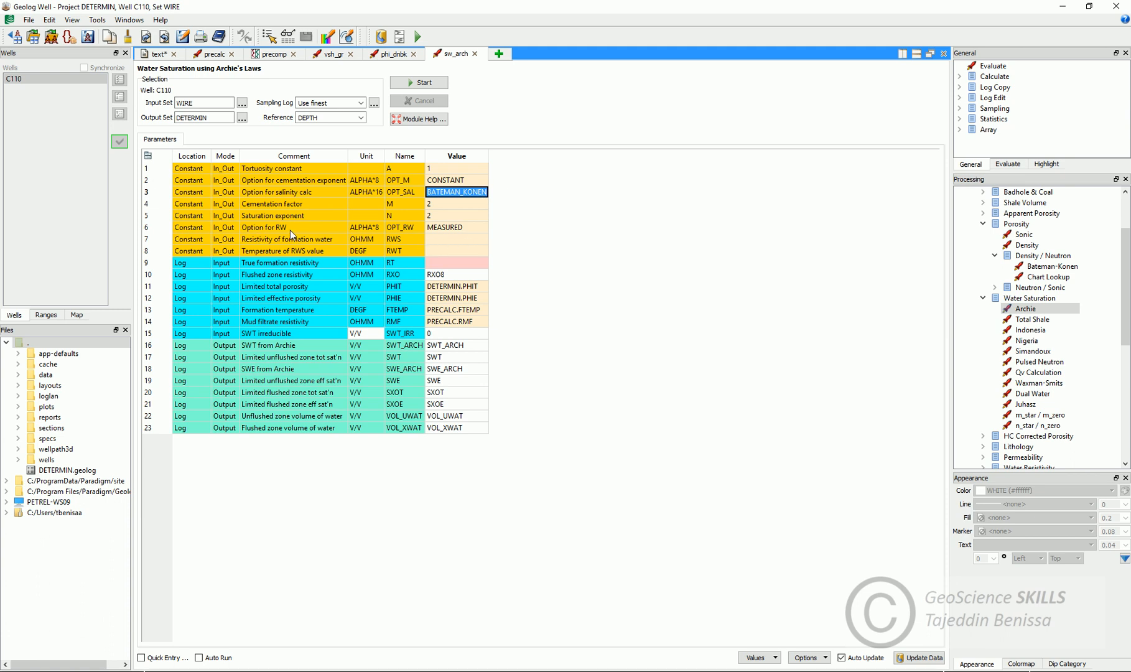
click(455, 228)
click(478, 232)
click(479, 227)
click(483, 229)
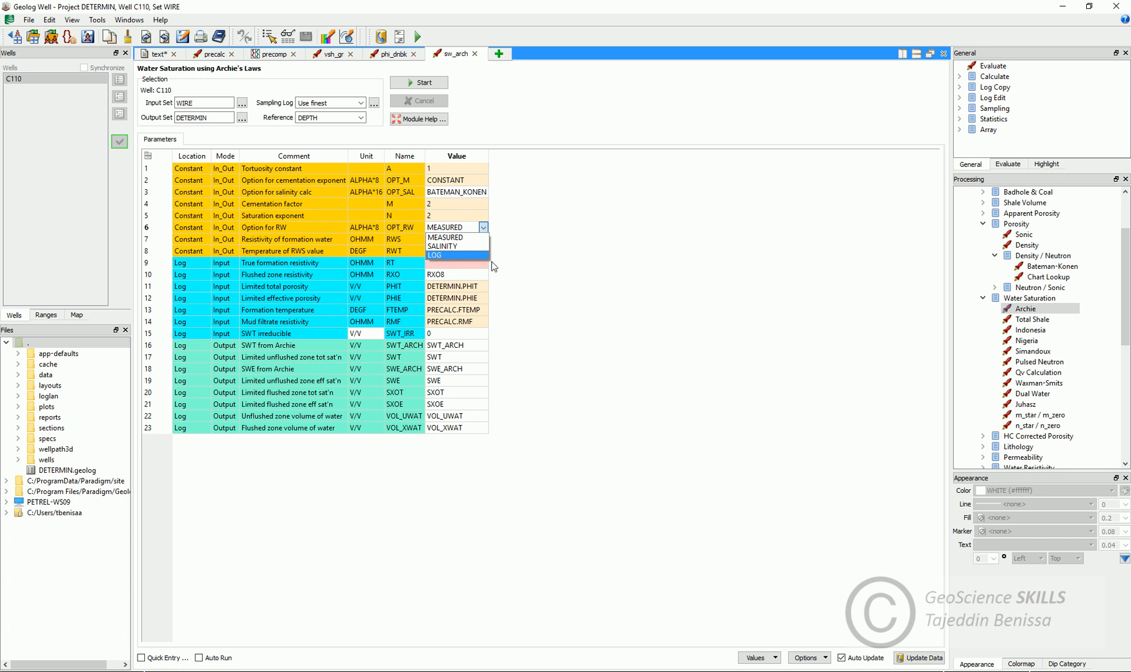
click(546, 264)
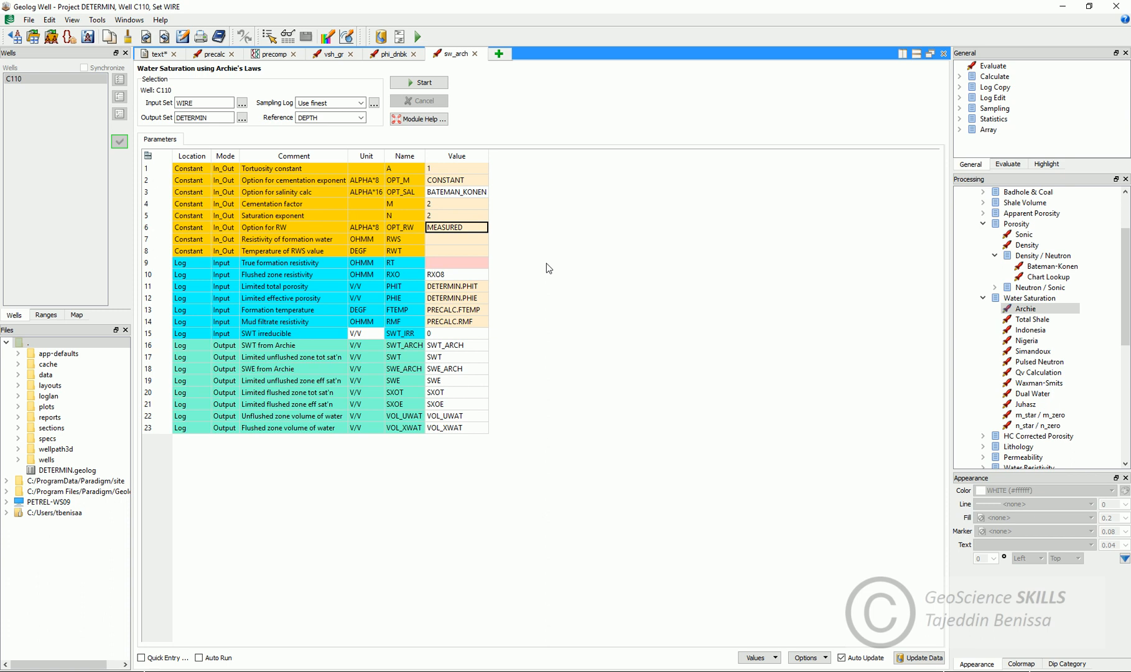
Set the resistivity of formation water (RWS) to 0.03 ohmm and its temperature (RWT) to 133 degF.
click(444, 238)
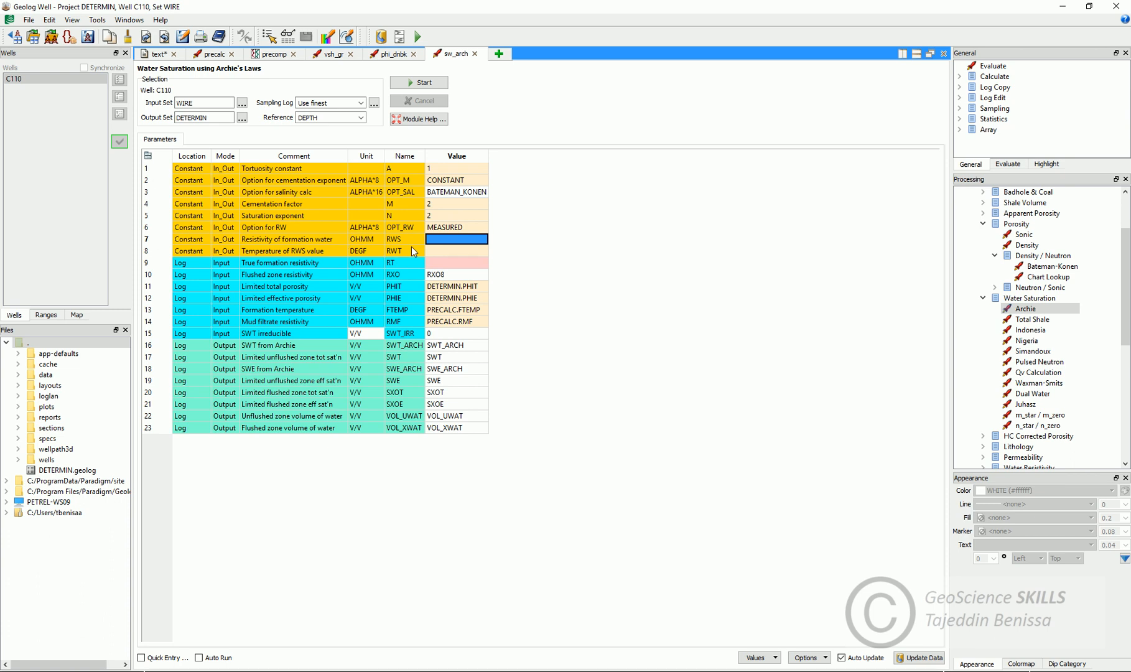
text(0.03)
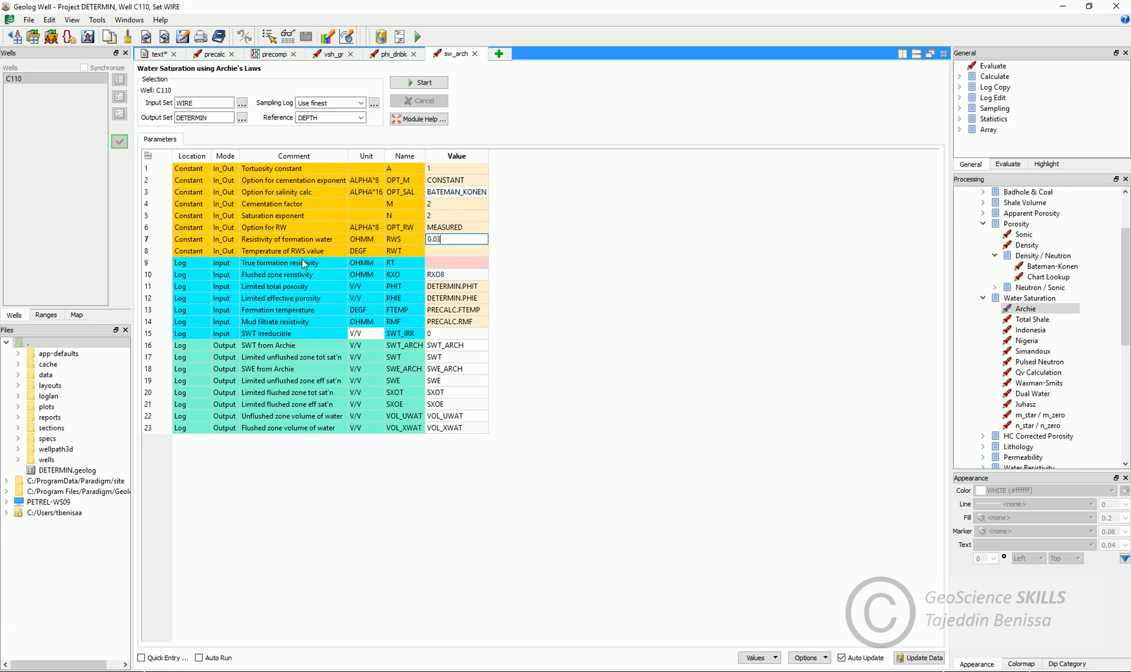
click(452, 252)
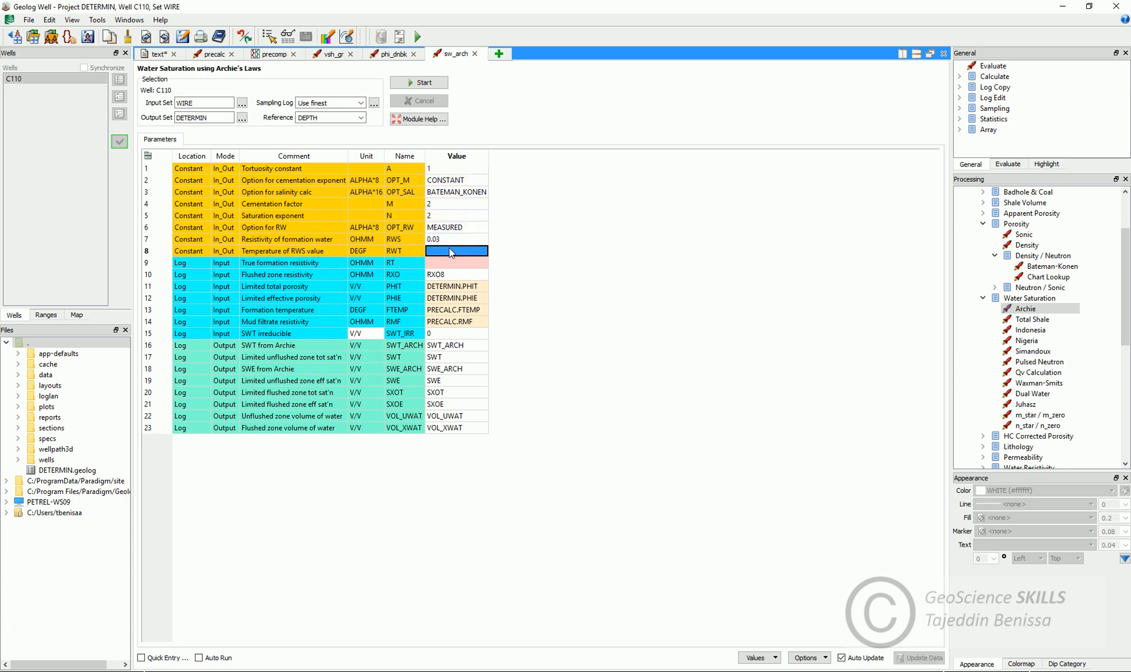
click(451, 252)
text(133)
key(Return)
click(454, 249)
Assign the WIRE.RT_HRLT log as the Archie module's true formation resistivity input.
mouse_move(469, 267)
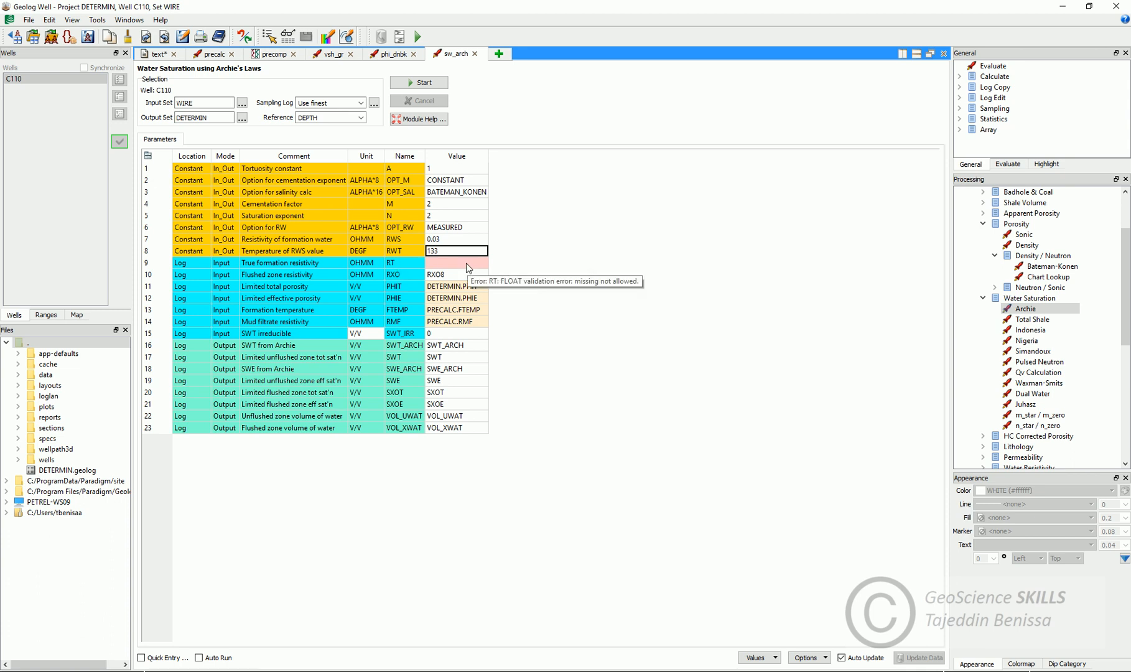
click(469, 267)
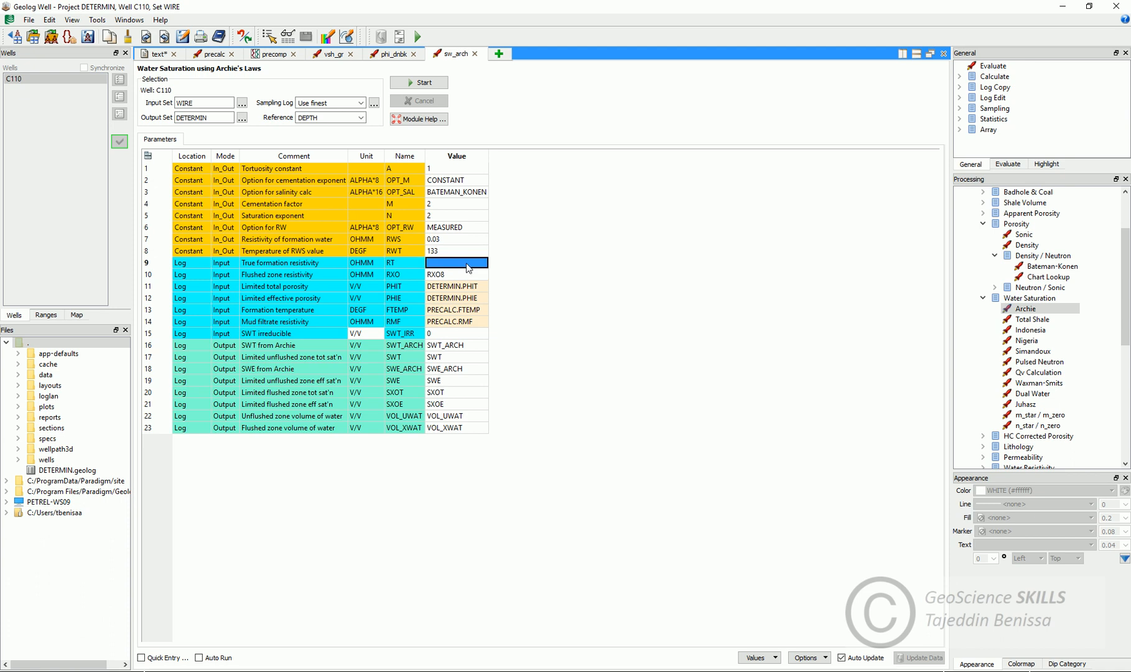
click(482, 263)
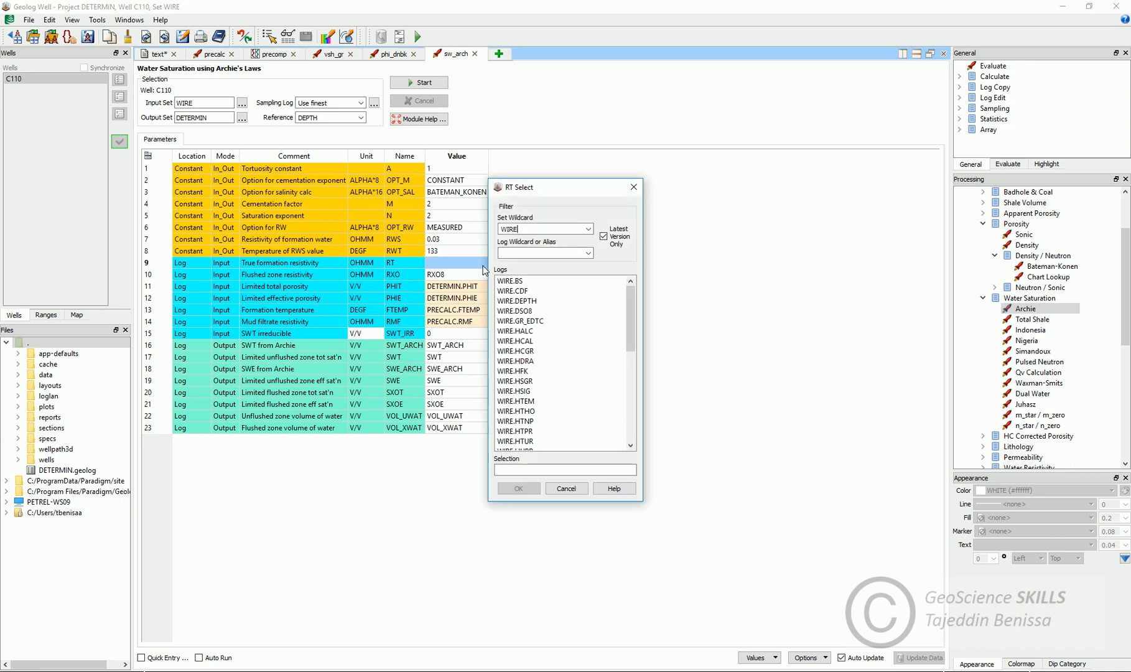
scroll(633, 371, down, 2)
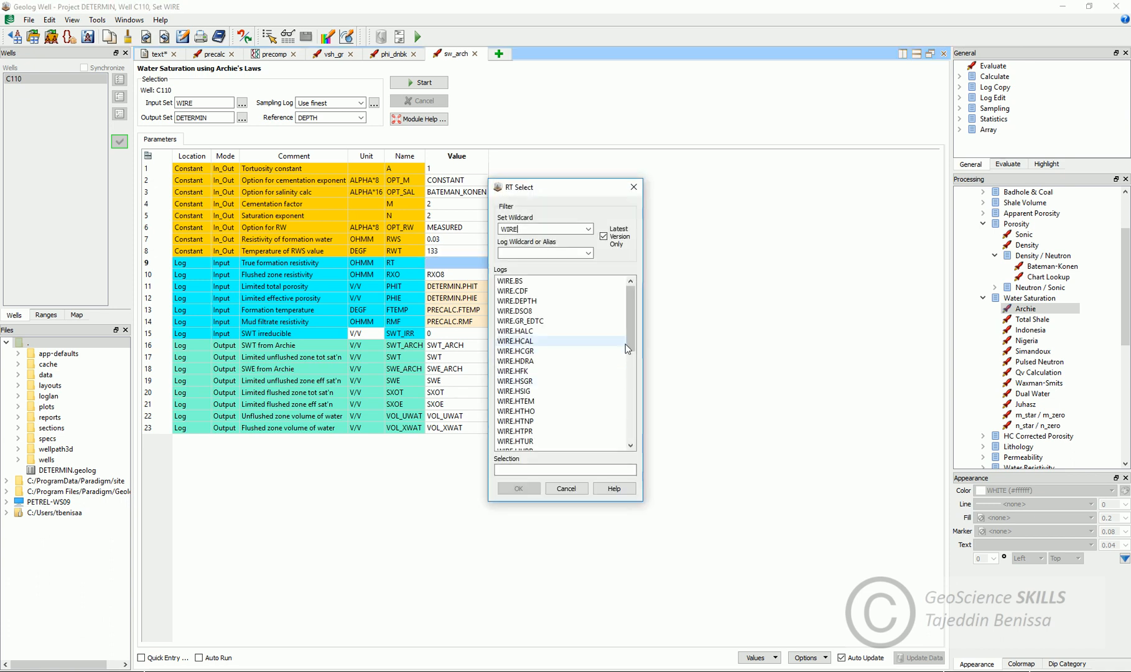
drag(631, 367, 632, 434)
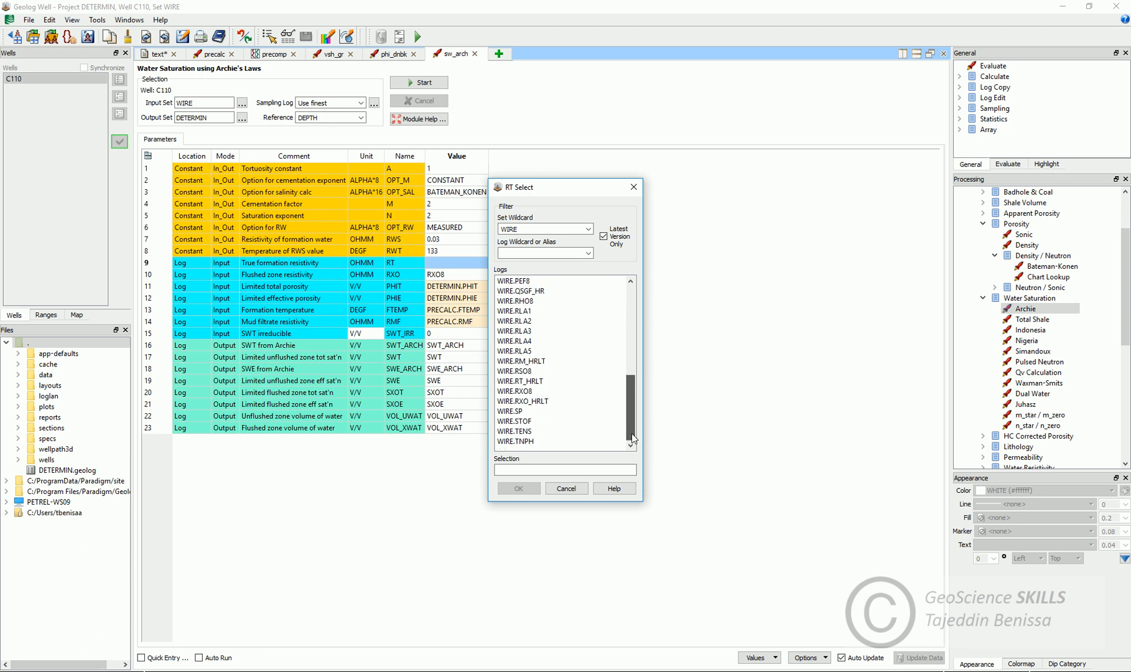
click(523, 381)
click(518, 488)
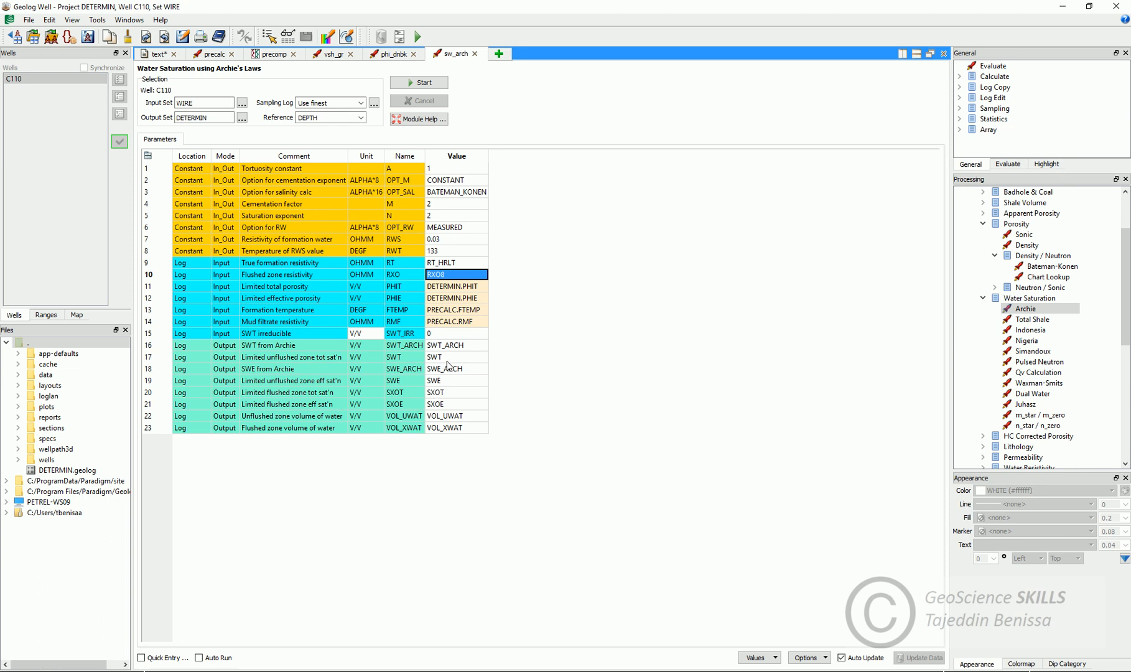
Run the Archie water saturation module for well C110 and bring up the Text view.
click(440, 393)
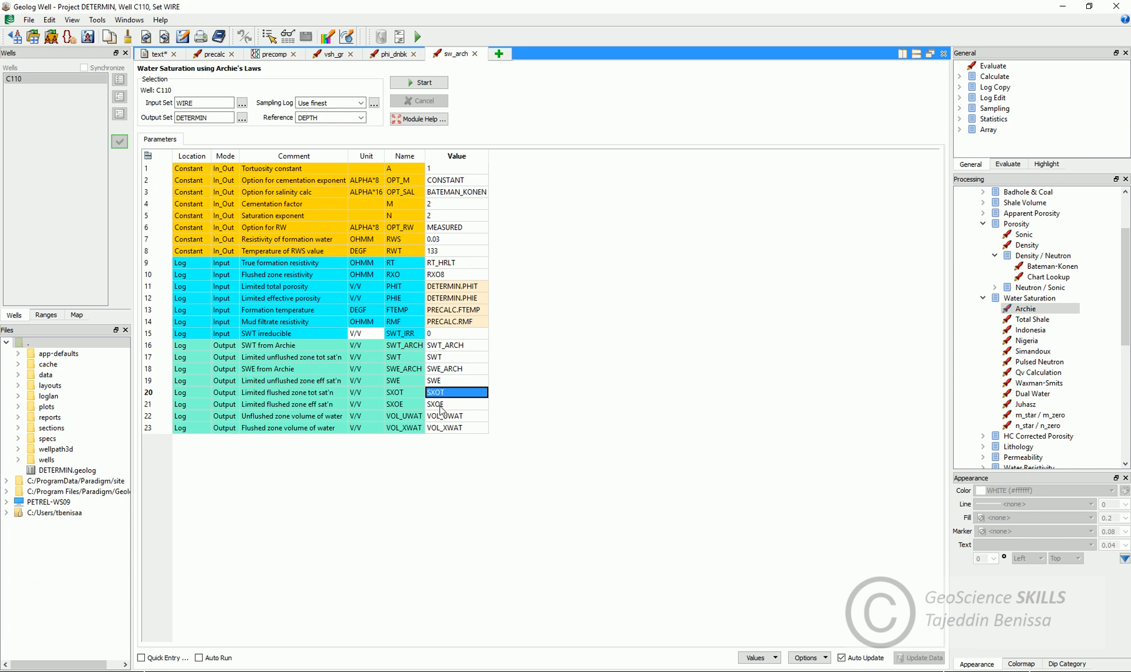
click(440, 406)
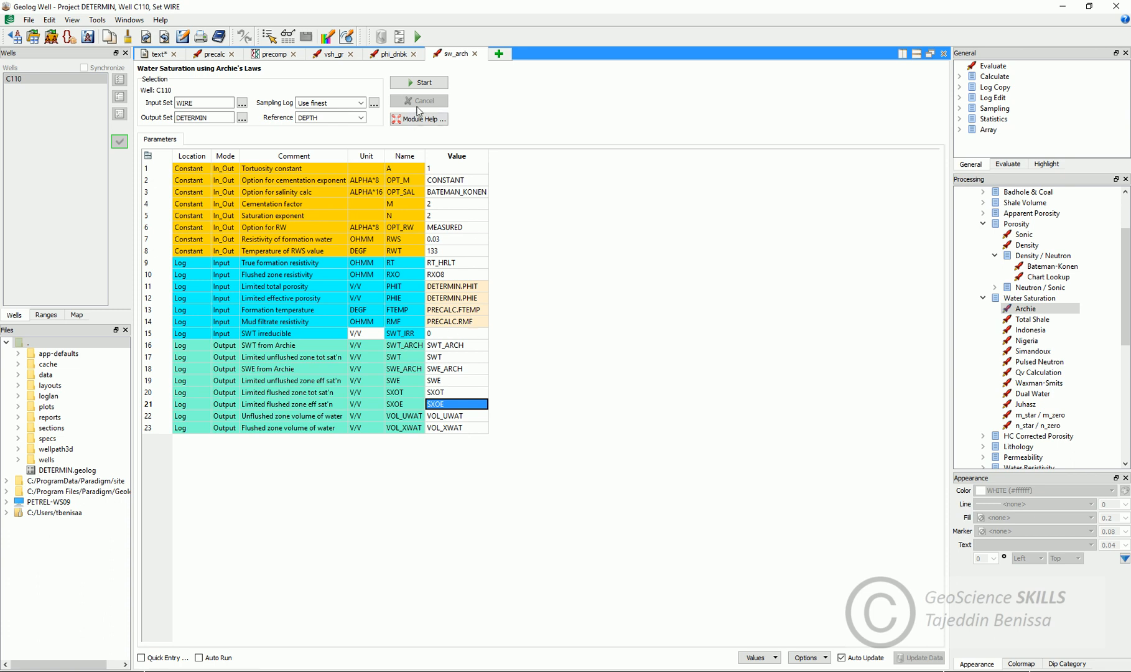
click(428, 84)
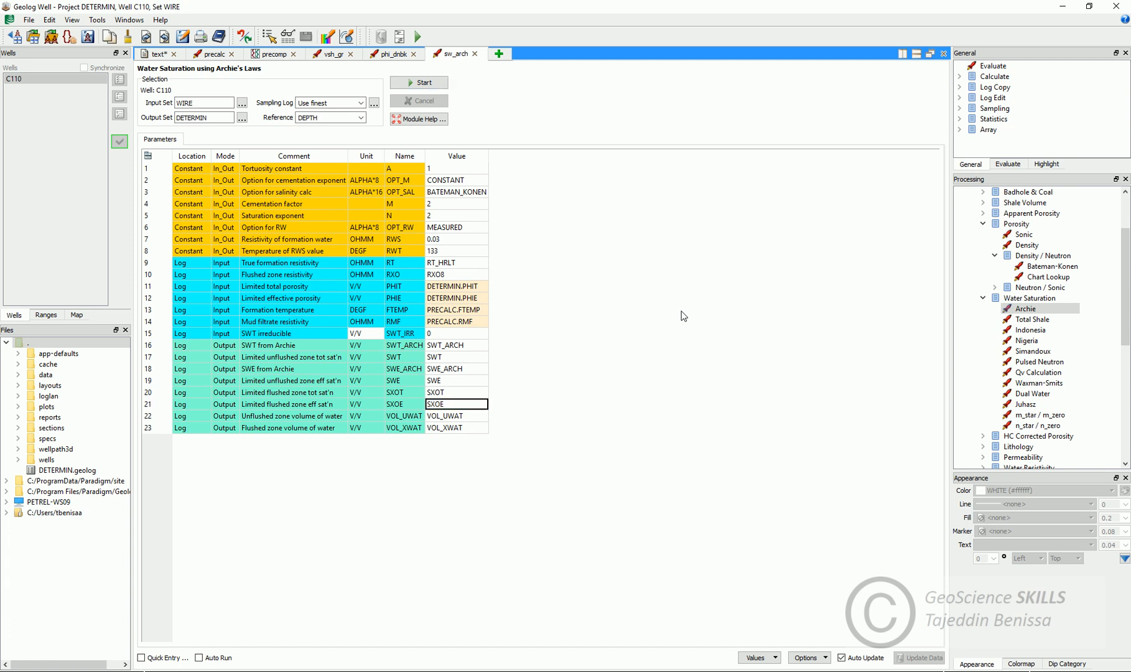
click(153, 54)
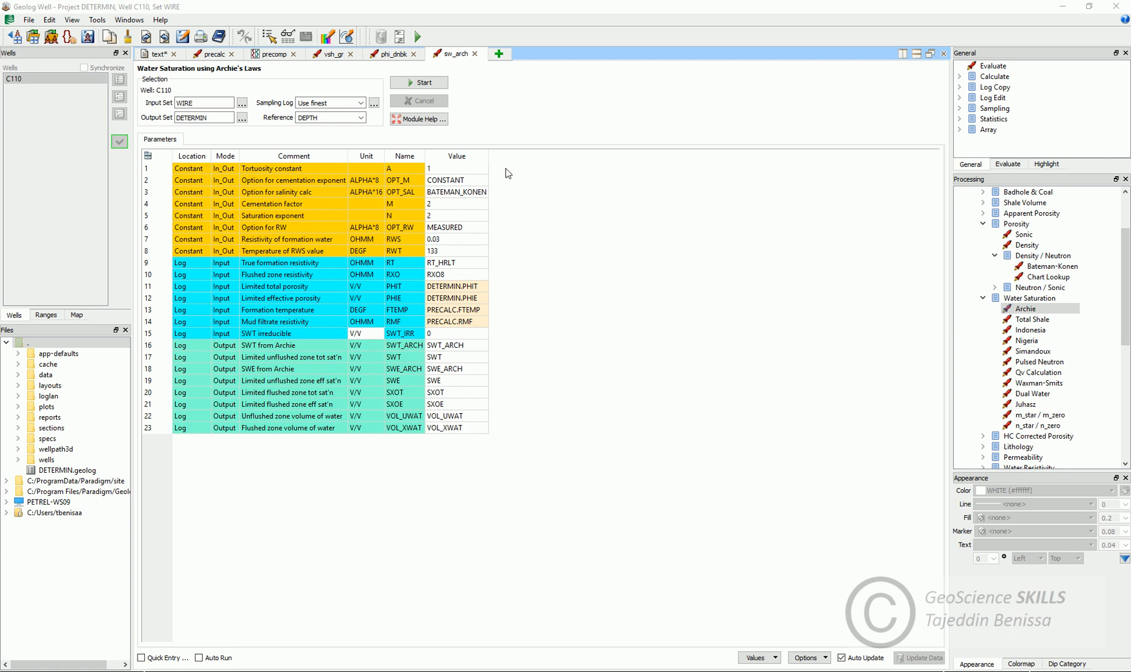
Review the parameters of the density-neutron porosity and gamma ray shale volume modules, and return to the Archie module.
click(398, 55)
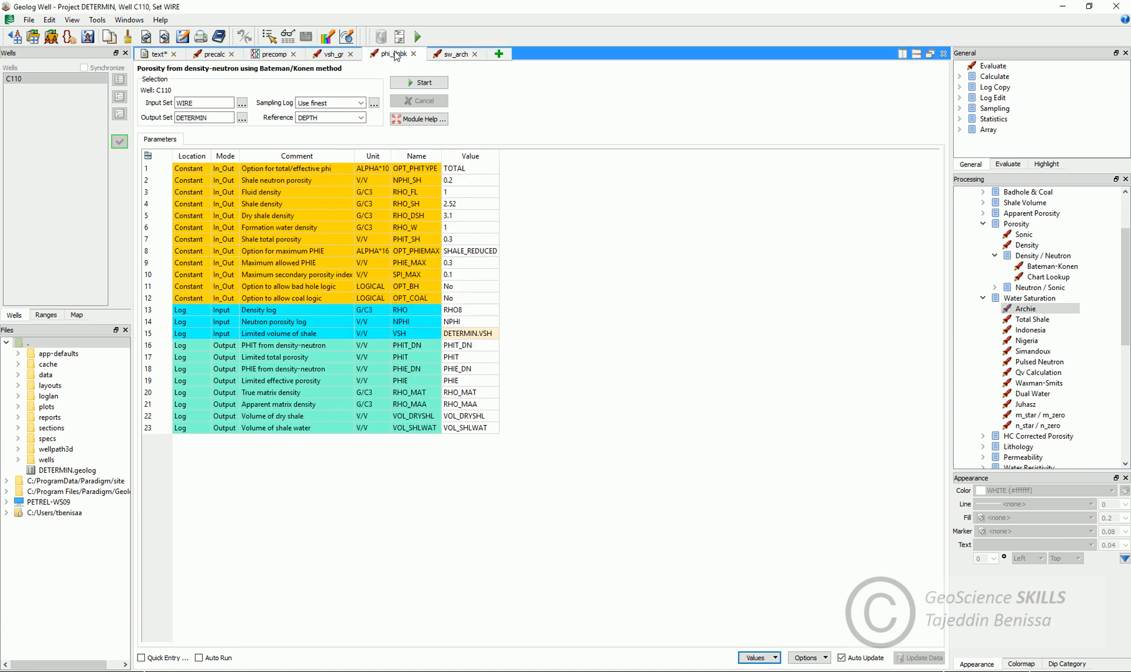
click(326, 56)
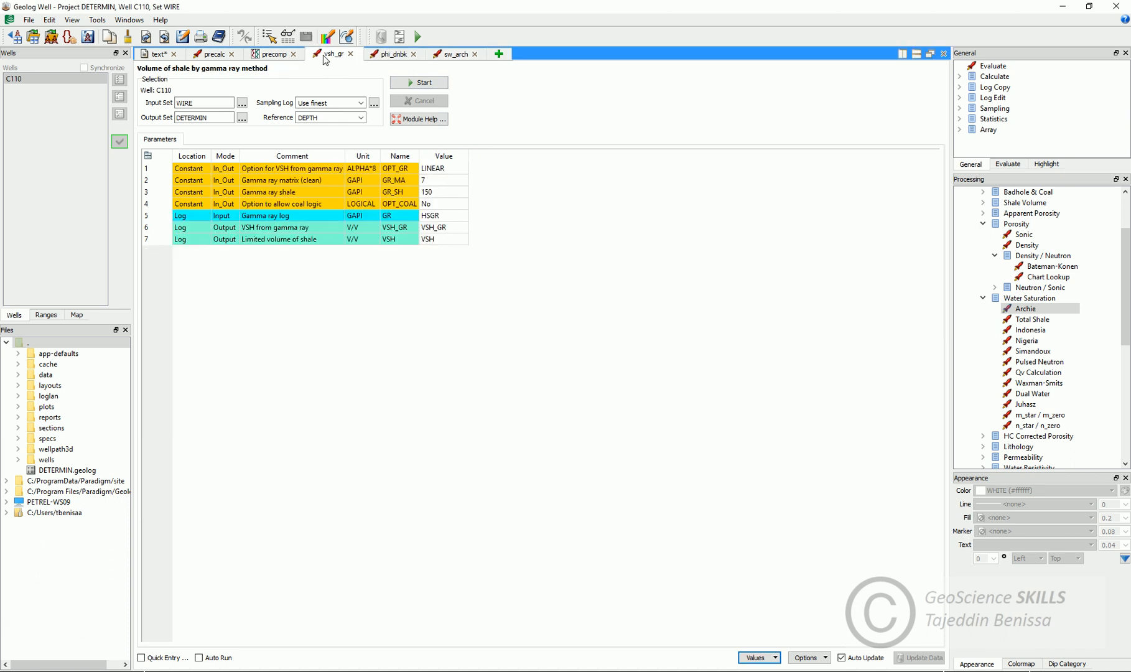
click(390, 56)
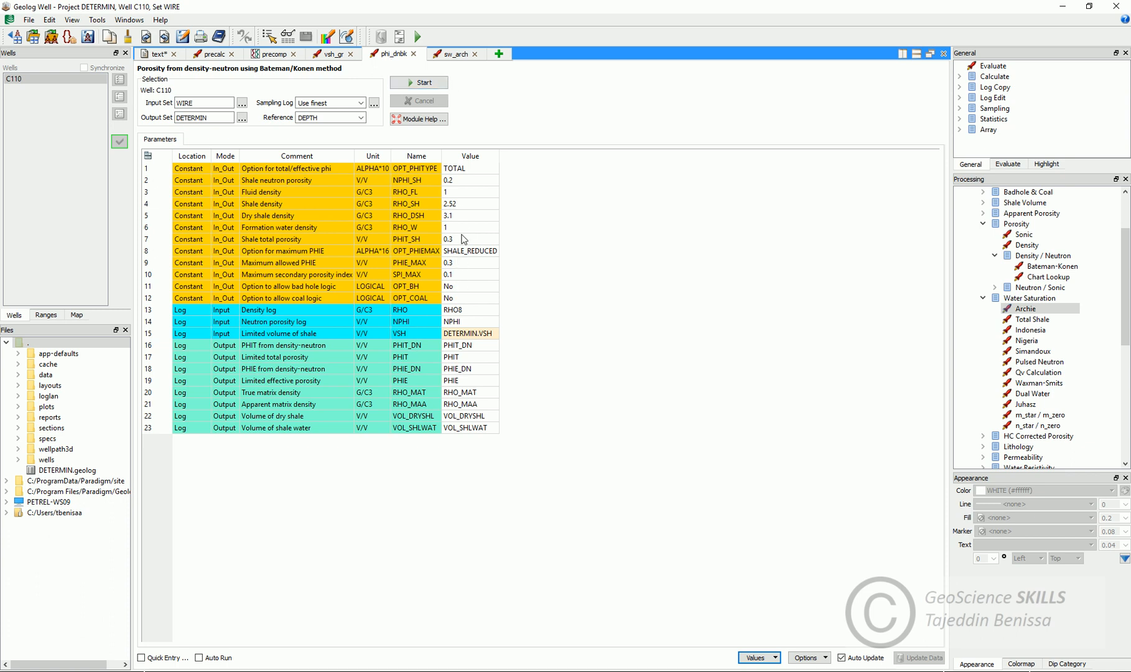
click(453, 55)
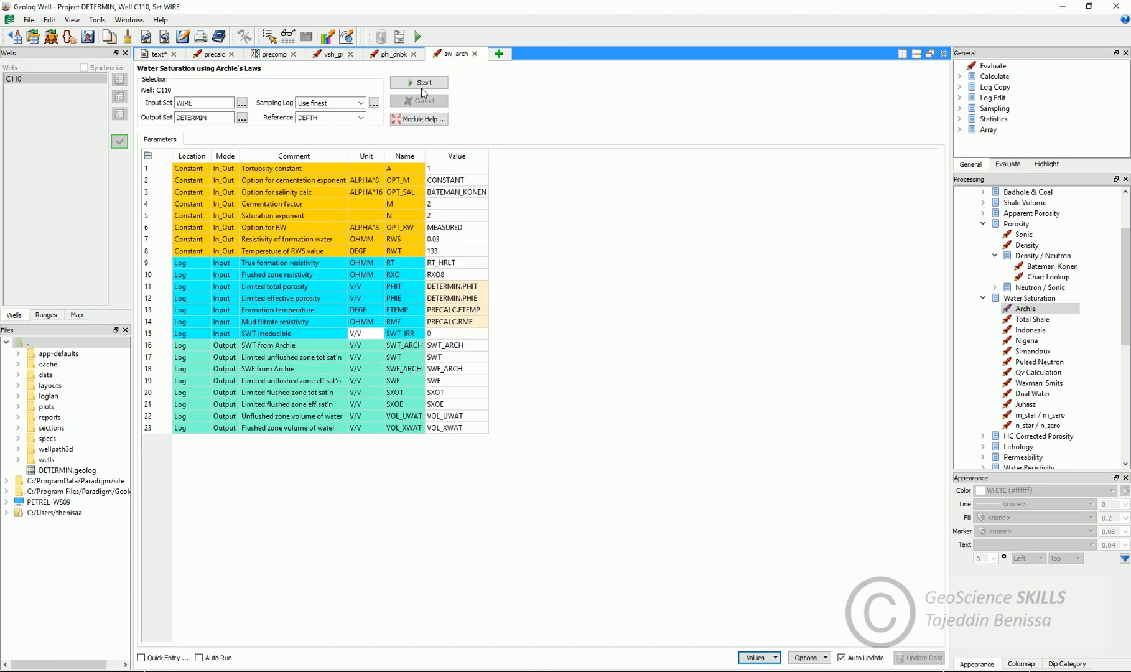
Save the Archie module's parameter values in the project's specs folder as Sw-PW.
click(775, 658)
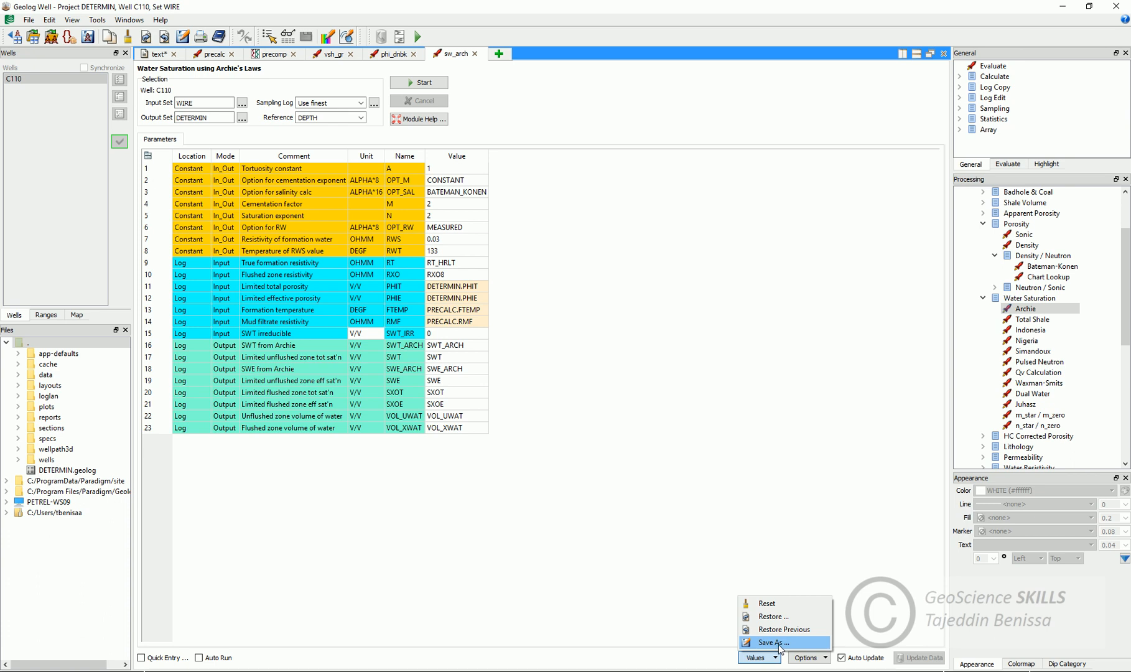
click(778, 644)
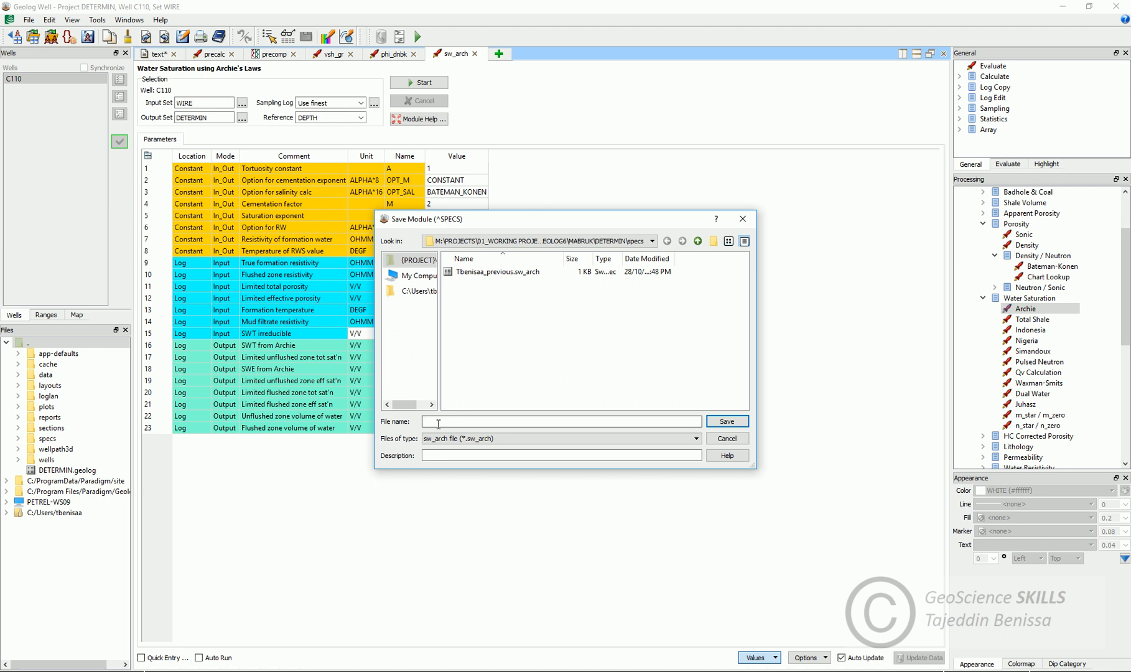
text(Sw-PV)
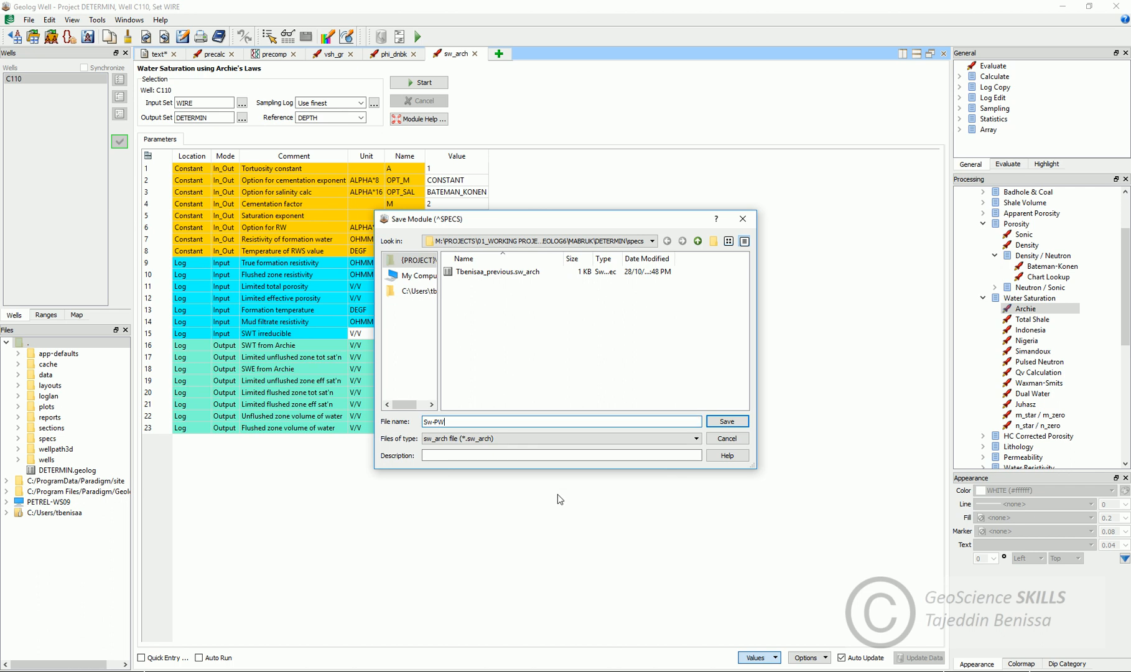
click(727, 422)
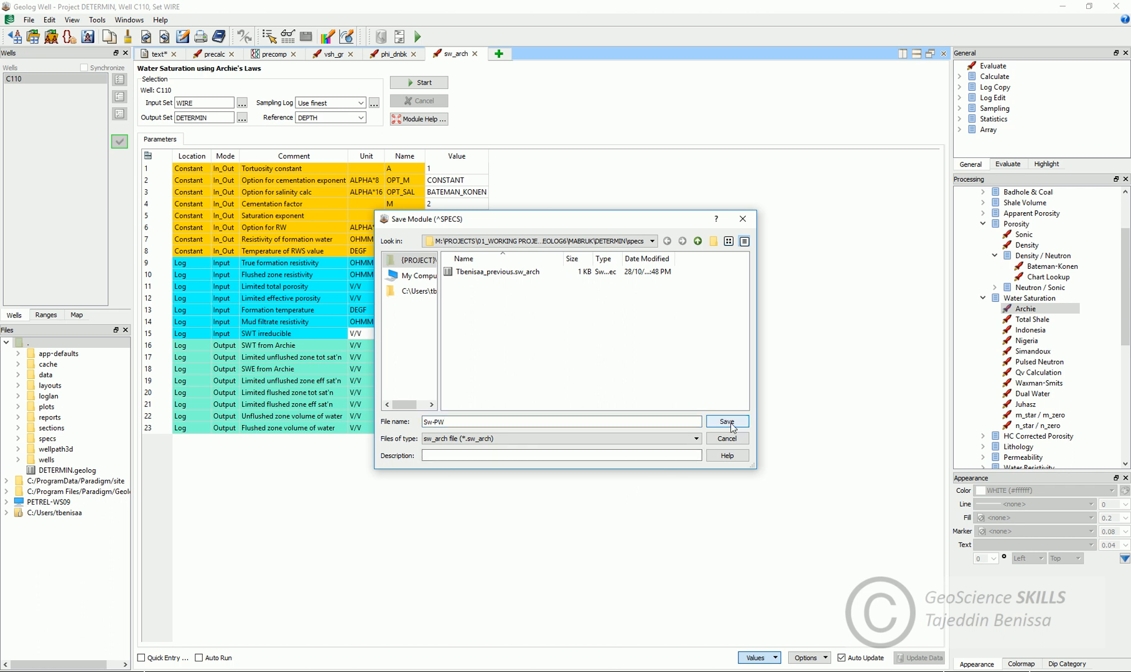
Close the Archie module and save the density-neutron porosity module's parameter values in the project's specs folder as Total_Por-PW.
click(474, 54)
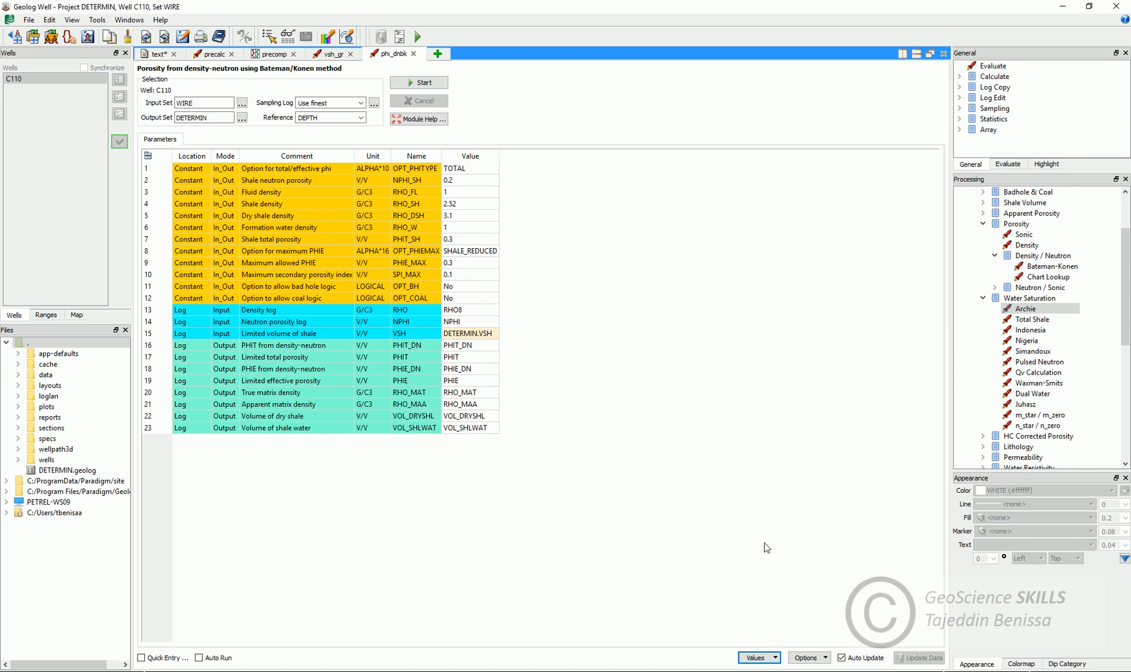
click(771, 655)
click(771, 643)
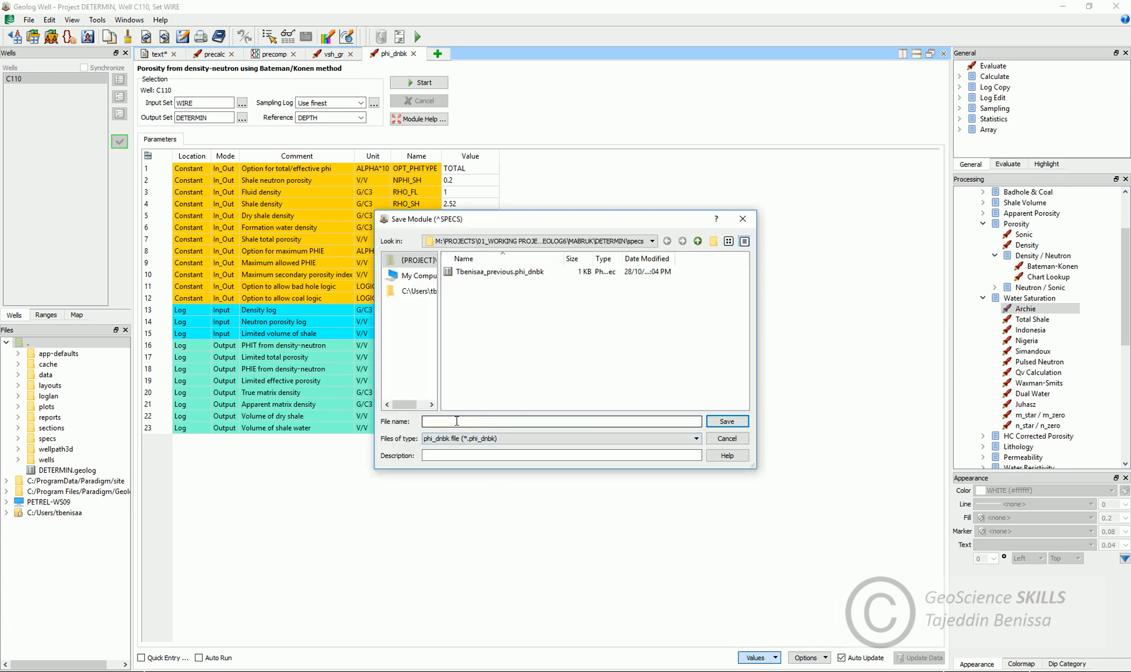
text(T)
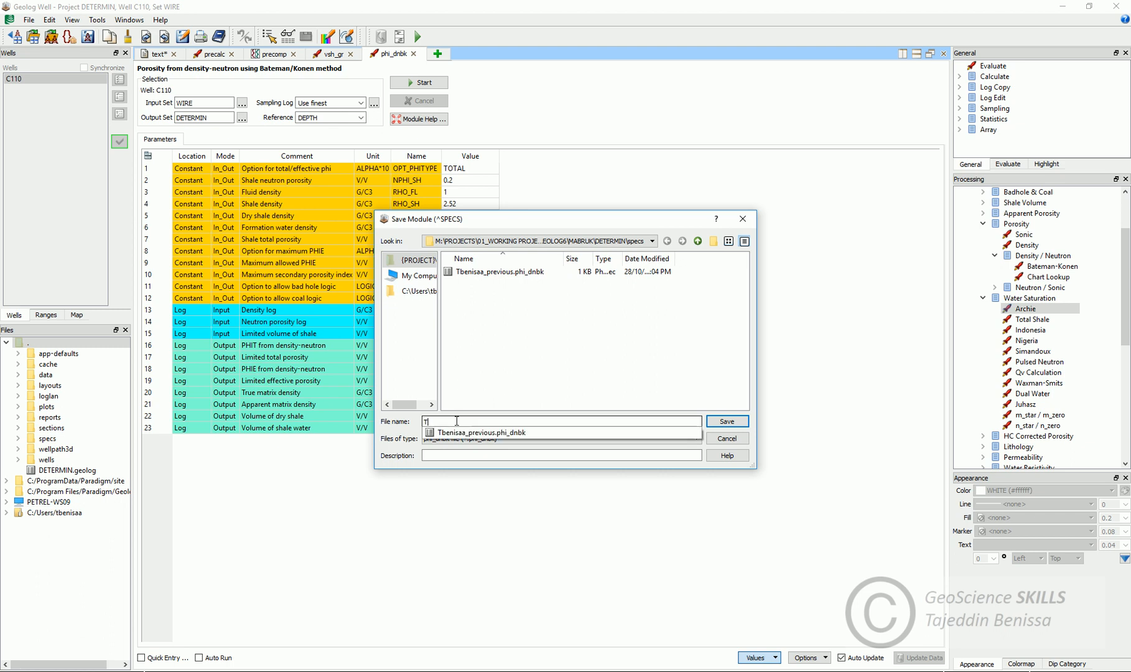
text(otal_Por-PW)
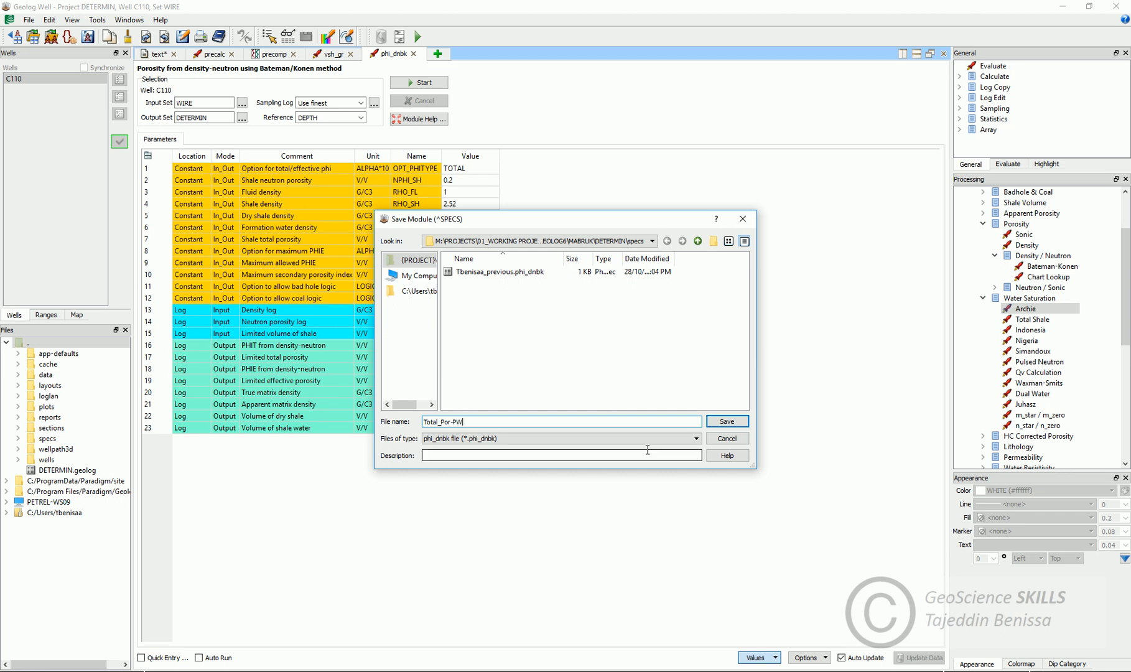
click(723, 422)
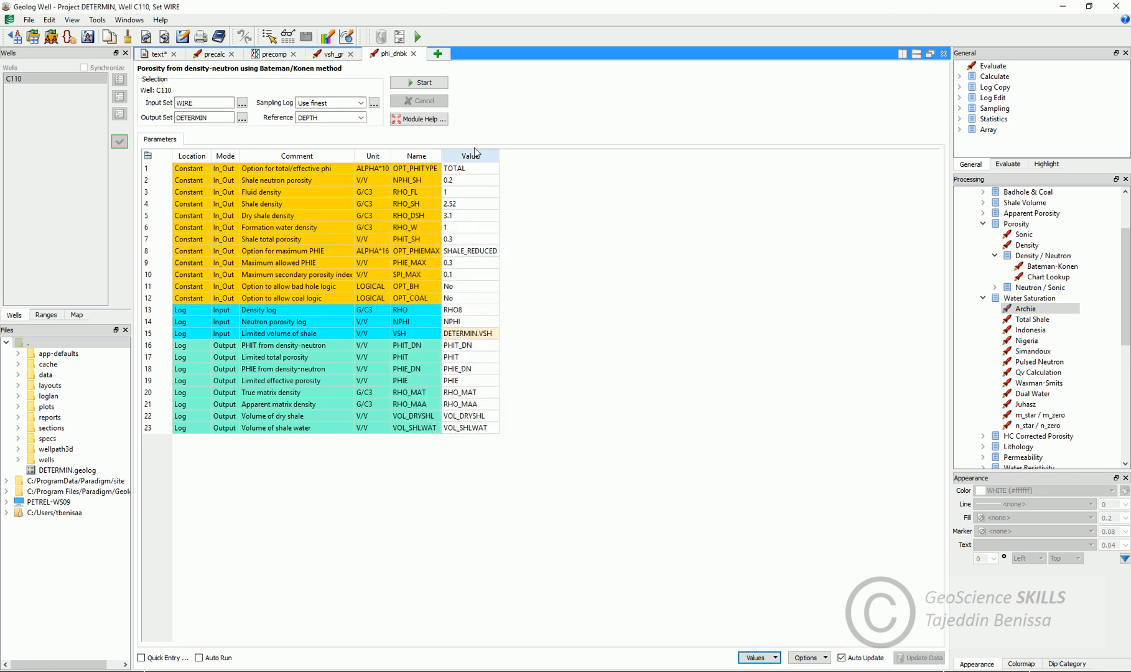
Close the density-neutron porosity module and save the gamma ray shale volume module's parameter values in the specs folder as VSH-PW.
click(414, 55)
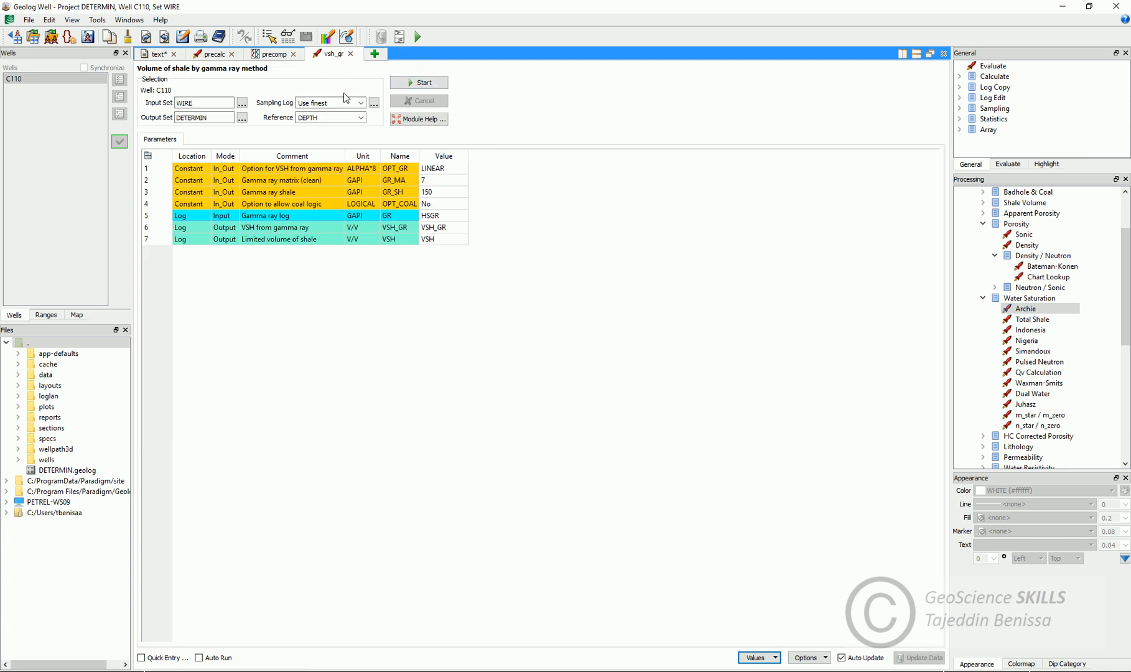
click(775, 658)
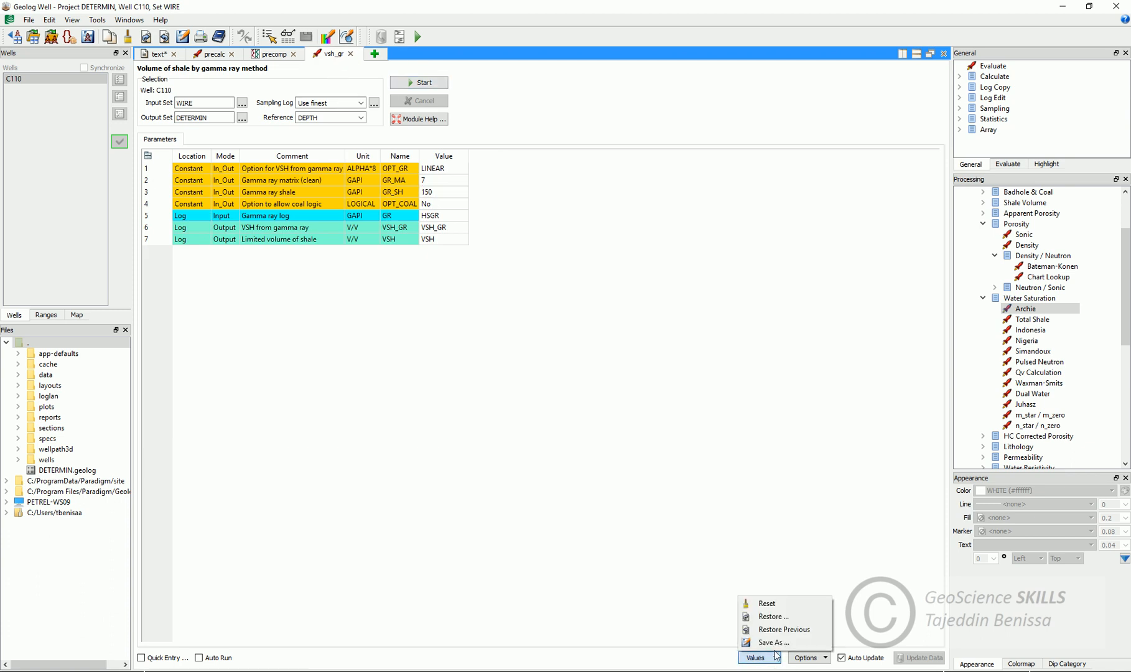
click(772, 644)
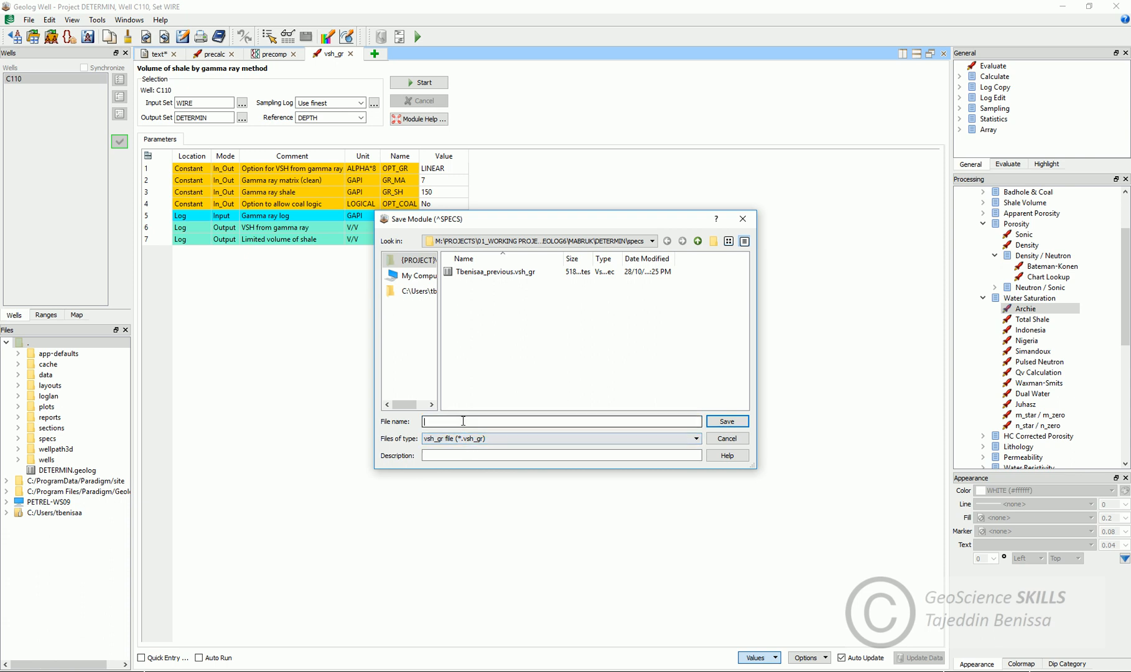
text(VSH-PW)
click(726, 423)
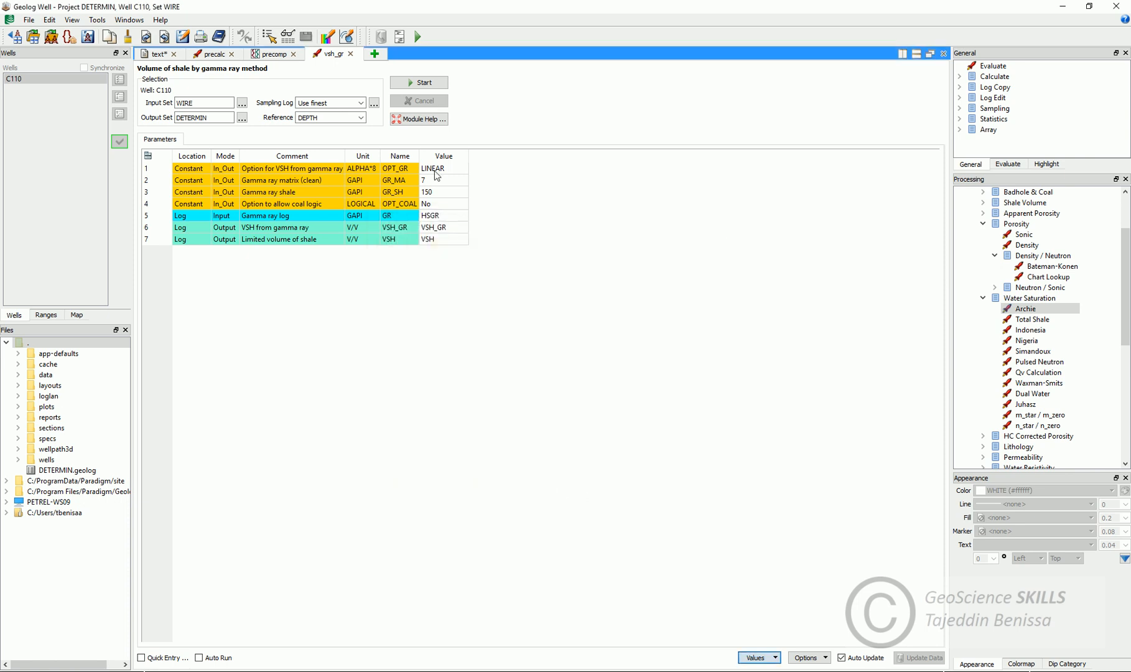
Close the gamma ray shale volume module and save the Precalc module's parameter values in the specs folder as PreCalc-PW.
click(351, 55)
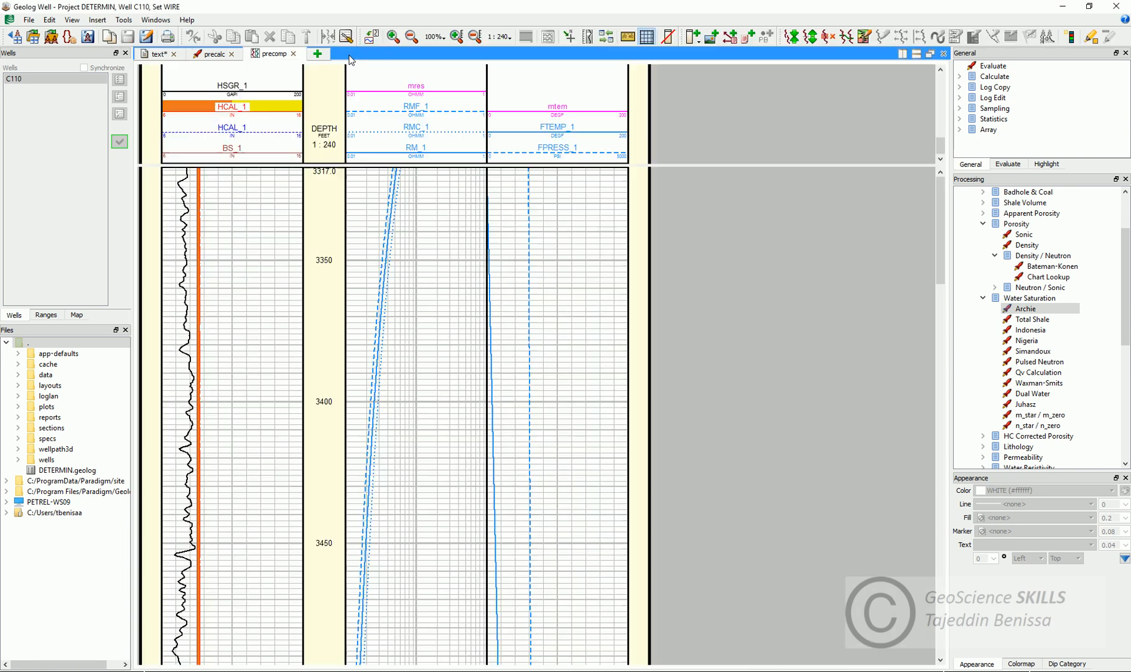
click(214, 54)
click(695, 528)
click(776, 667)
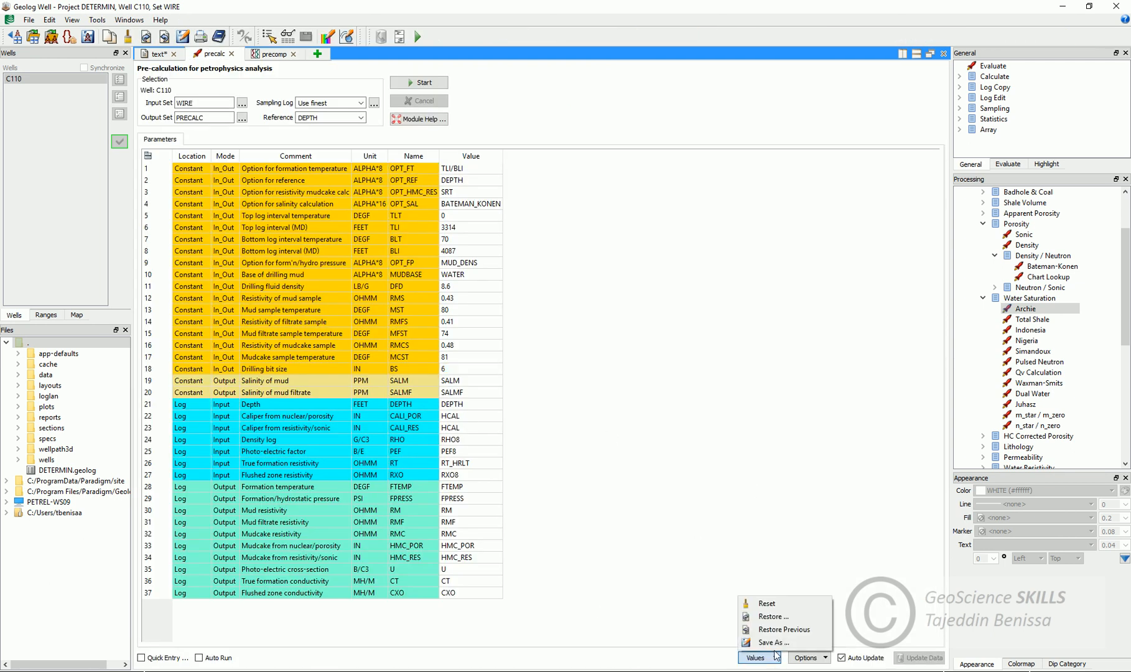
click(759, 643)
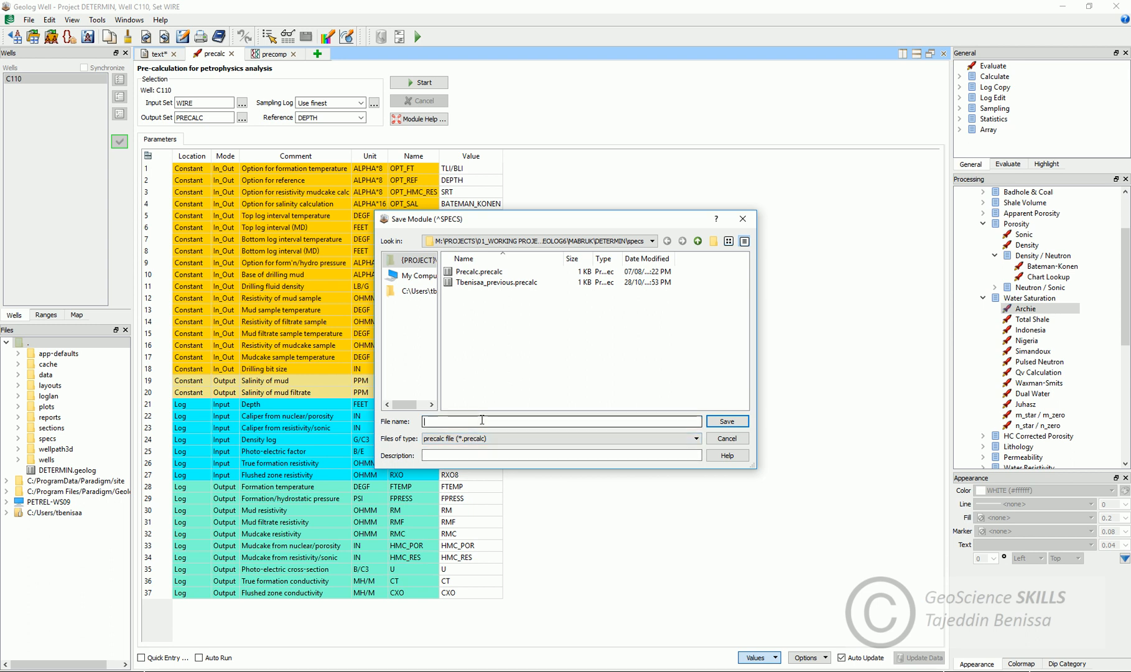
text(P)
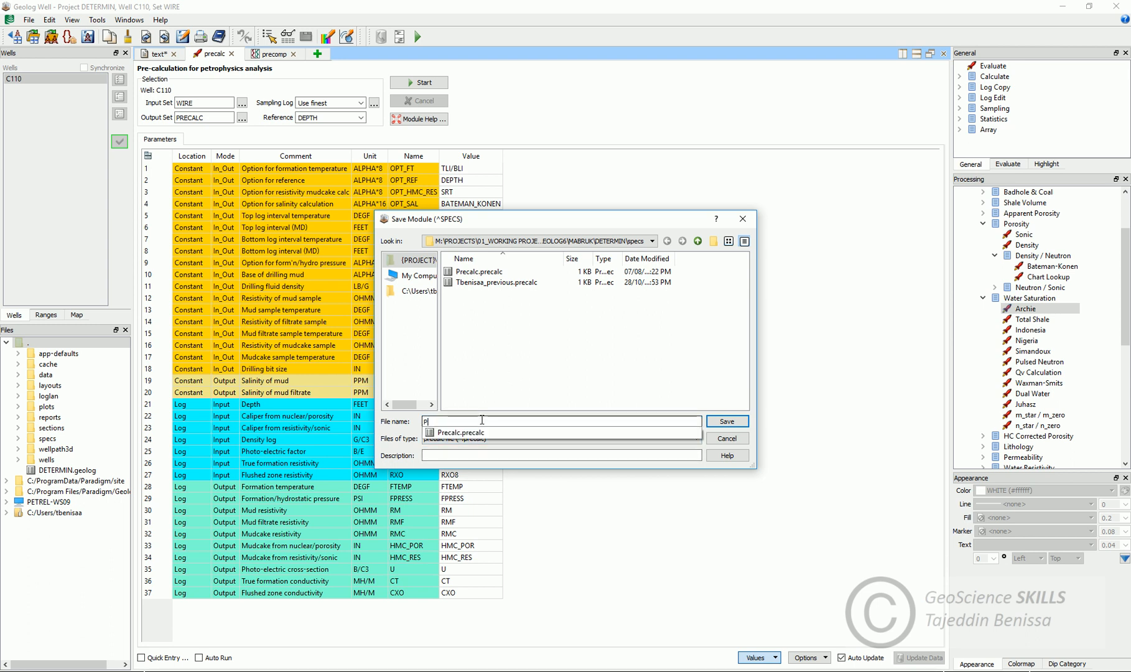
text(reCalc)
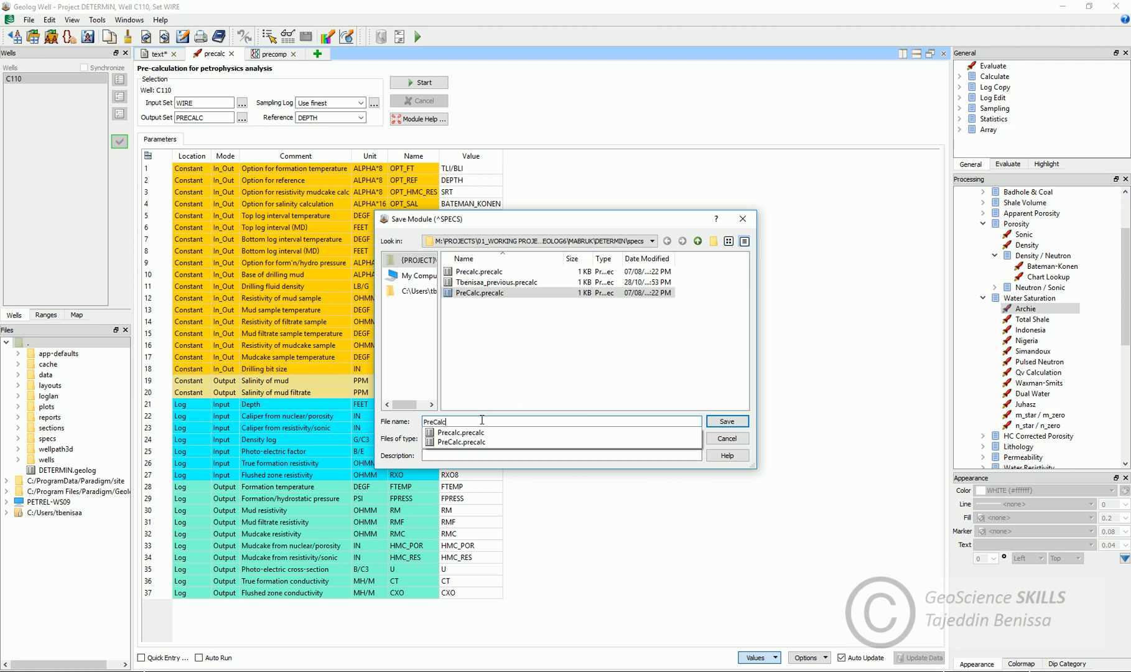
text(-pw)
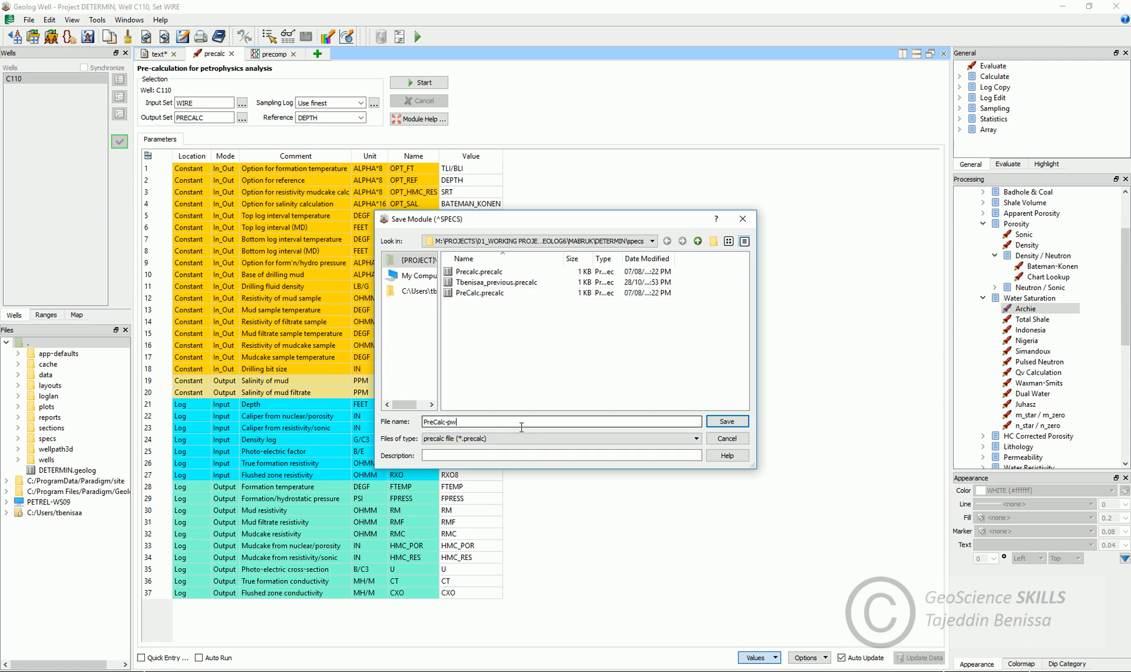
key(BackSpace)
key(BackSpace)
key(BackSpace)
key(BackSpace)
key(BackSpace)
key(BackSpace)
text(alc-PW)
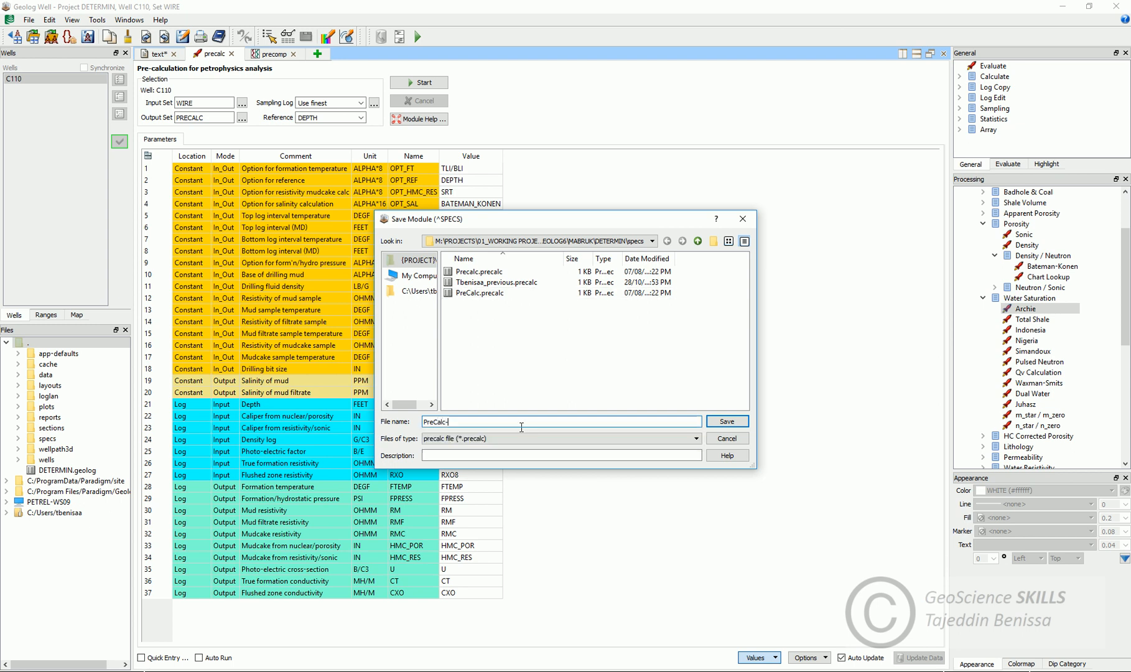
click(741, 426)
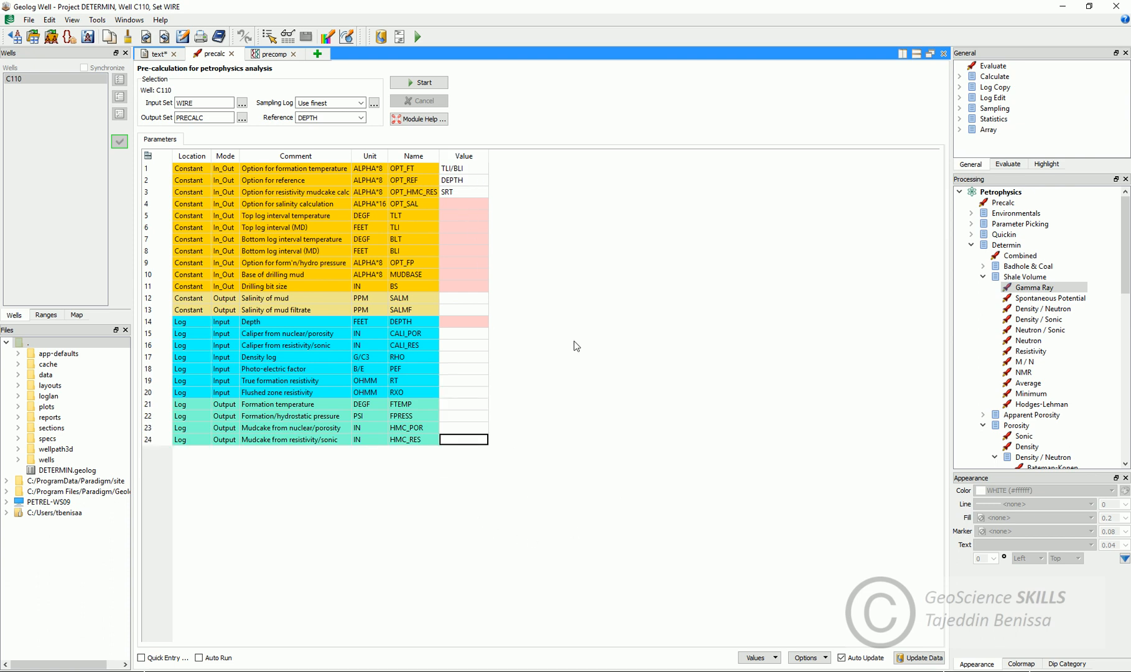
Restore the previous parameter values of the Precalc module.
click(756, 658)
click(776, 627)
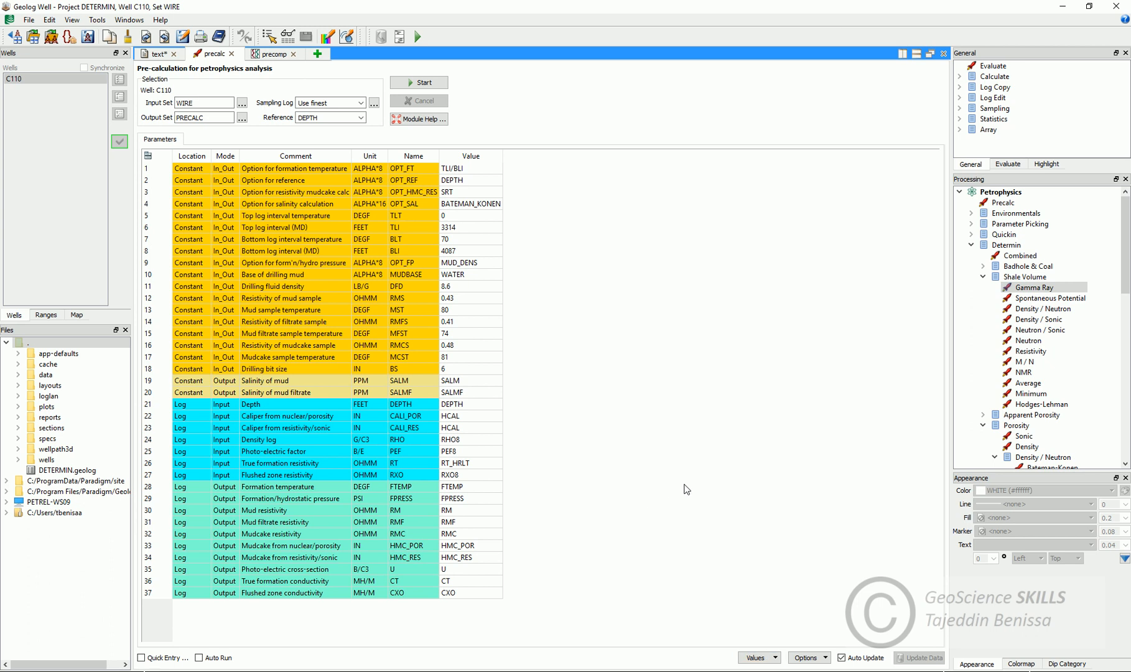
click(652, 499)
Clear the Precalc values from the salinity option row through the flushed zone conductivity row, and restore the previous values.
drag(468, 209, 463, 601)
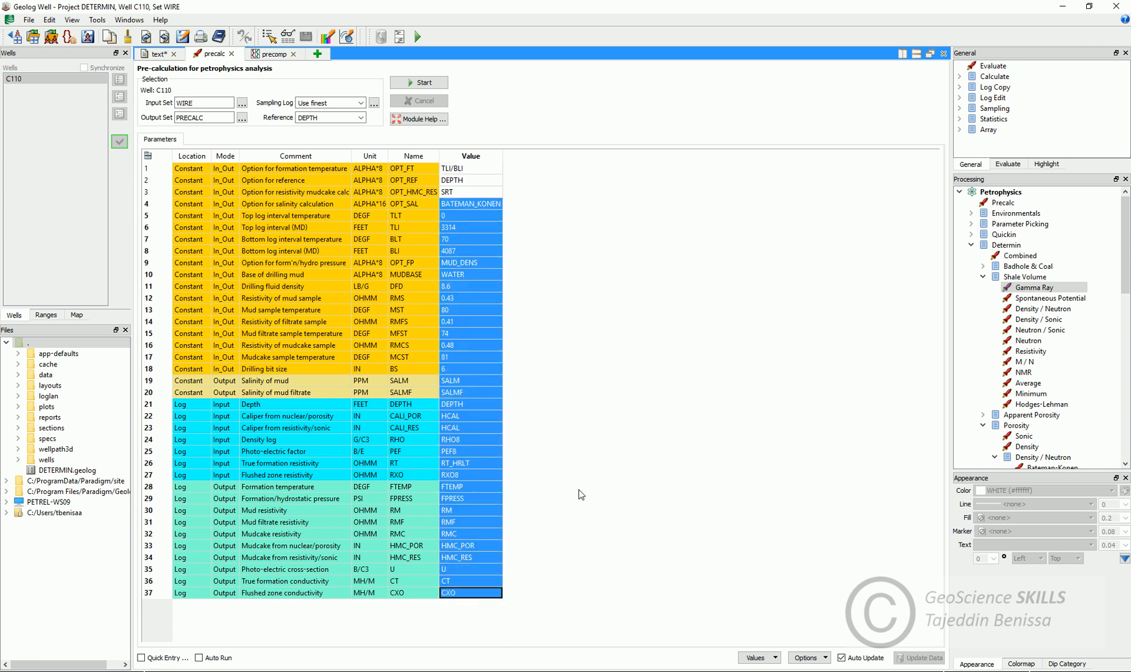
key(Delete)
click(499, 451)
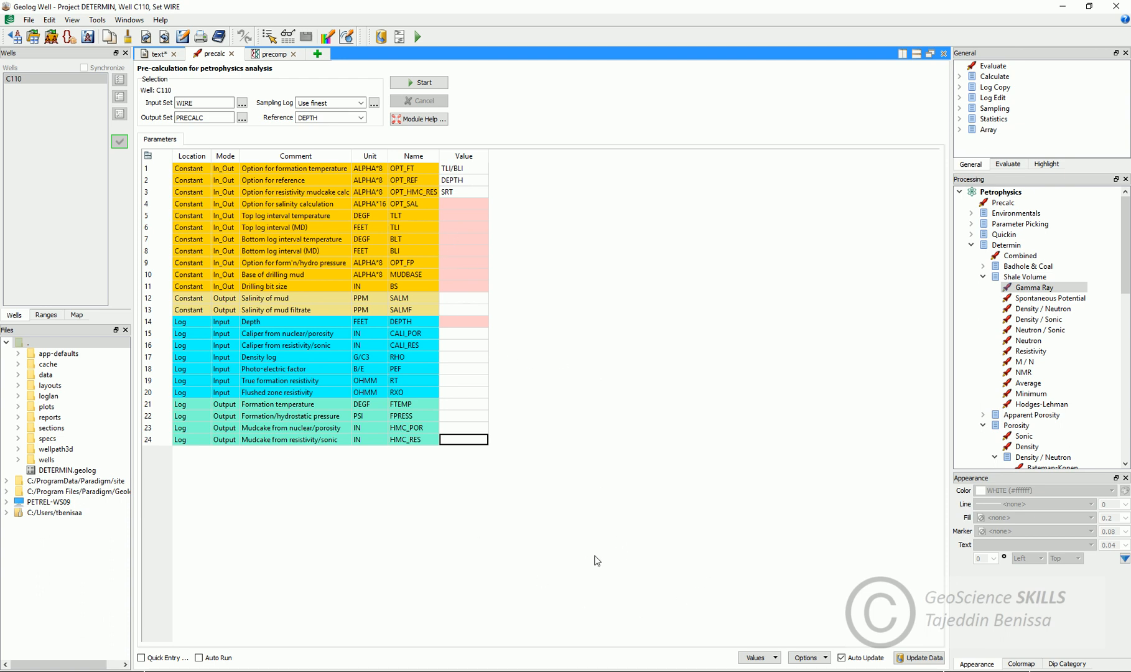
click(775, 658)
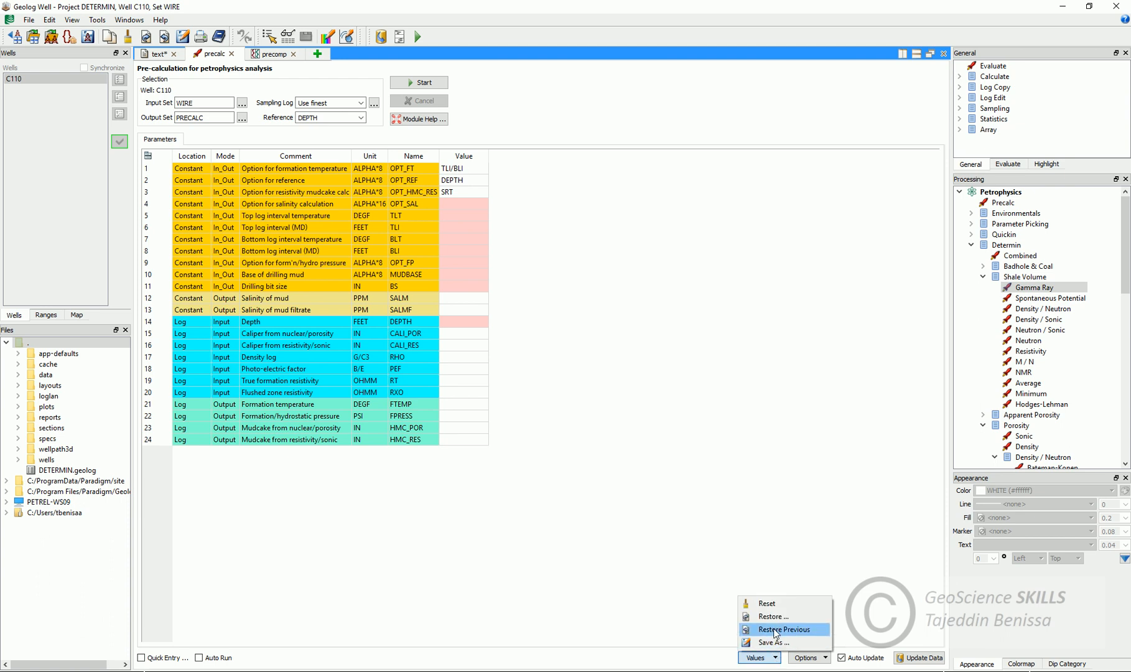
click(775, 629)
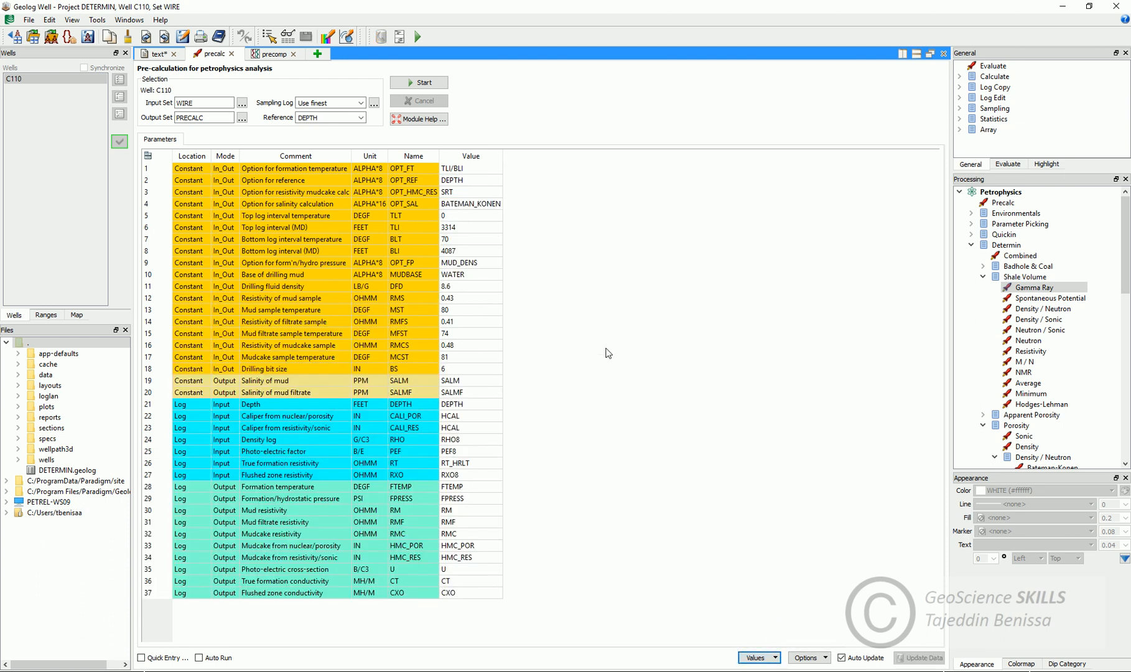
View the saved Precalc parameter files available for restoring, and leave without restoring any.
click(775, 657)
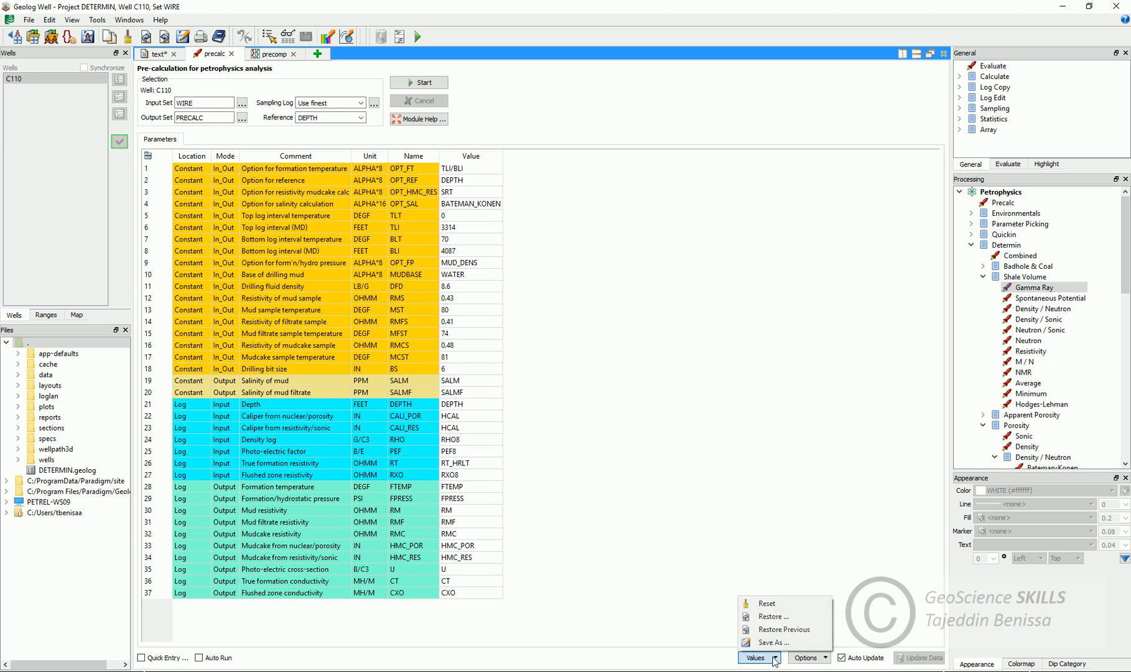
click(780, 616)
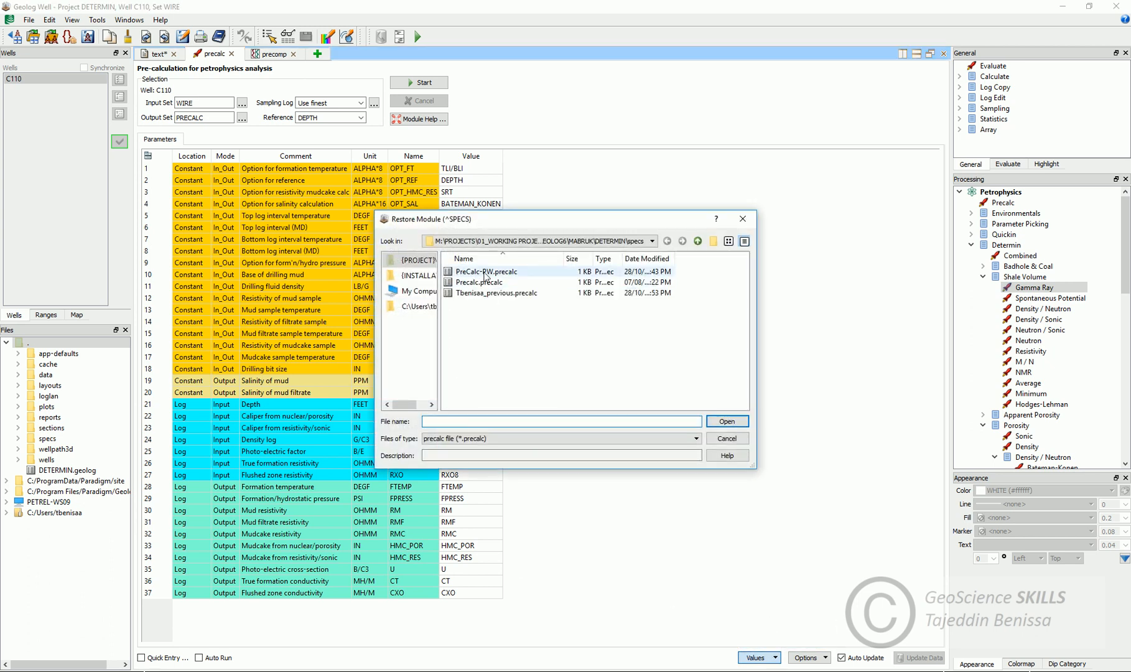
click(740, 438)
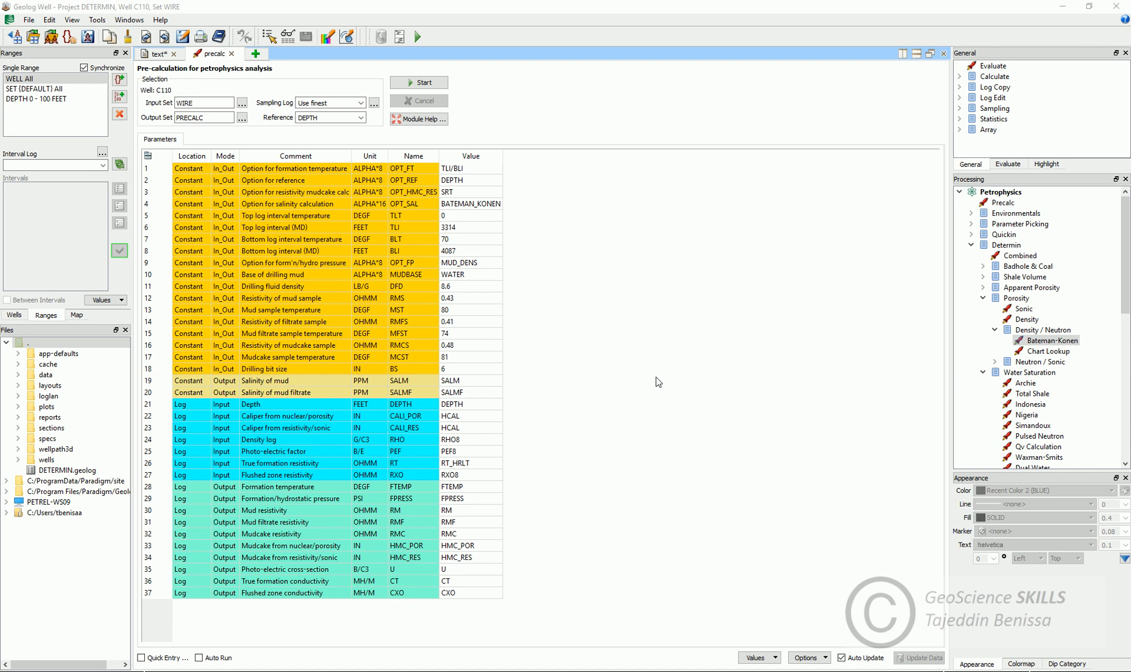
Create a new layout view and select DEPTH as the reference of its scale track.
click(256, 55)
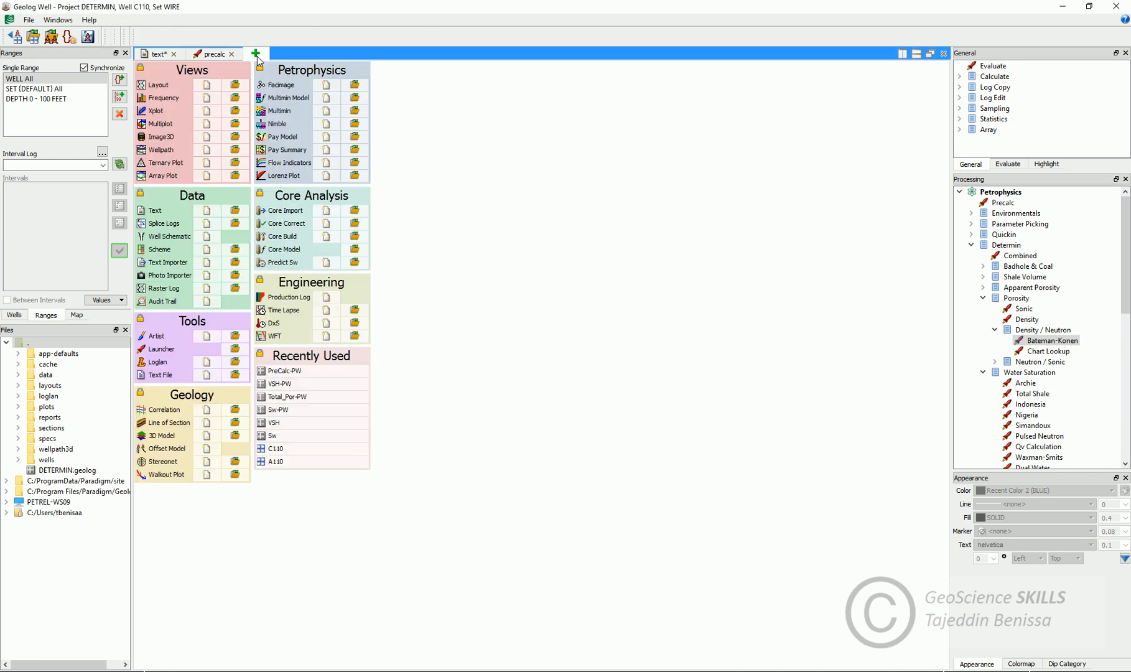
click(207, 85)
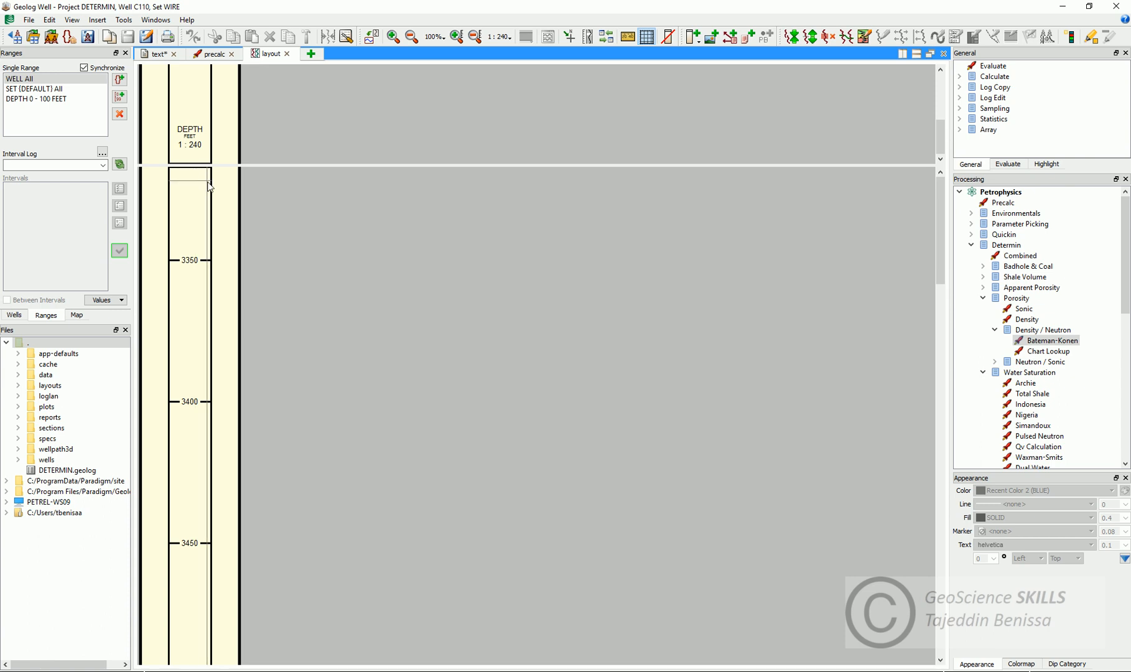
double_click(192, 141)
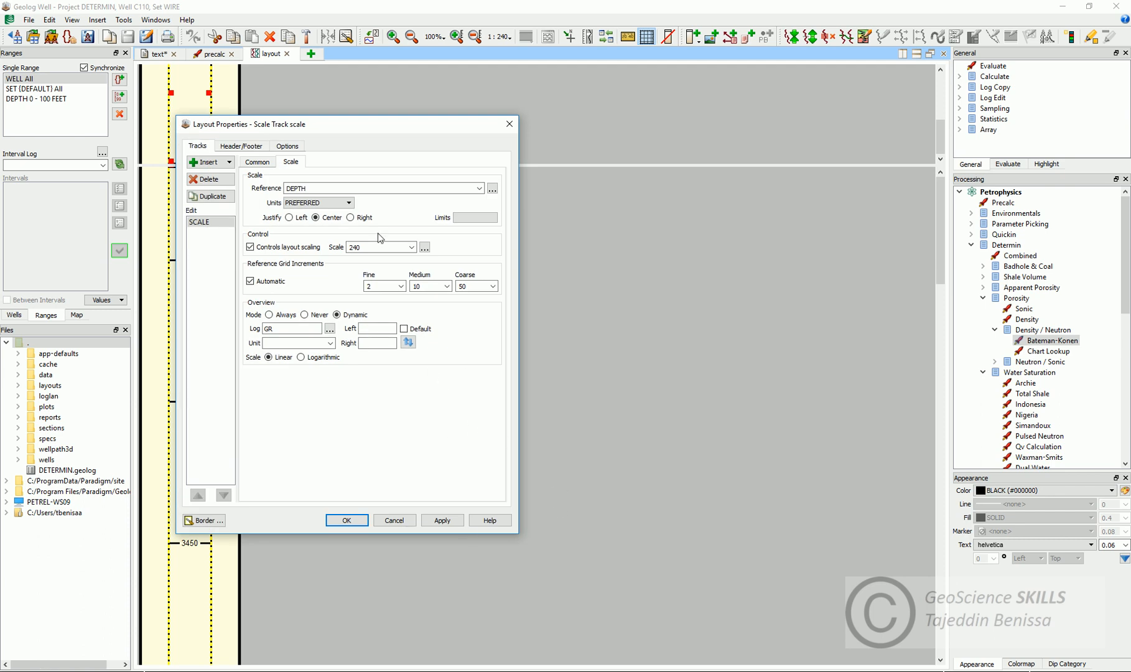
drag(354, 132, 532, 148)
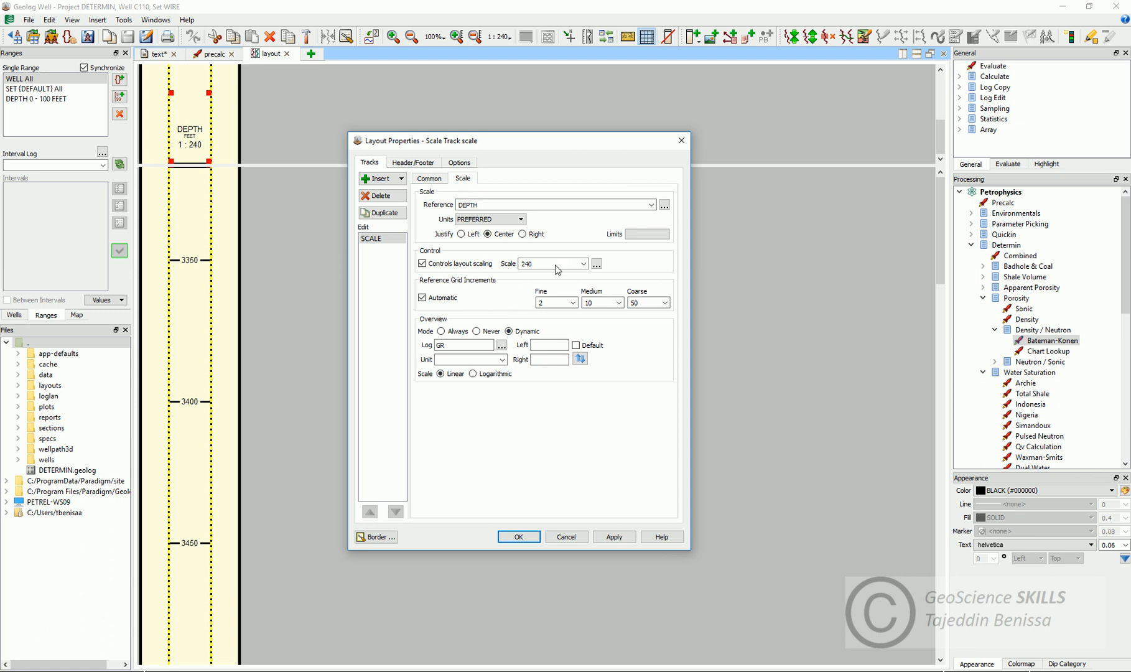
click(651, 205)
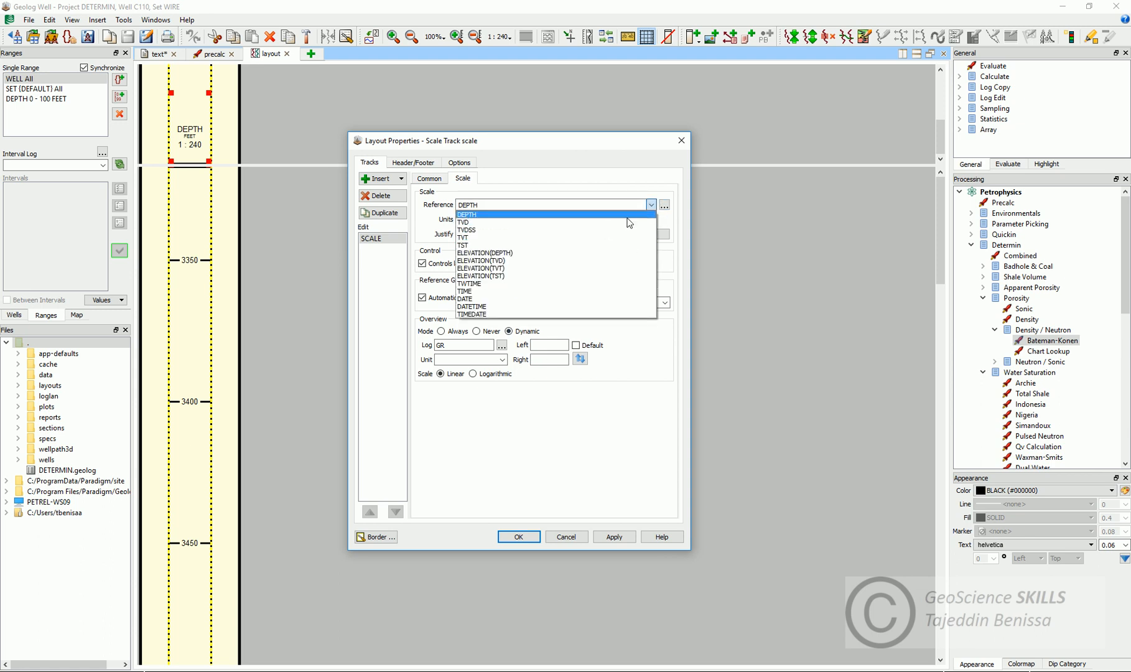
click(487, 215)
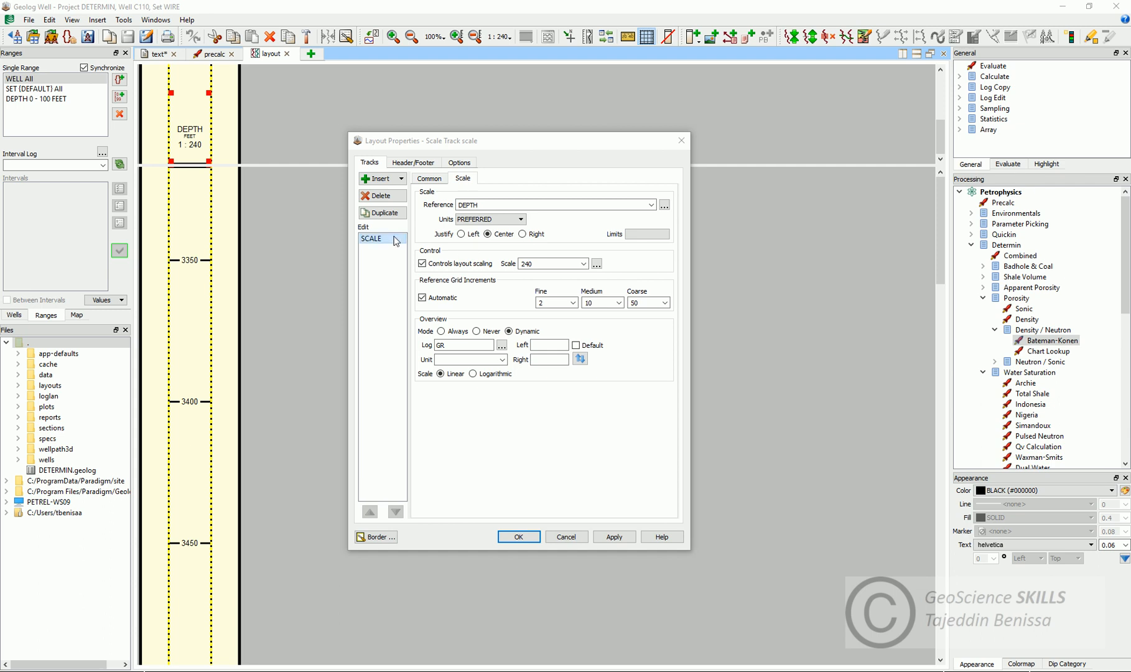
Insert a wireline track beside the depth scale track and add a log entry to it.
click(398, 179)
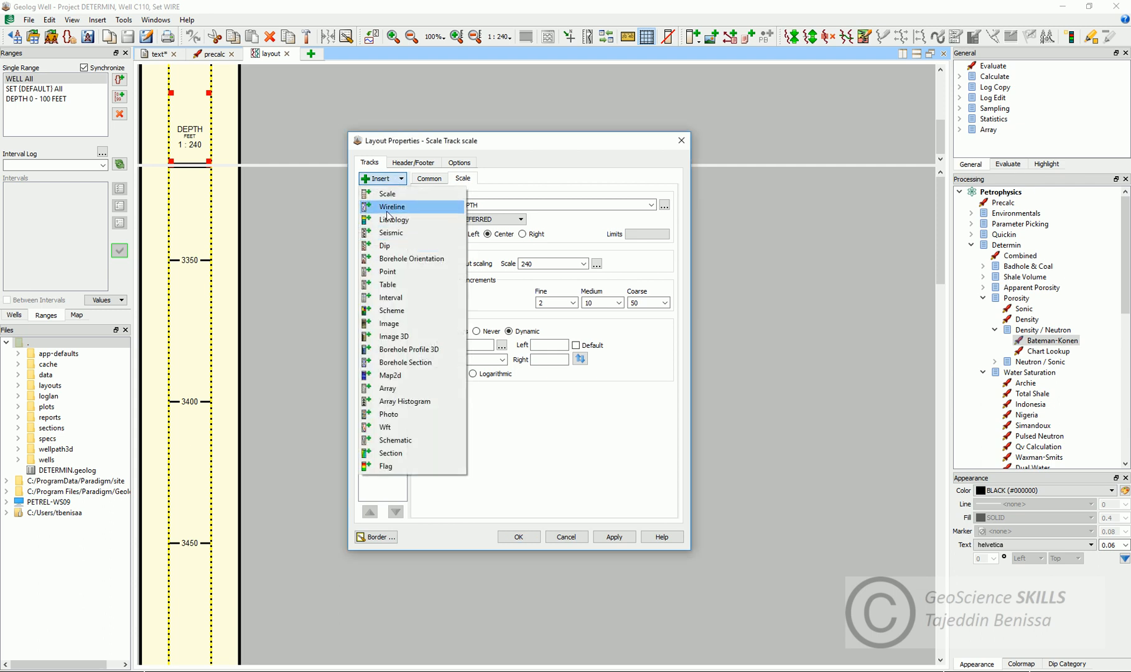
click(390, 207)
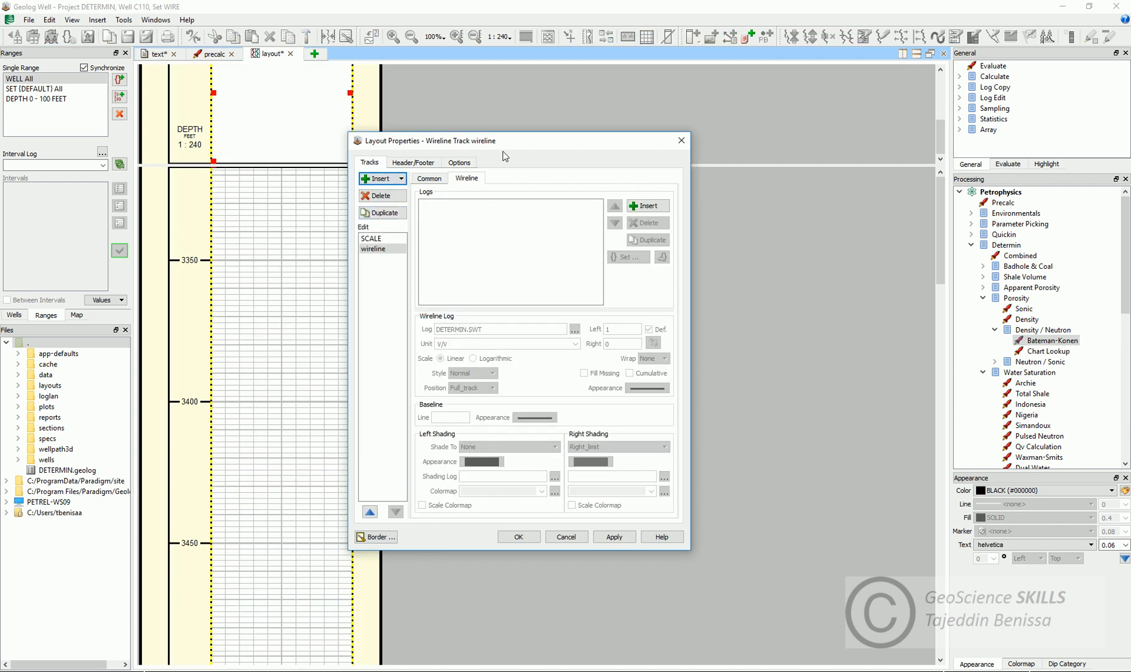
drag(502, 151, 592, 146)
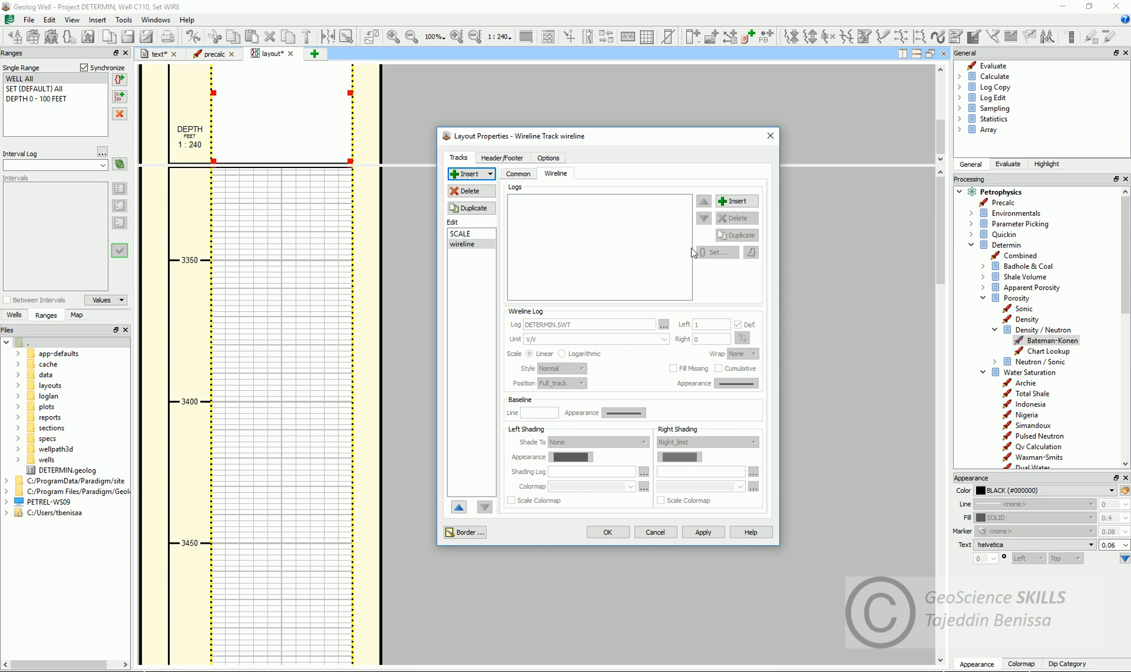
click(739, 201)
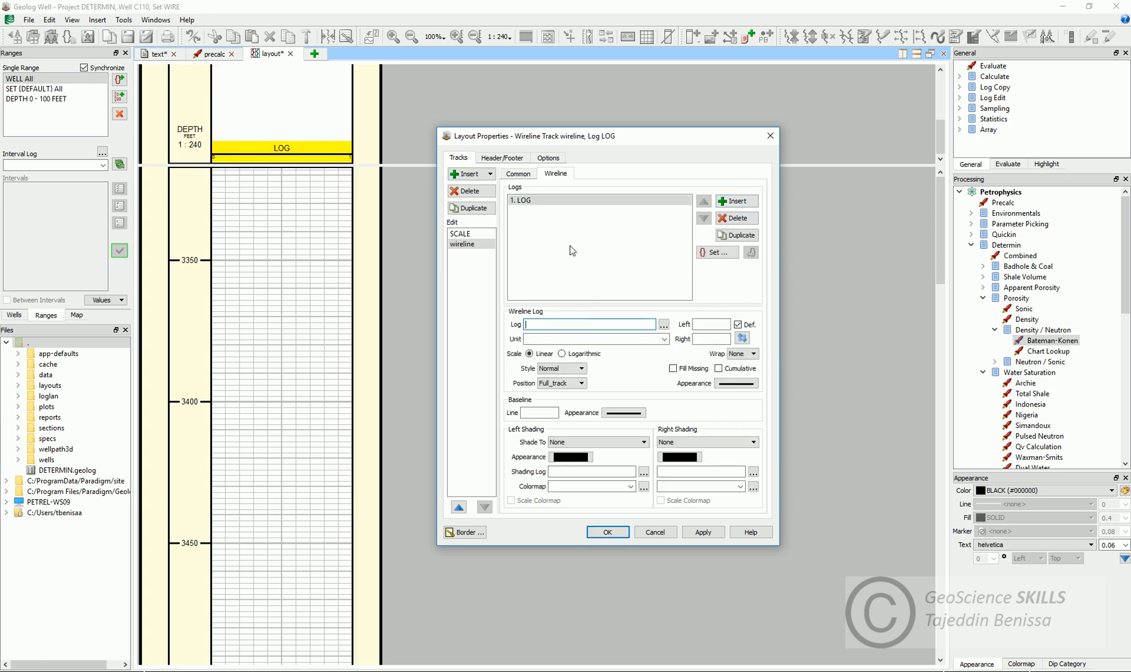
click(526, 203)
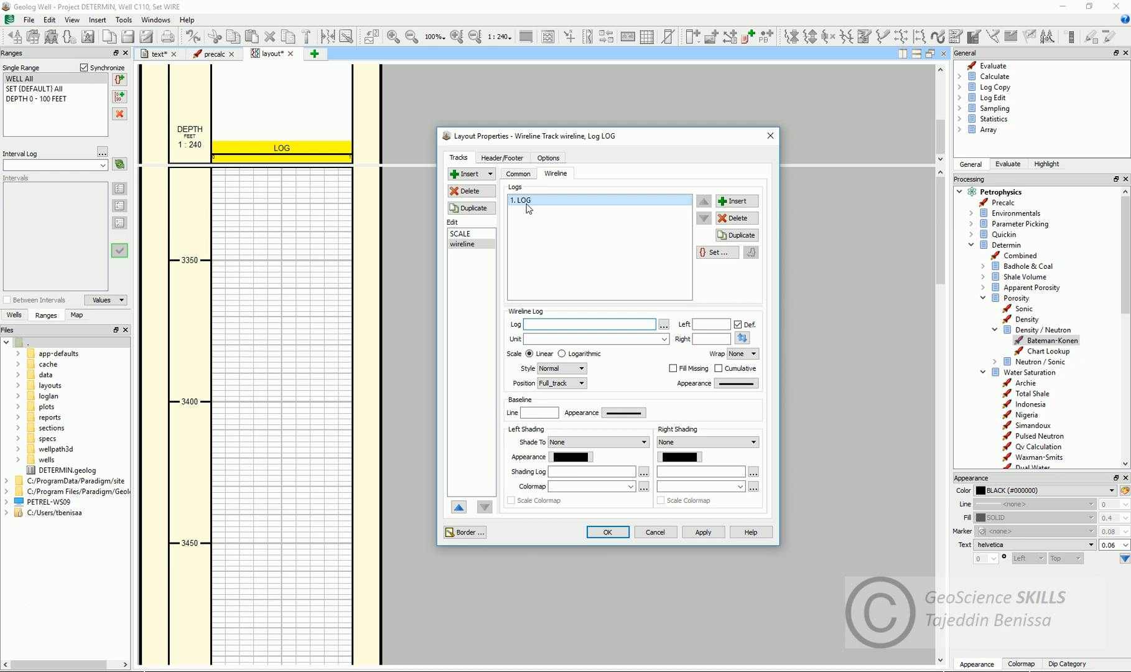
Assign the DETERMIN.VSH log from the DETERMIN set to the new log entry and apply it to the layout.
click(664, 324)
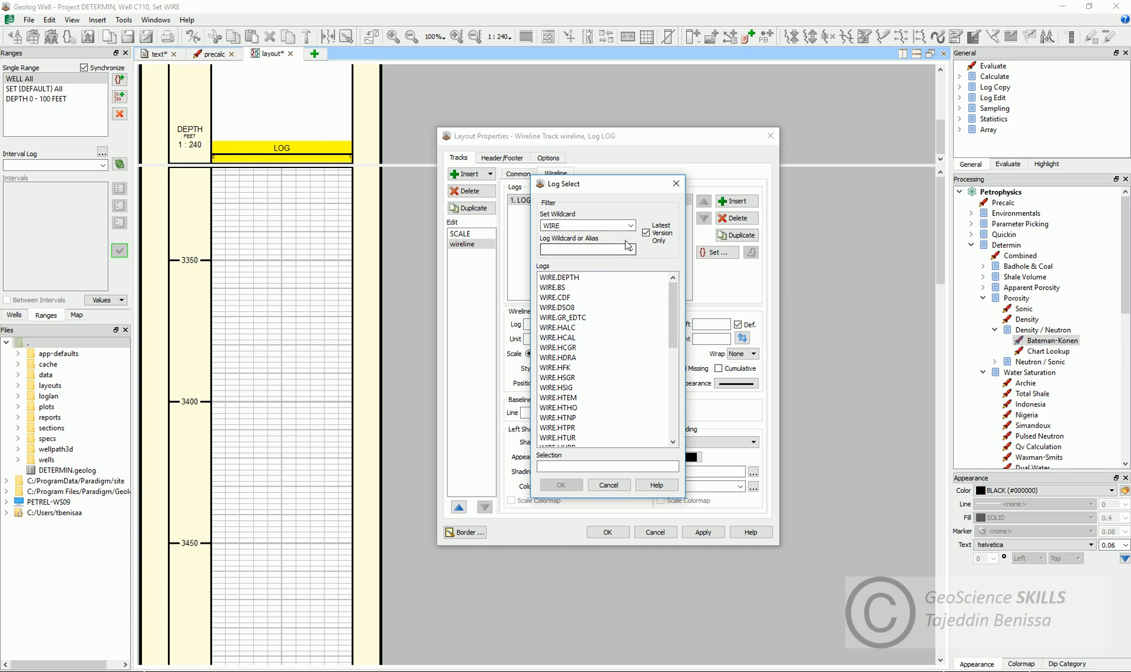
click(631, 226)
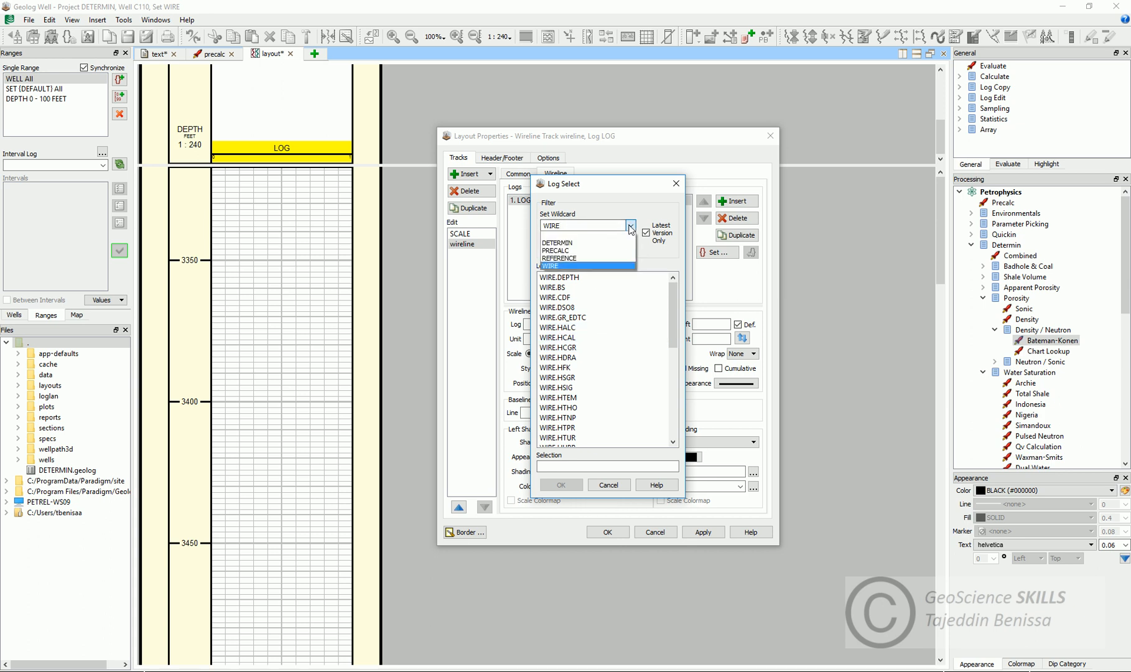
click(560, 242)
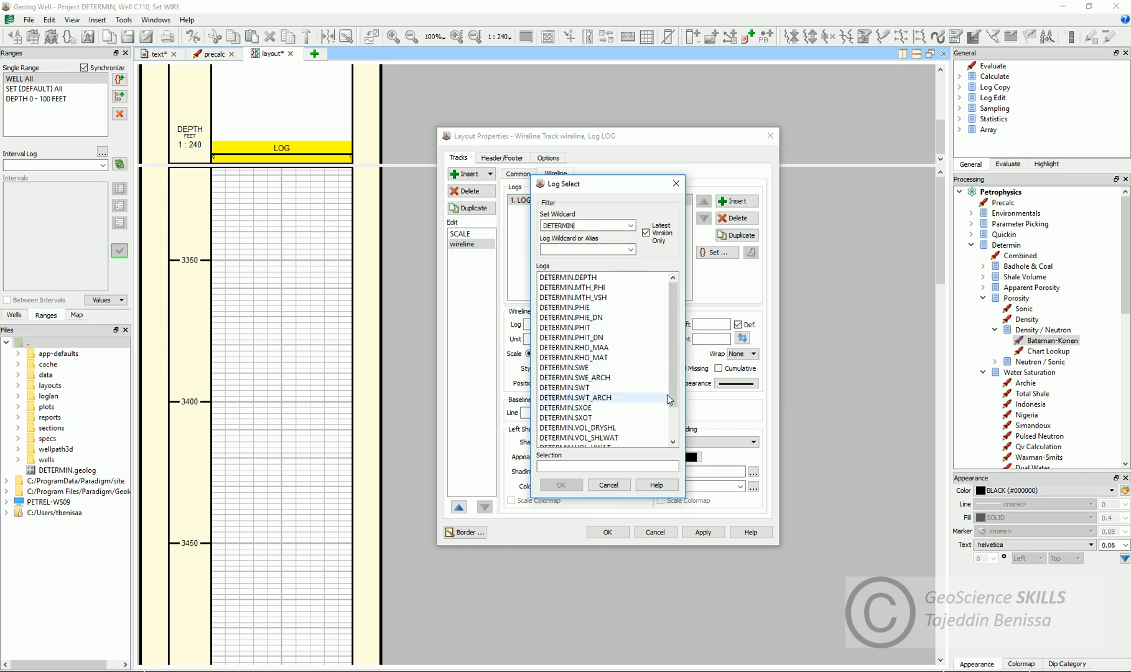
drag(670, 385, 670, 436)
click(563, 427)
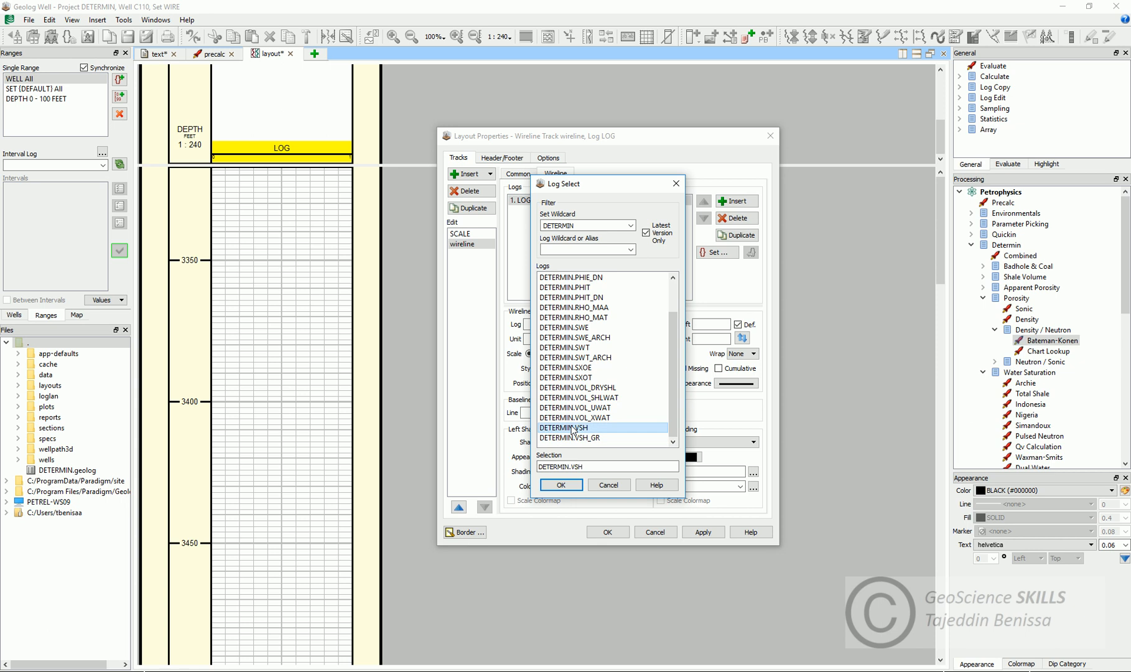
click(561, 485)
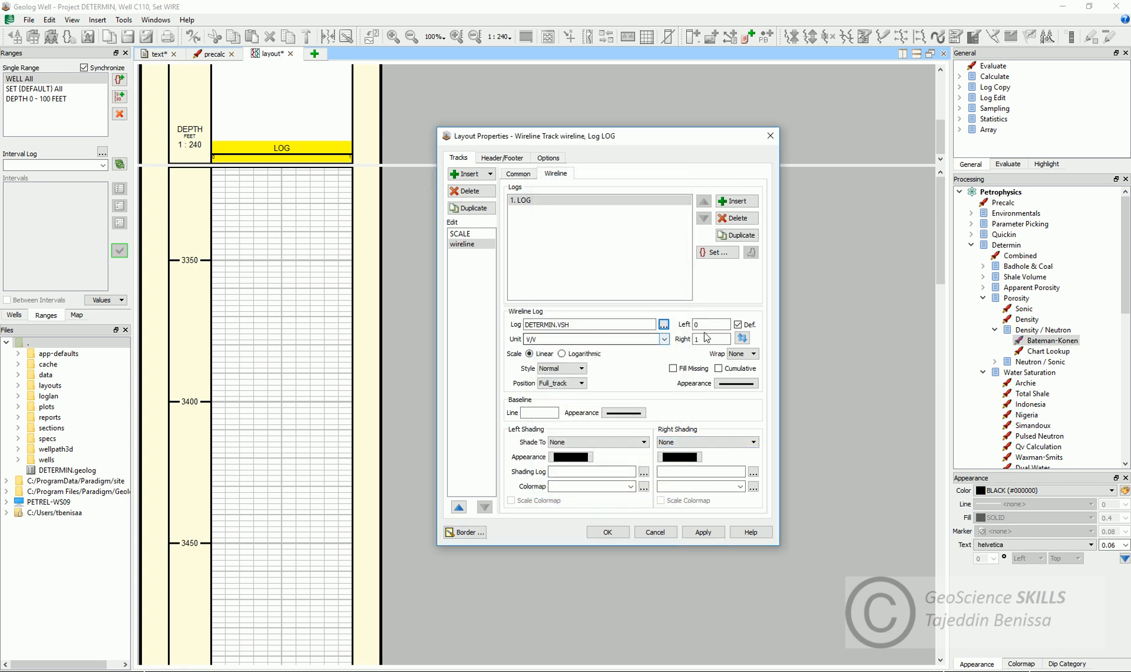
click(698, 533)
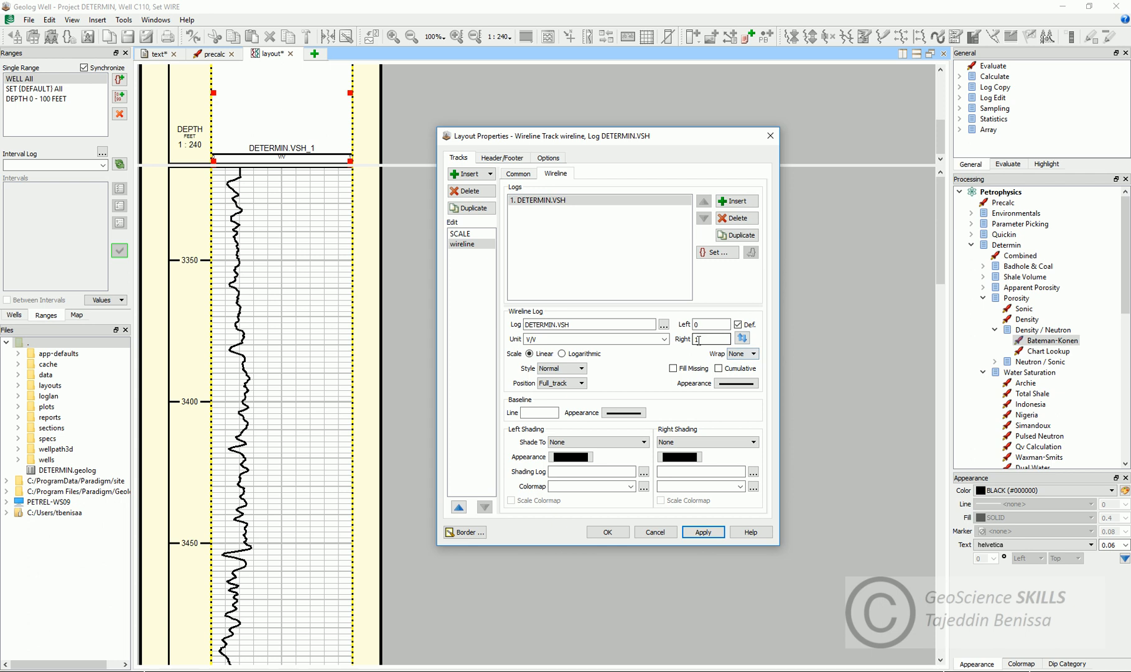
Review the VSH curve's scale and line appearance options, and leave without changing any.
click(741, 338)
click(751, 384)
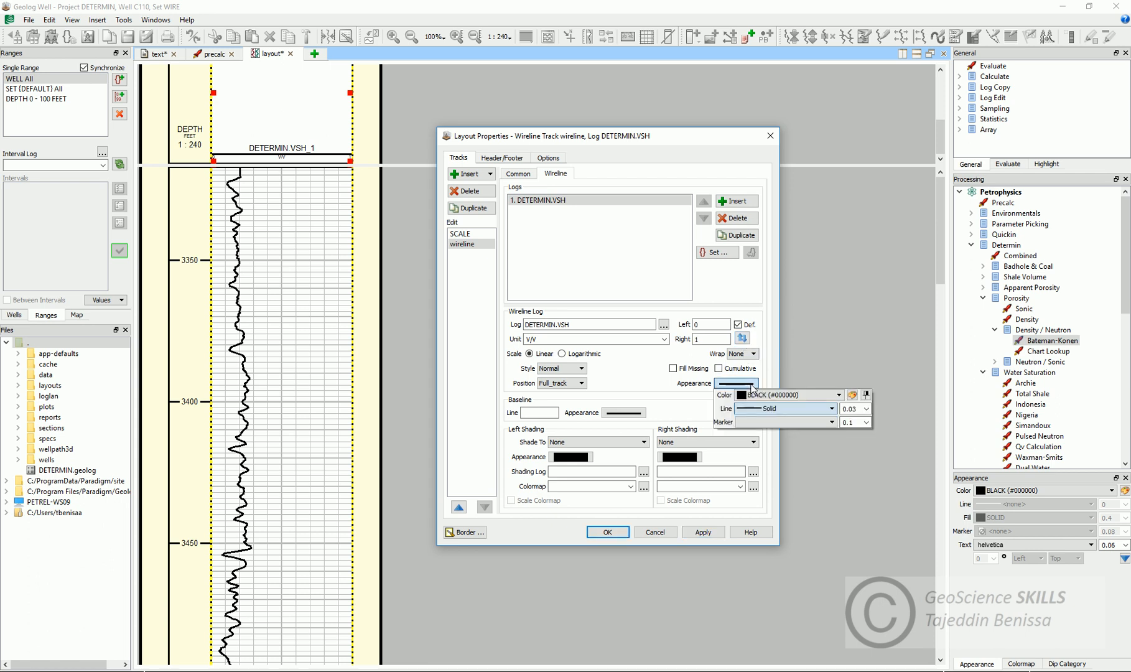
click(681, 401)
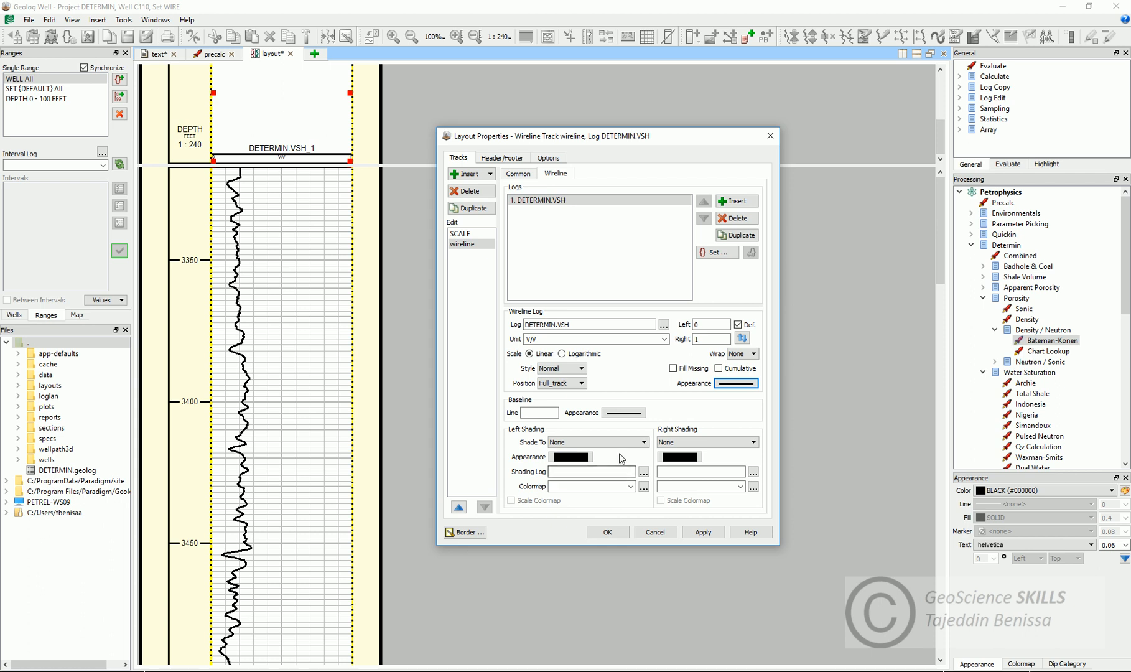
Shade the DETERMIN.VSH curve to the left limit with a grey dashed clay fill pattern and apply it.
click(601, 443)
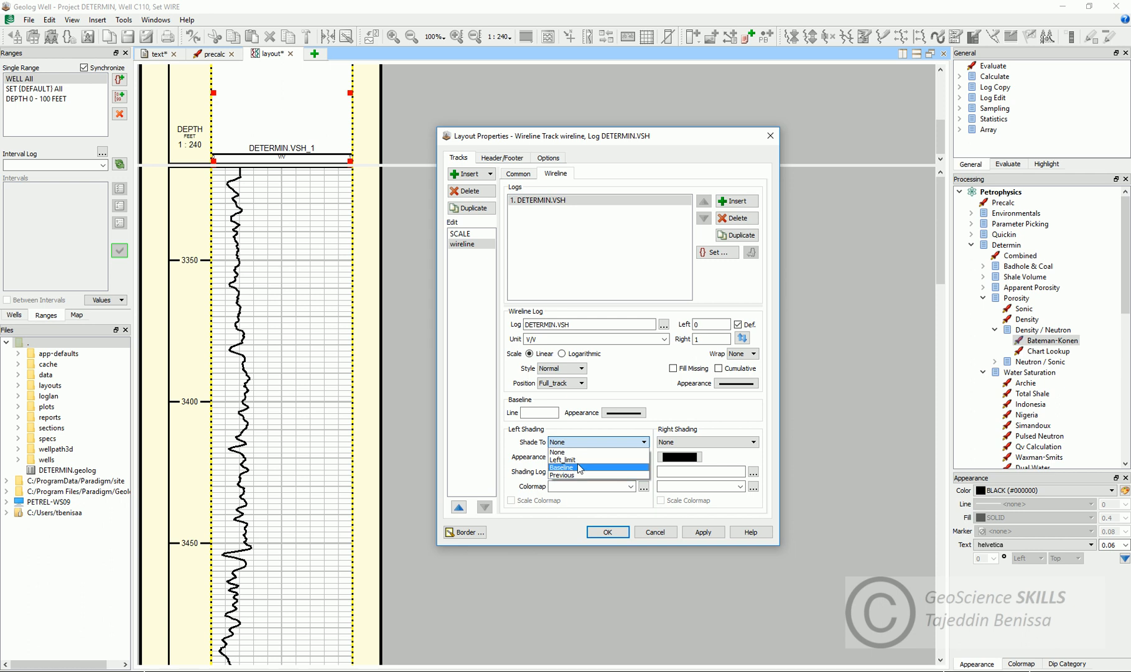
click(580, 462)
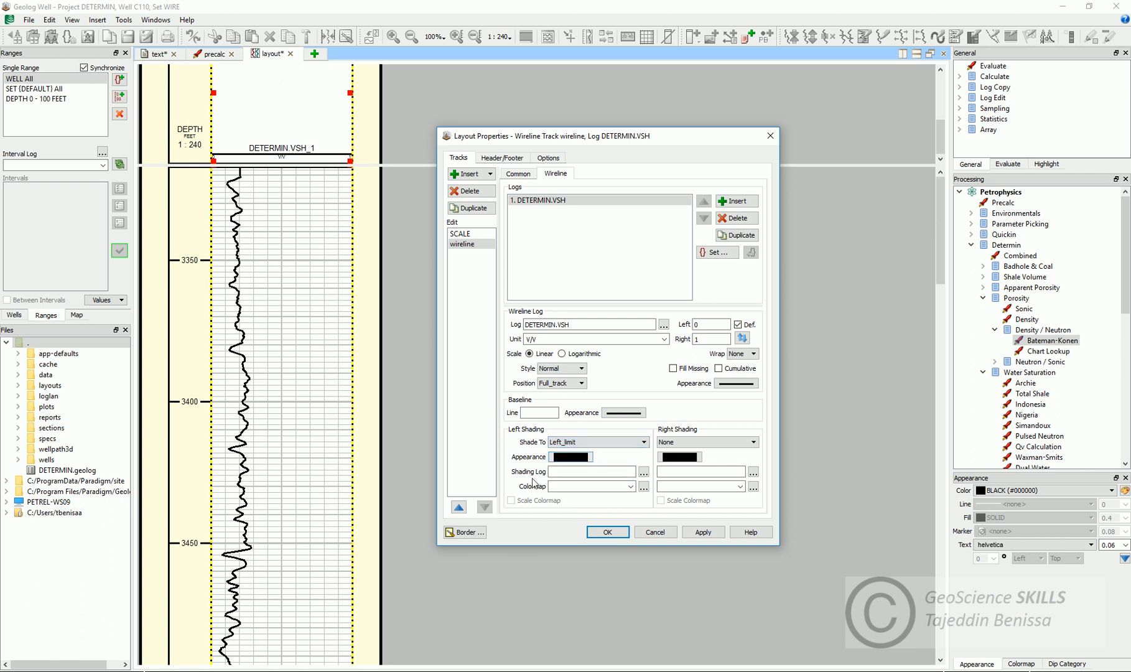
click(578, 458)
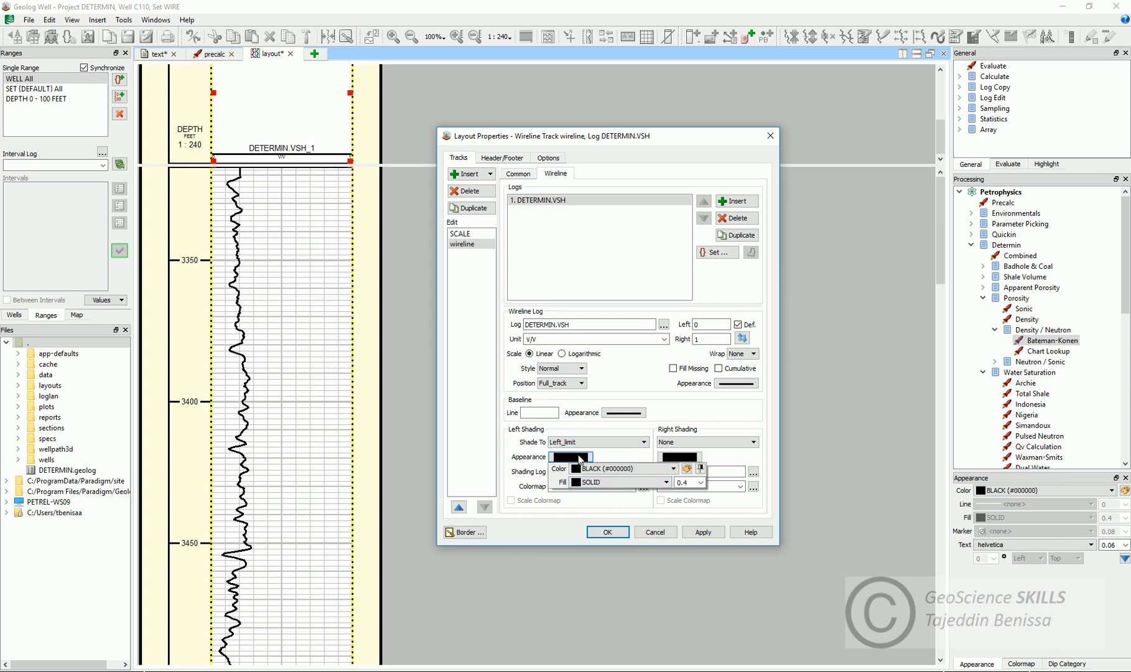
click(599, 484)
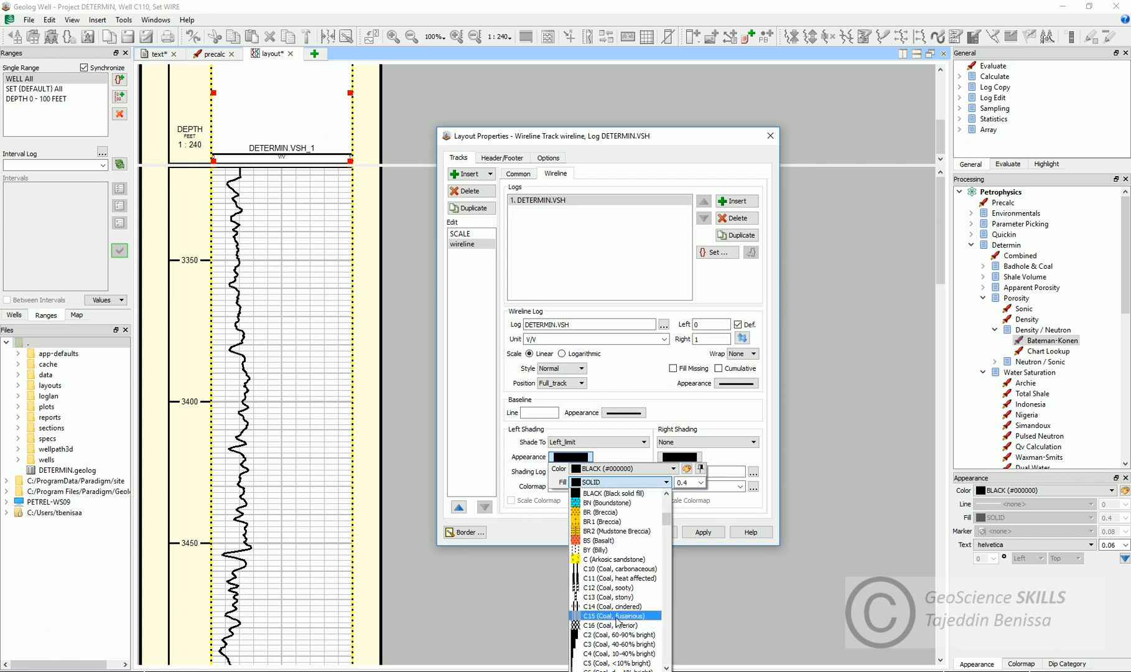
scroll(616, 622, down, 7)
scroll(616, 623, down, 3)
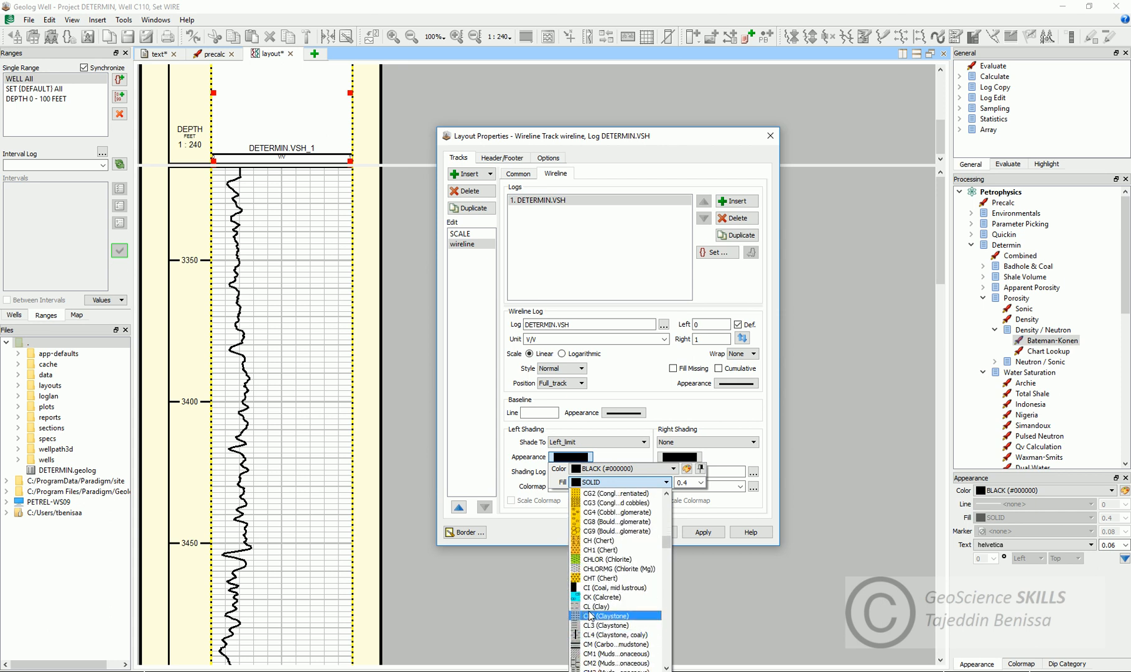
click(597, 613)
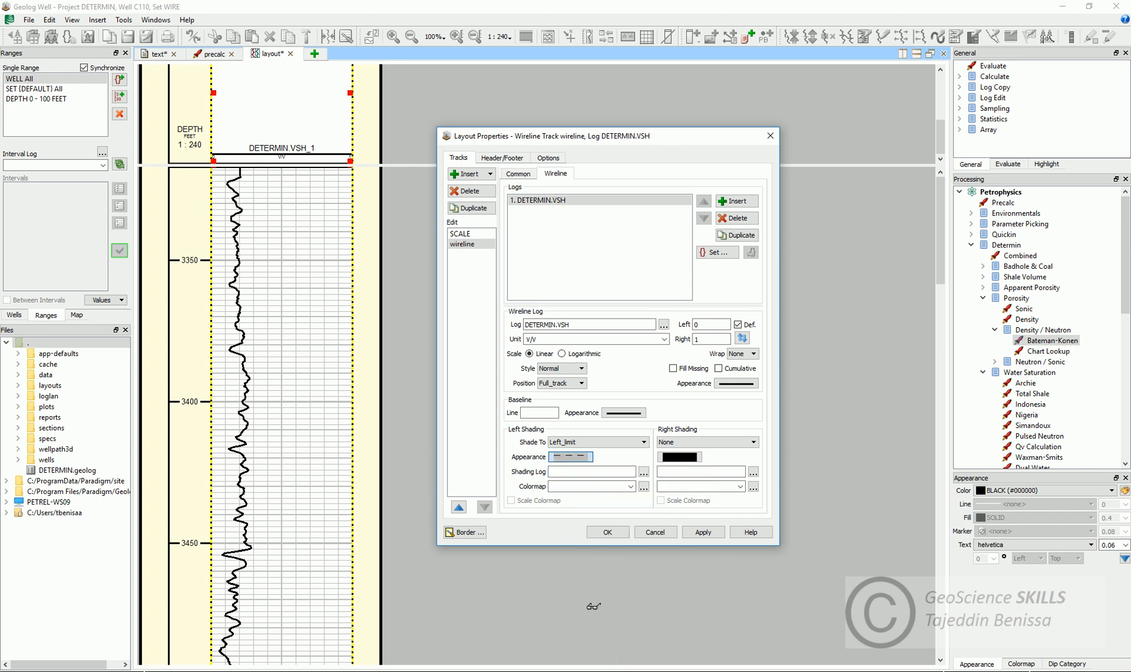
click(703, 532)
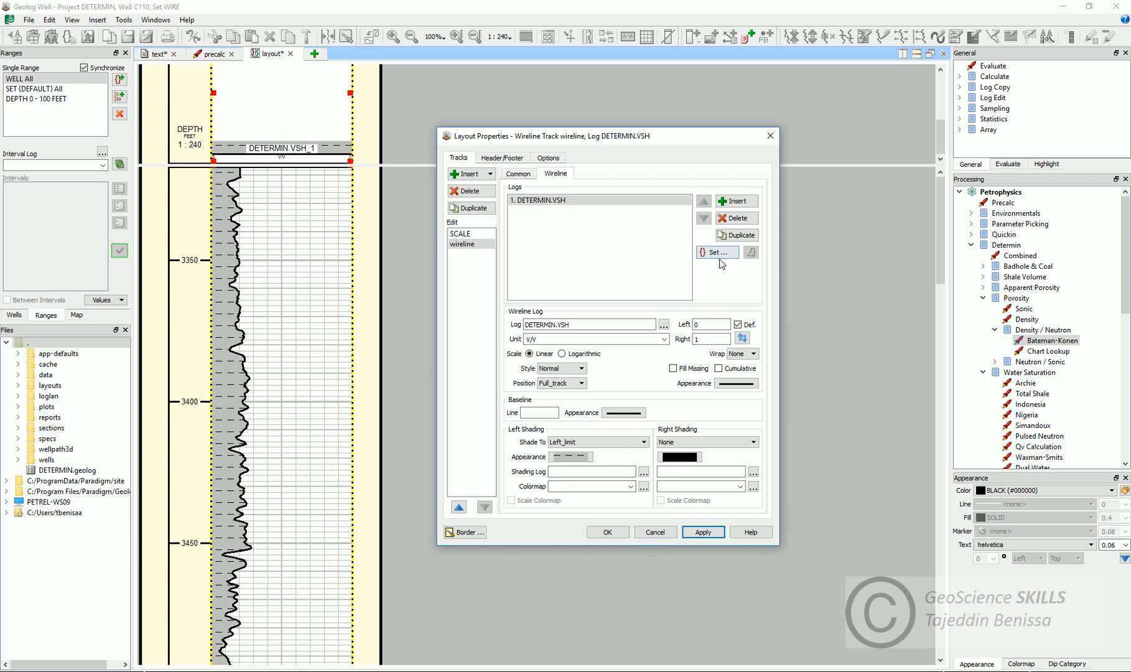
Add the DETERMIN.PHIE log to the same wireline track with a left scale limit of 0.35 and apply it.
click(736, 205)
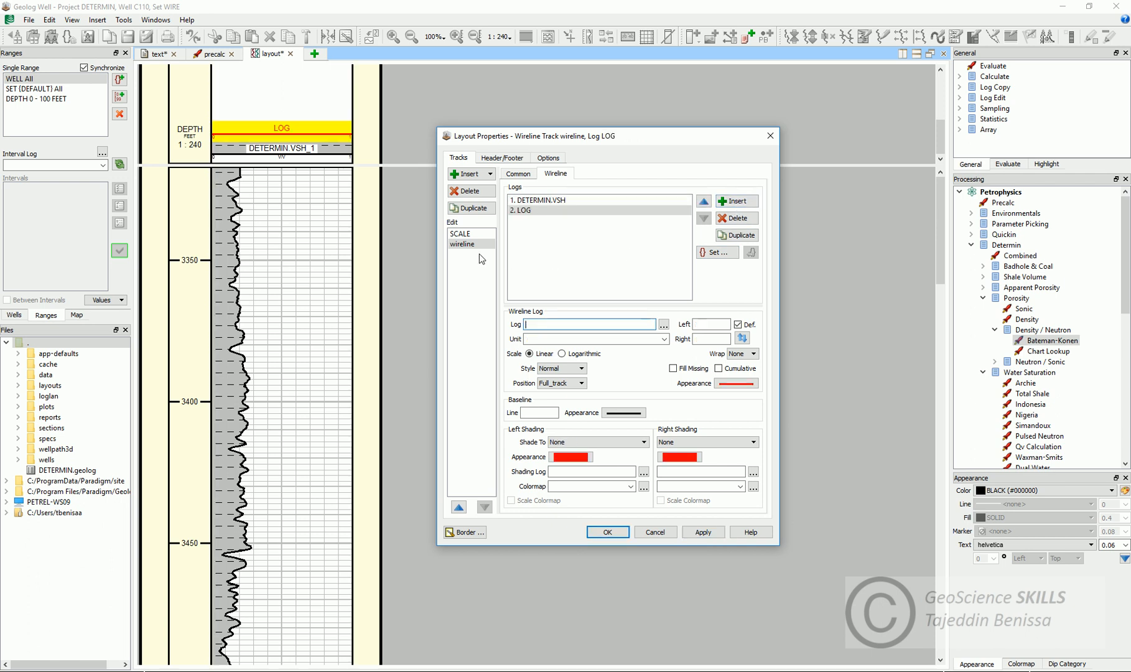
click(663, 325)
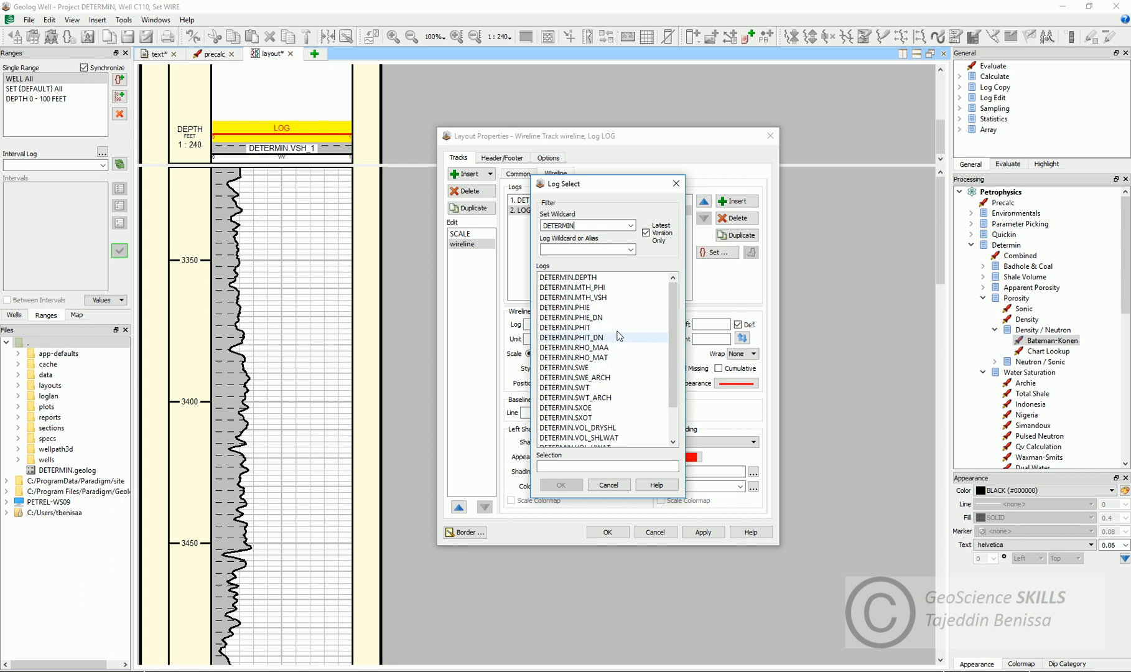
click(615, 307)
click(560, 485)
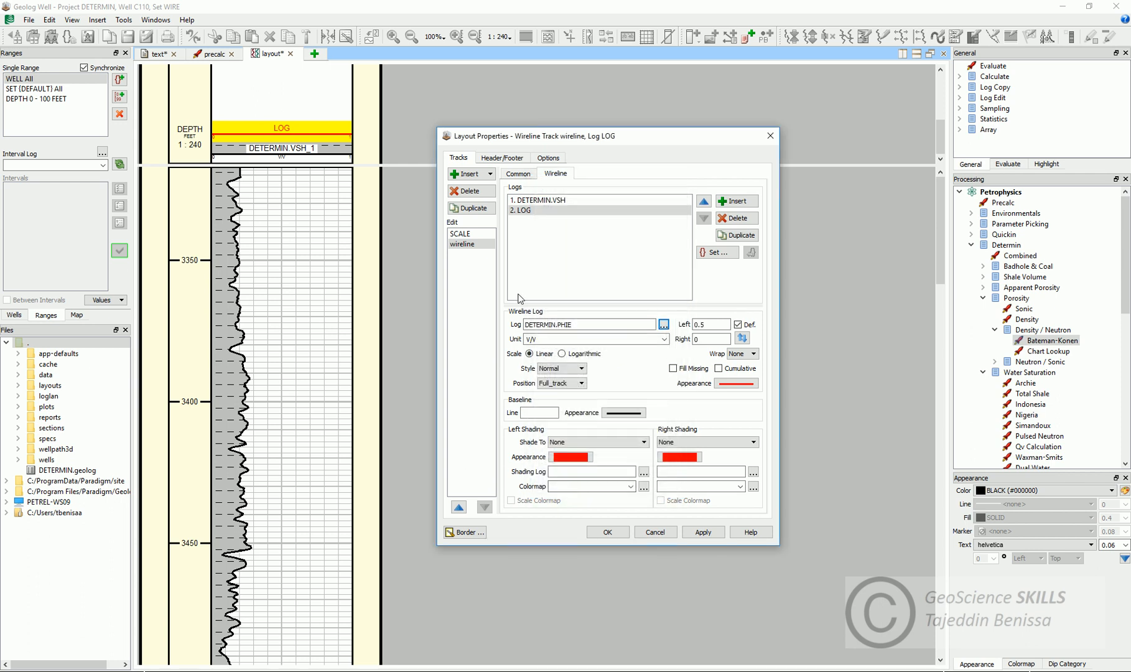
key(Tab)
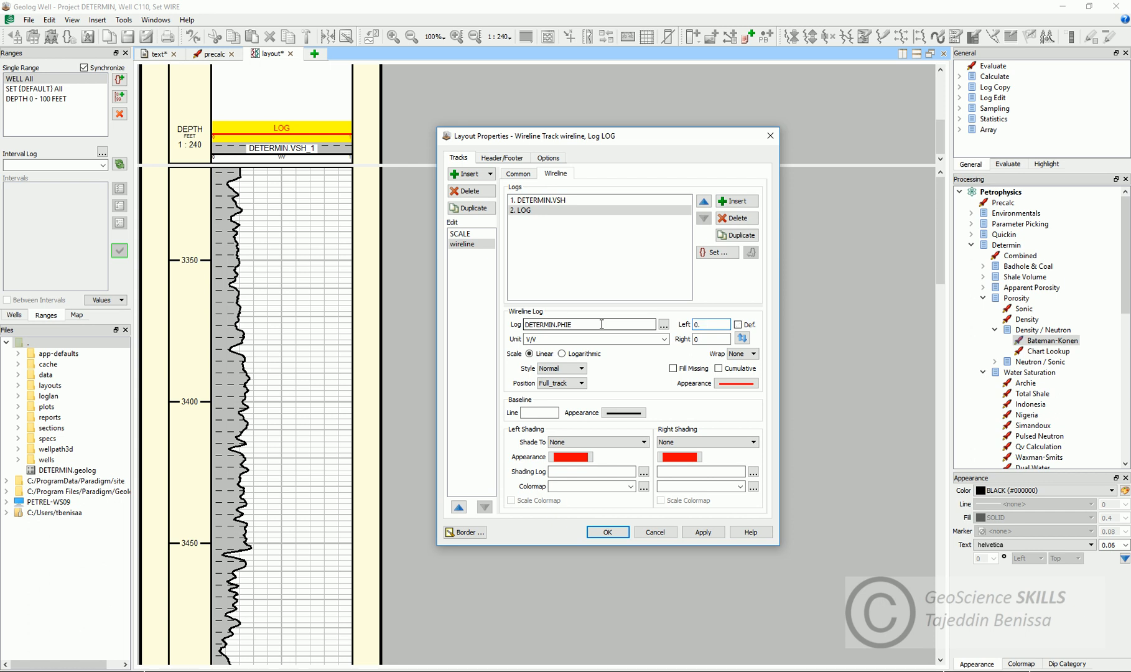
click(707, 536)
click(708, 537)
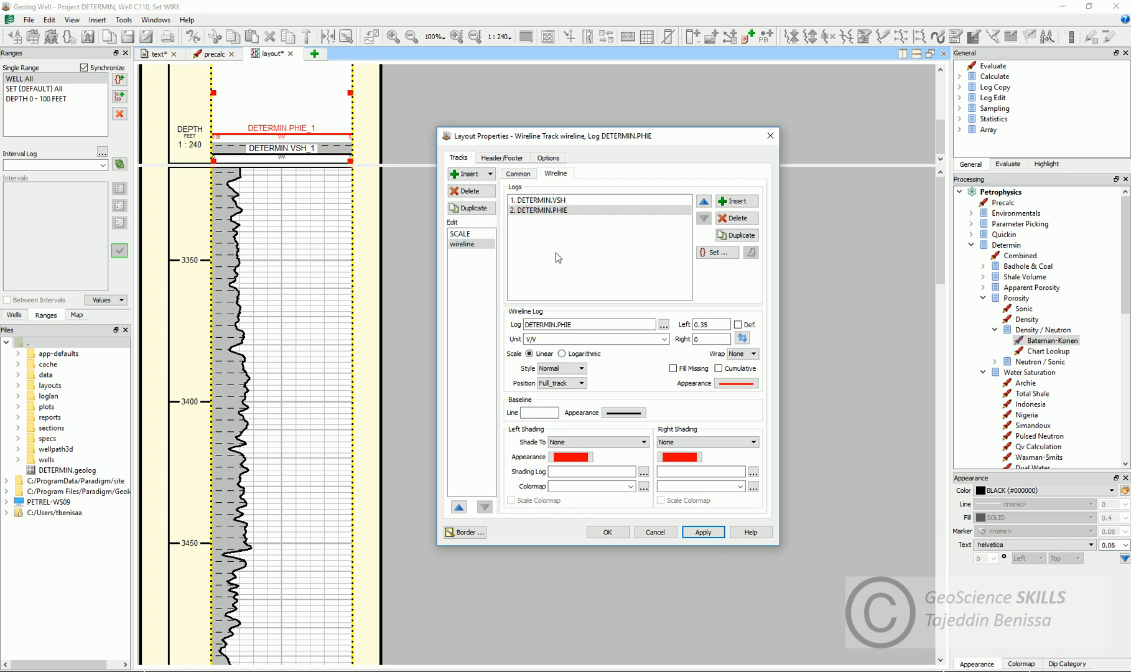
Insert a second wireline track and move the DETERMIN.PHIE curve from the first wireline track into it.
click(489, 175)
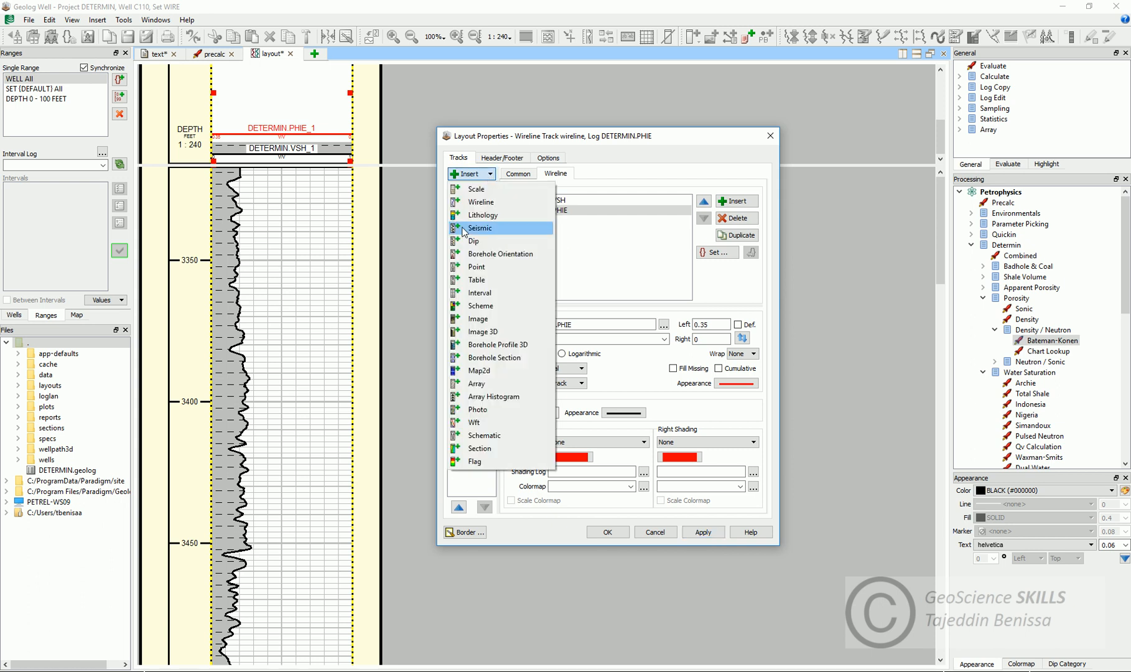
click(488, 203)
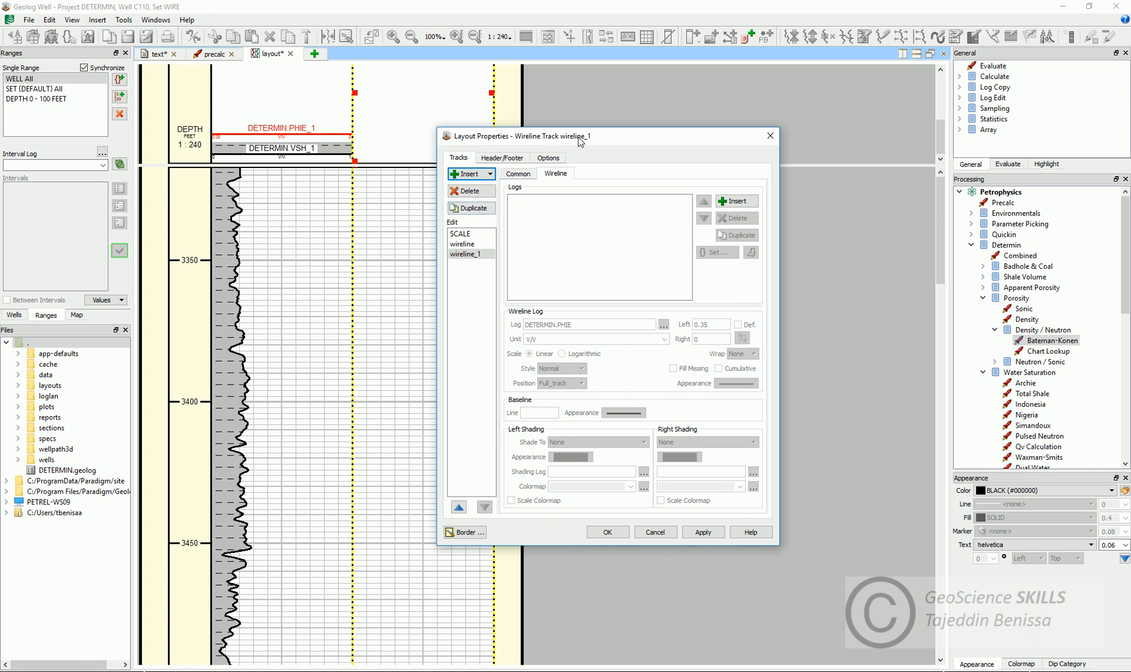
drag(579, 142, 732, 156)
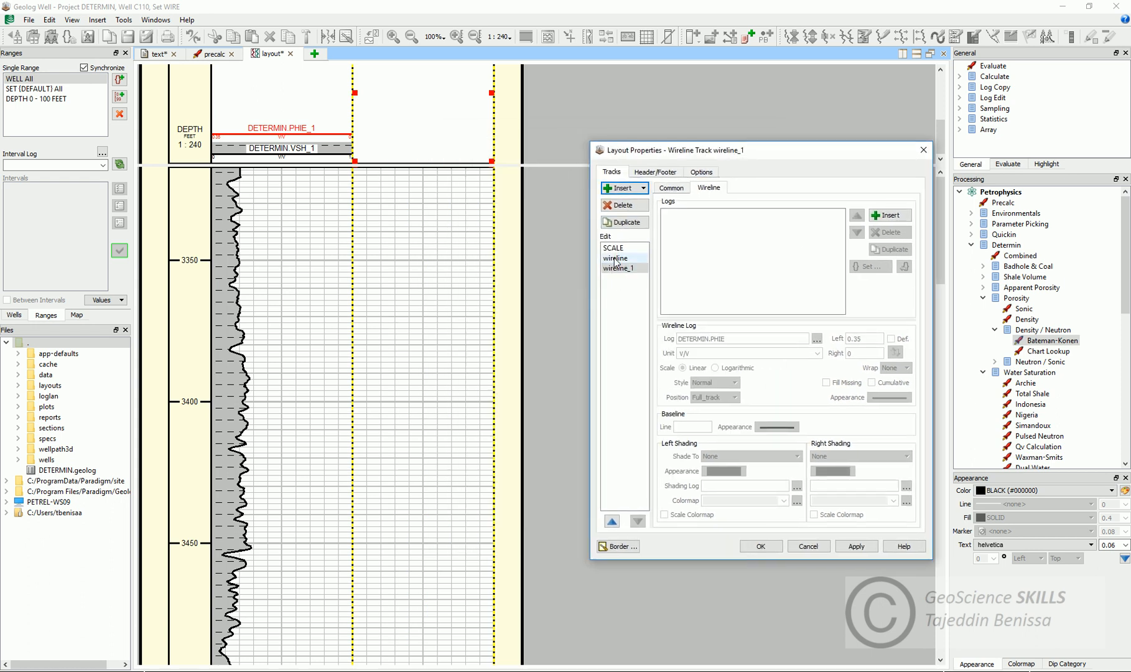
click(296, 128)
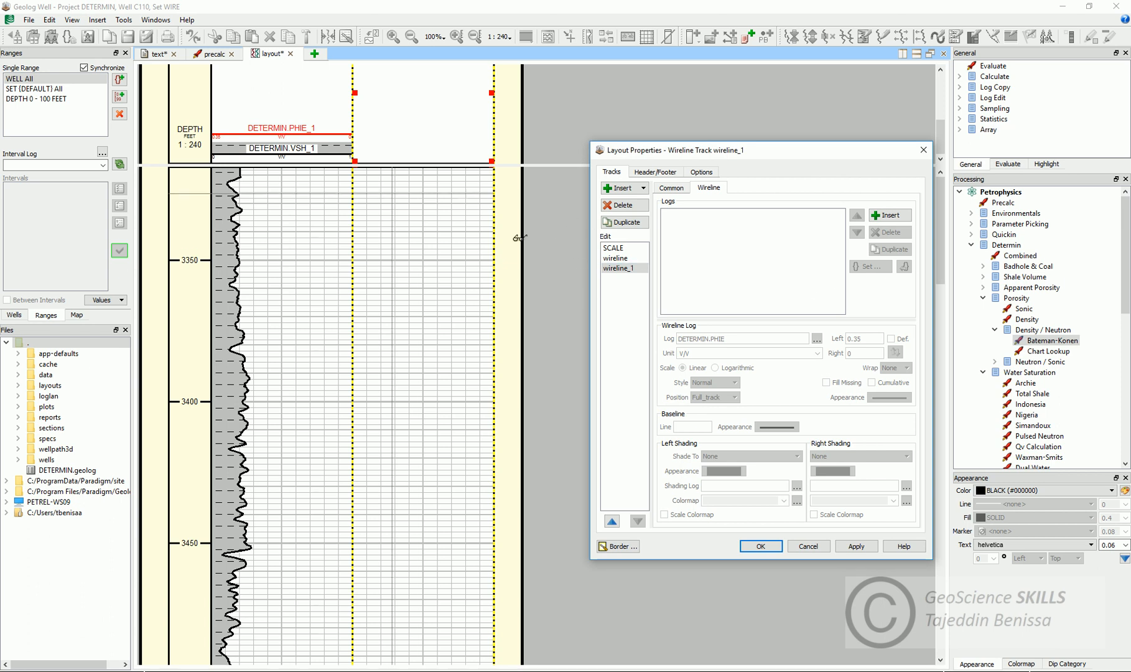
click(760, 545)
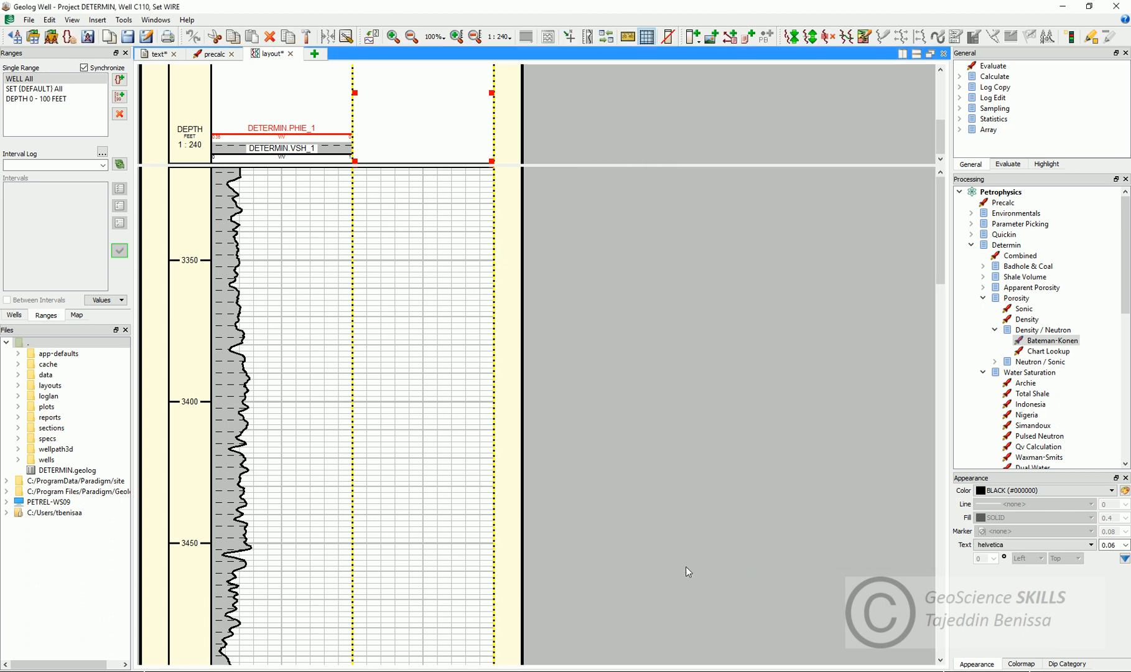
drag(275, 129, 434, 134)
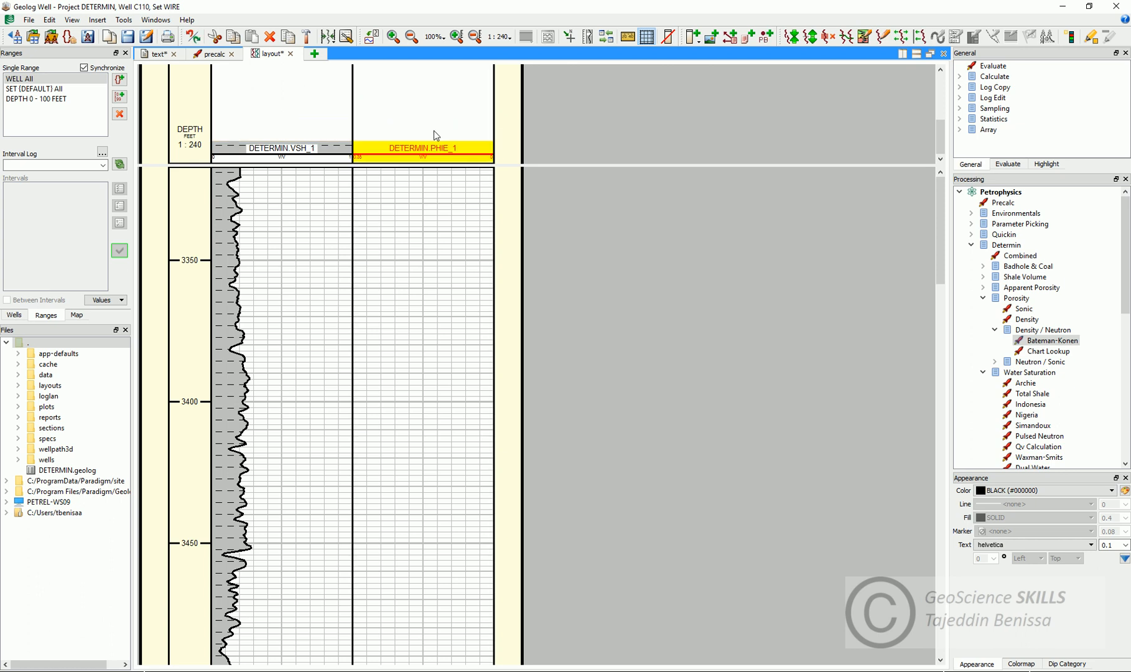
Reverse the DETERMIN.PHIE curve's scale to run from 0 at left to 0.35 at right, and apply it.
scroll(430, 389, down, 10)
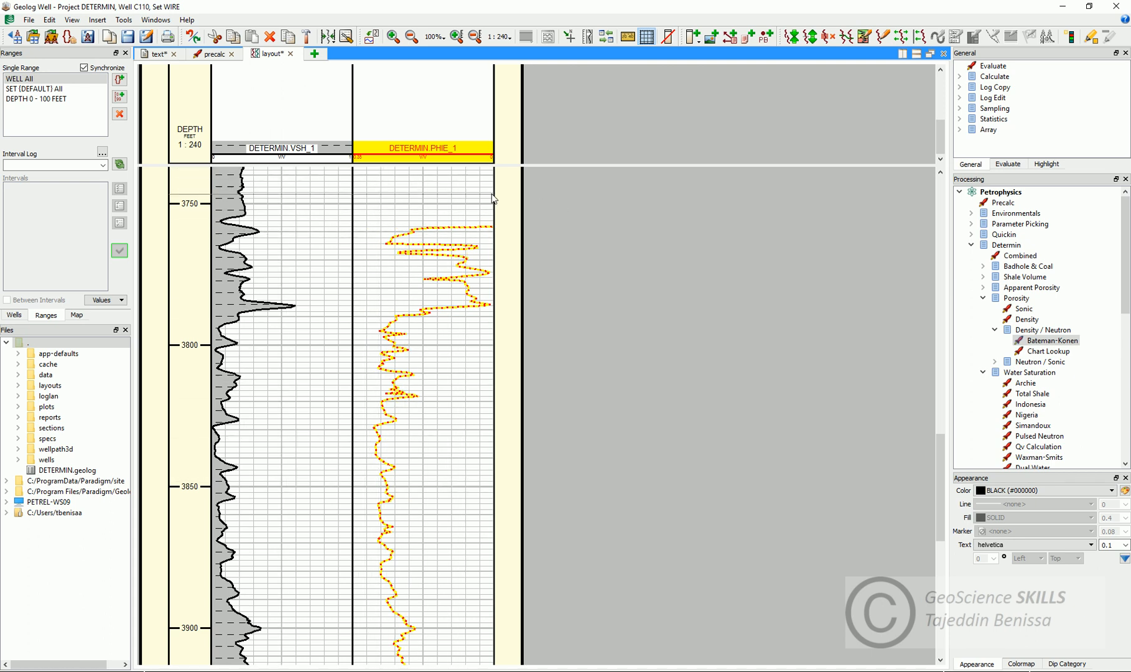
double_click(409, 113)
drag(742, 153, 705, 118)
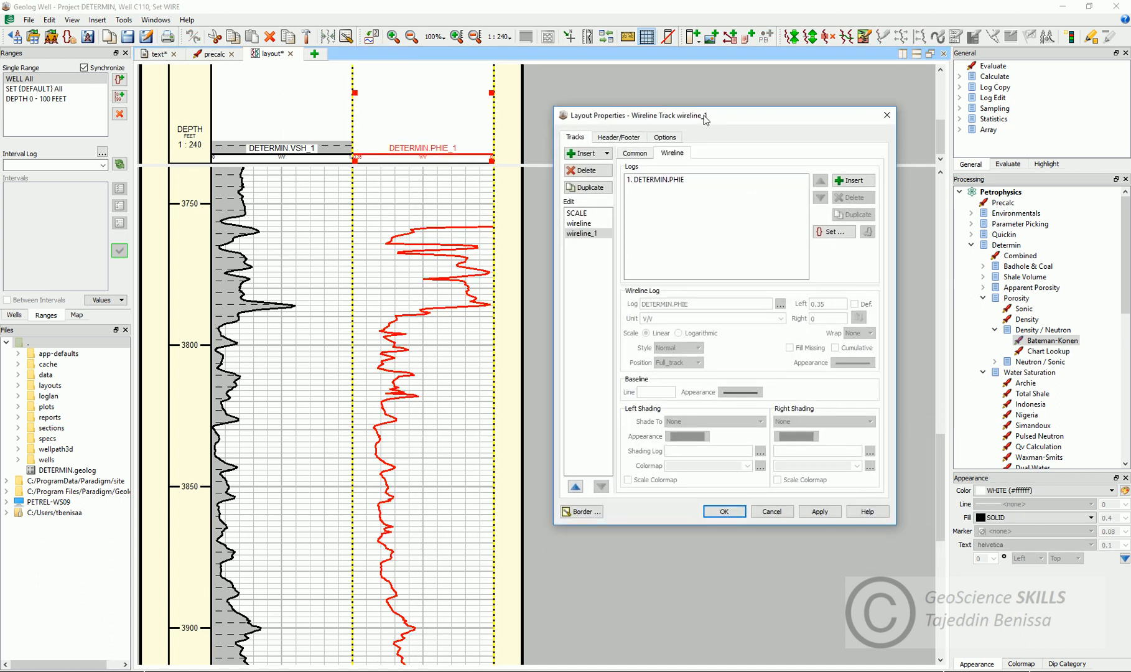
click(684, 180)
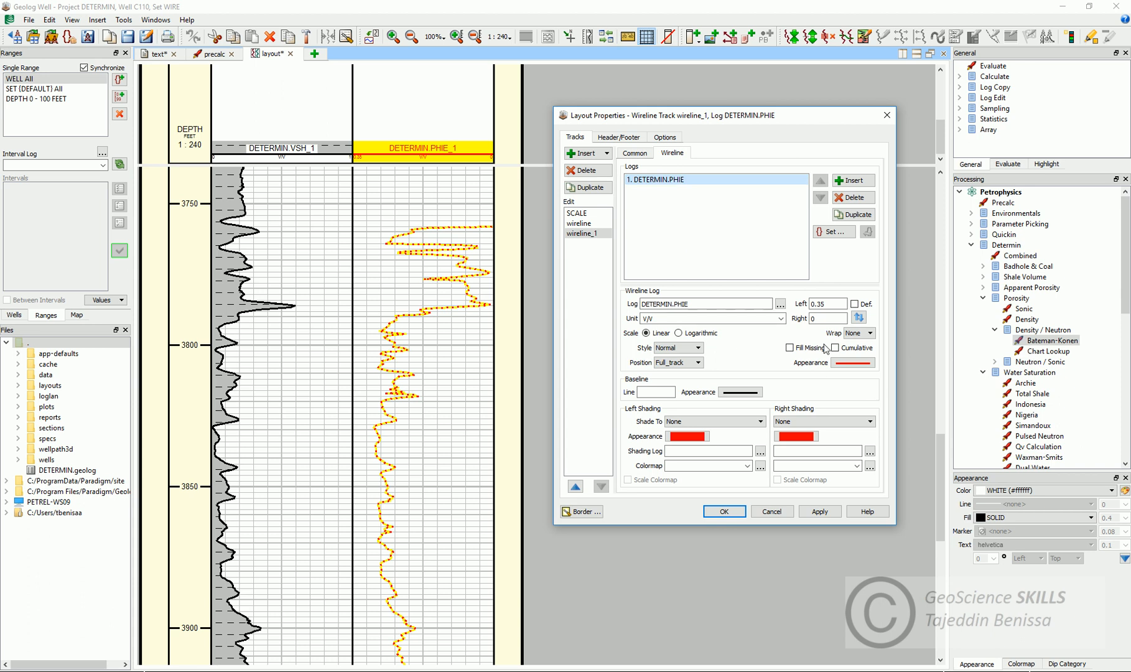
click(820, 512)
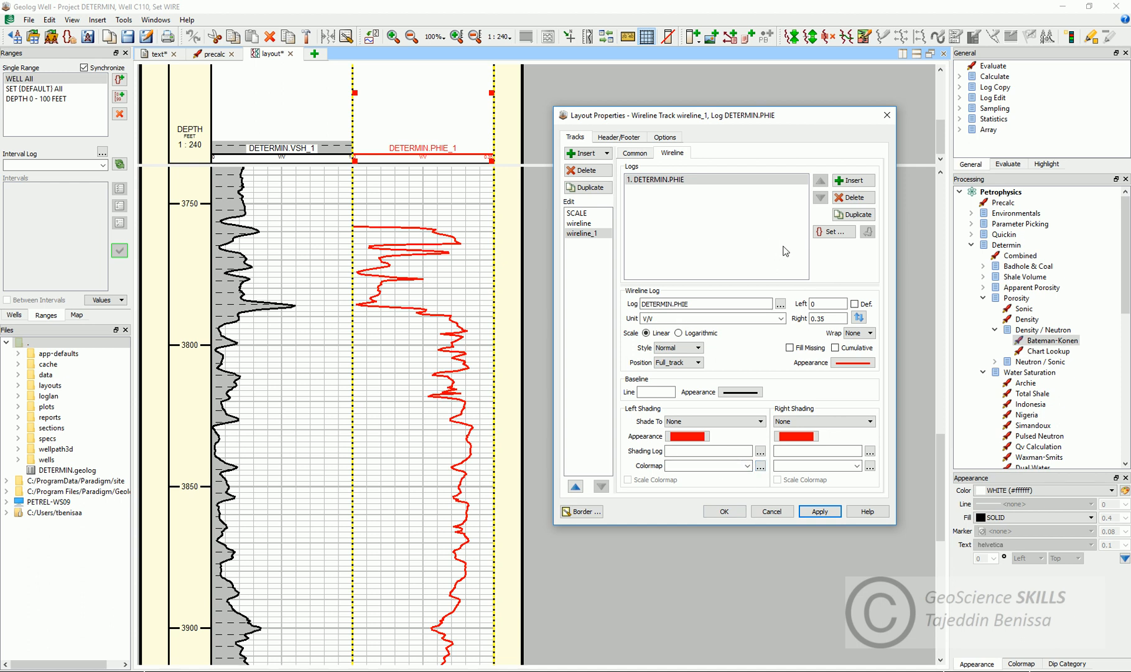
Insert a third wireline track, add the DETERMIN.SWT log to it, and apply it.
click(586, 154)
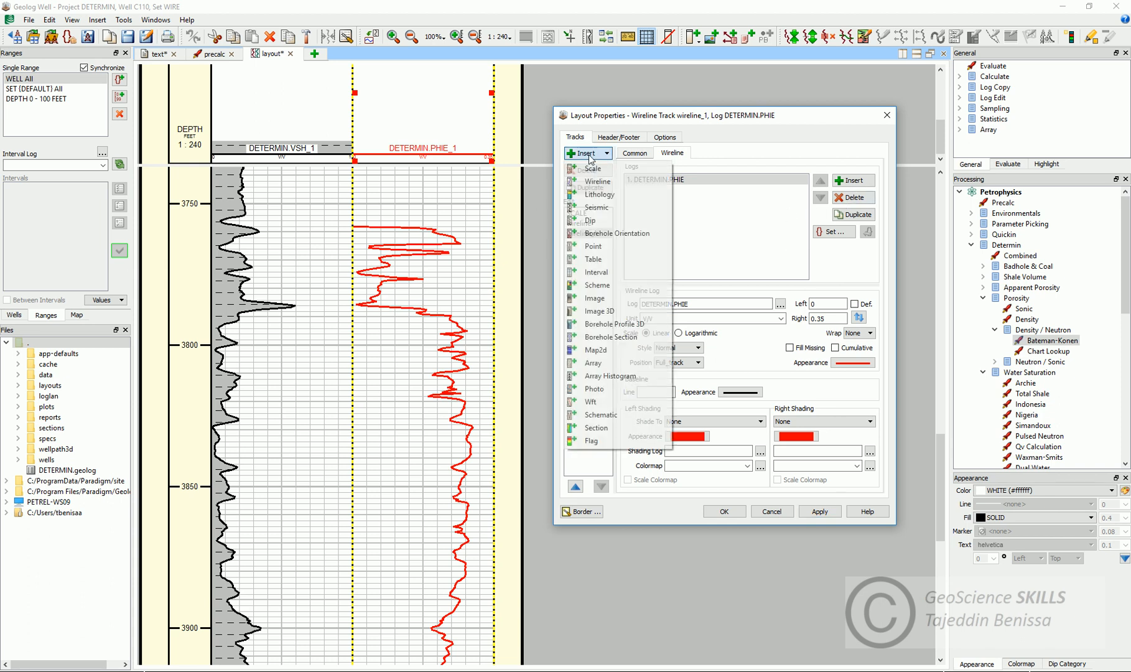
click(616, 180)
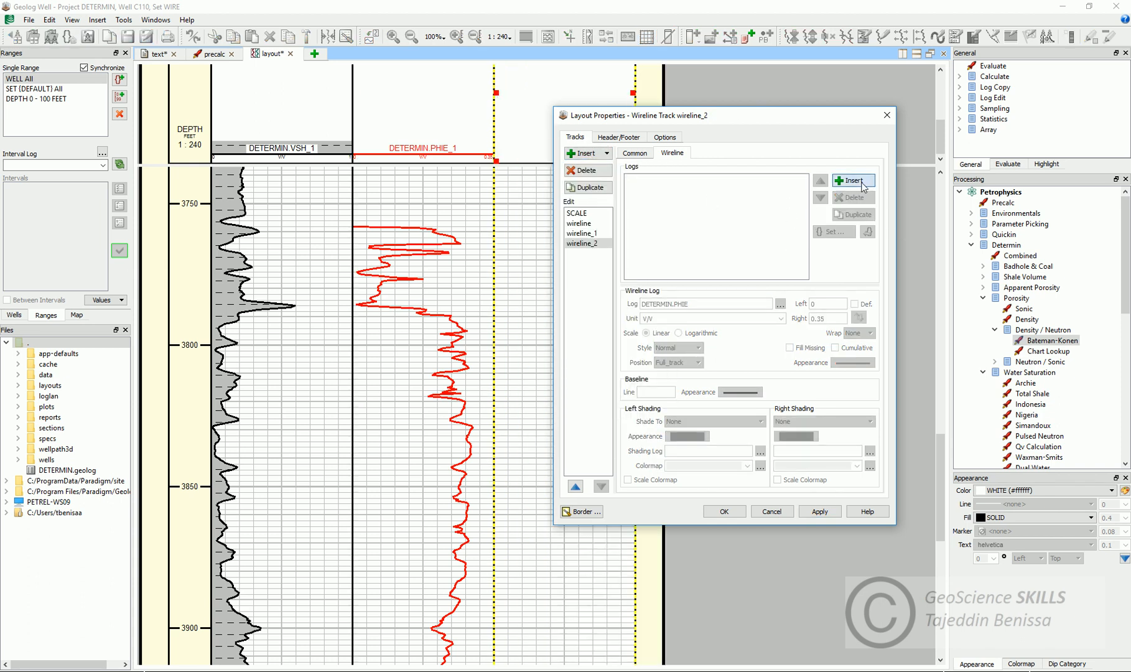
click(854, 180)
click(780, 304)
scroll(755, 353, down, 2)
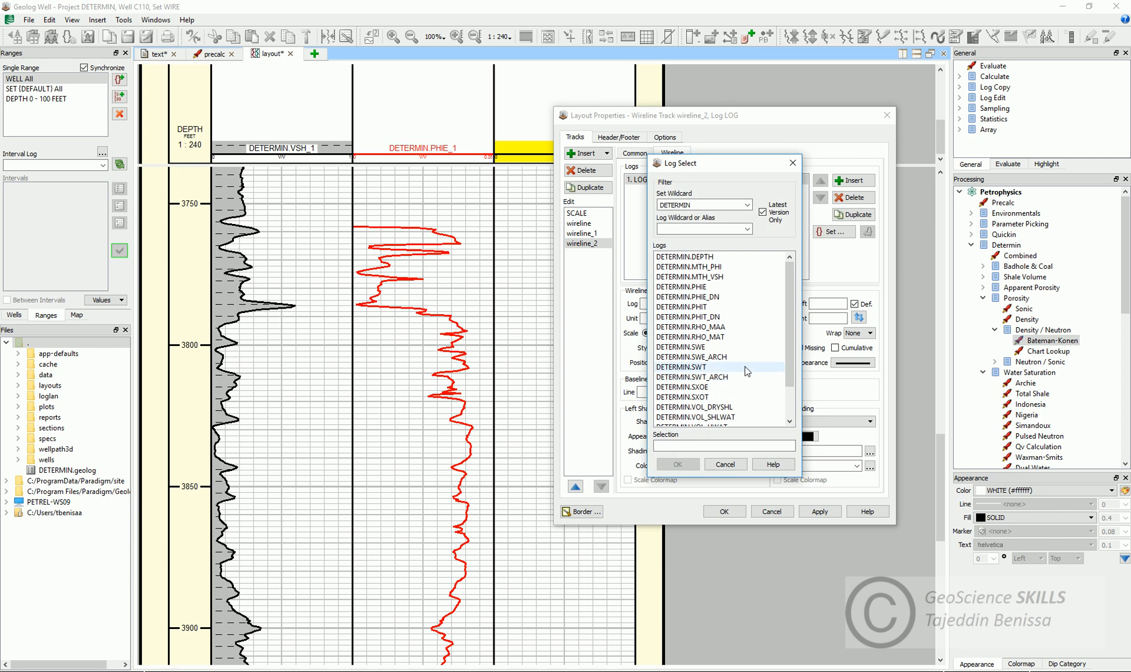
click(704, 334)
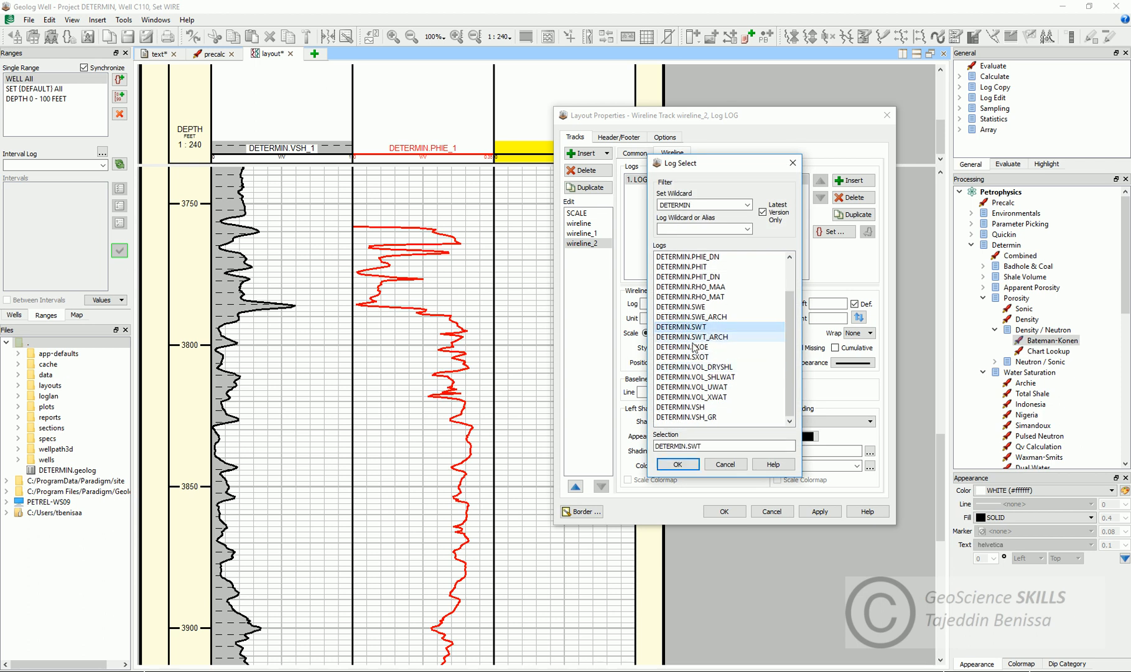
click(677, 465)
click(819, 511)
mouse_move(754, 123)
mouse_down()
mouse_move(283, 124)
mouse_move(1009, 117)
mouse_move(887, 121)
mouse_up()
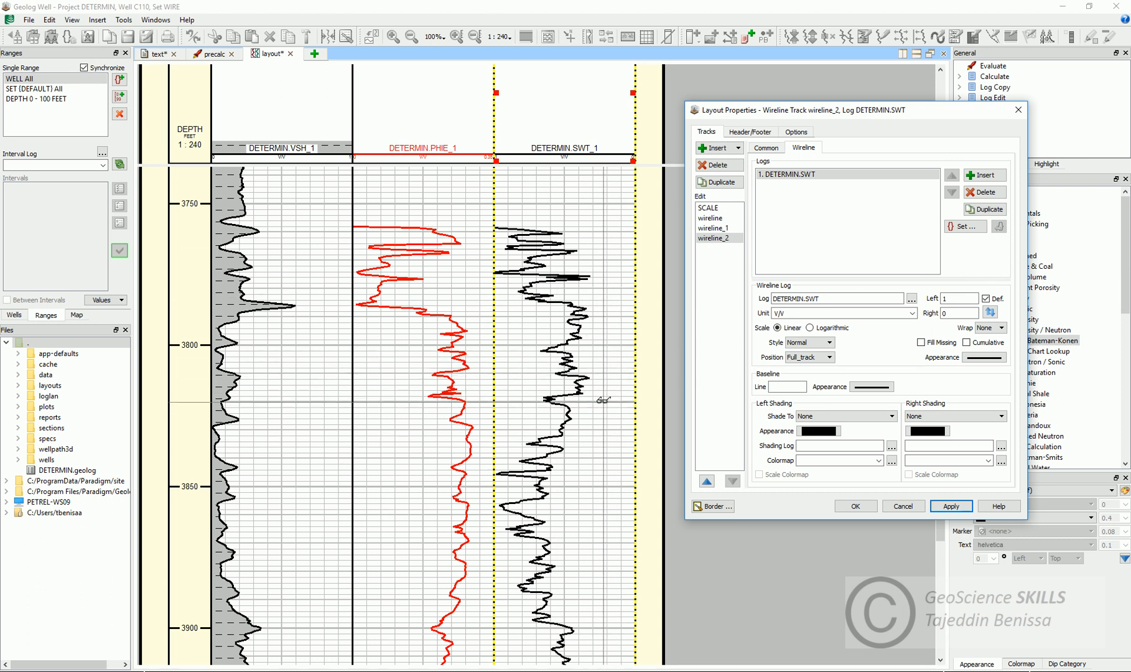
Shade the DETERMIN.SWT curve to the right limit with a solid blue fill and apply it.
click(957, 416)
click(933, 433)
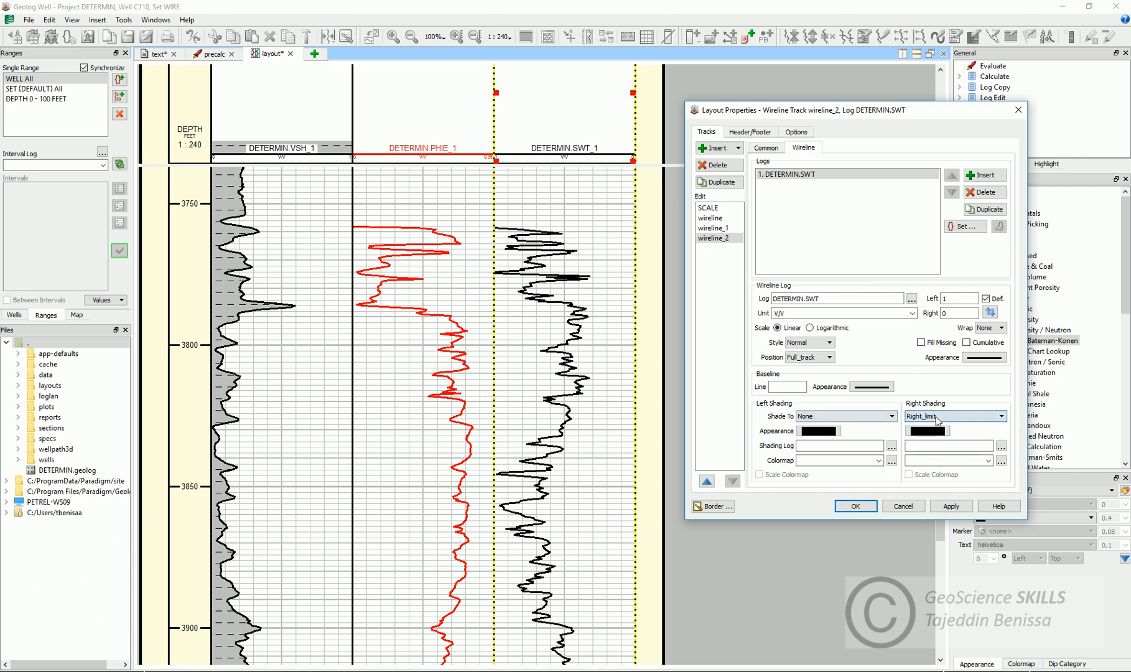
click(927, 431)
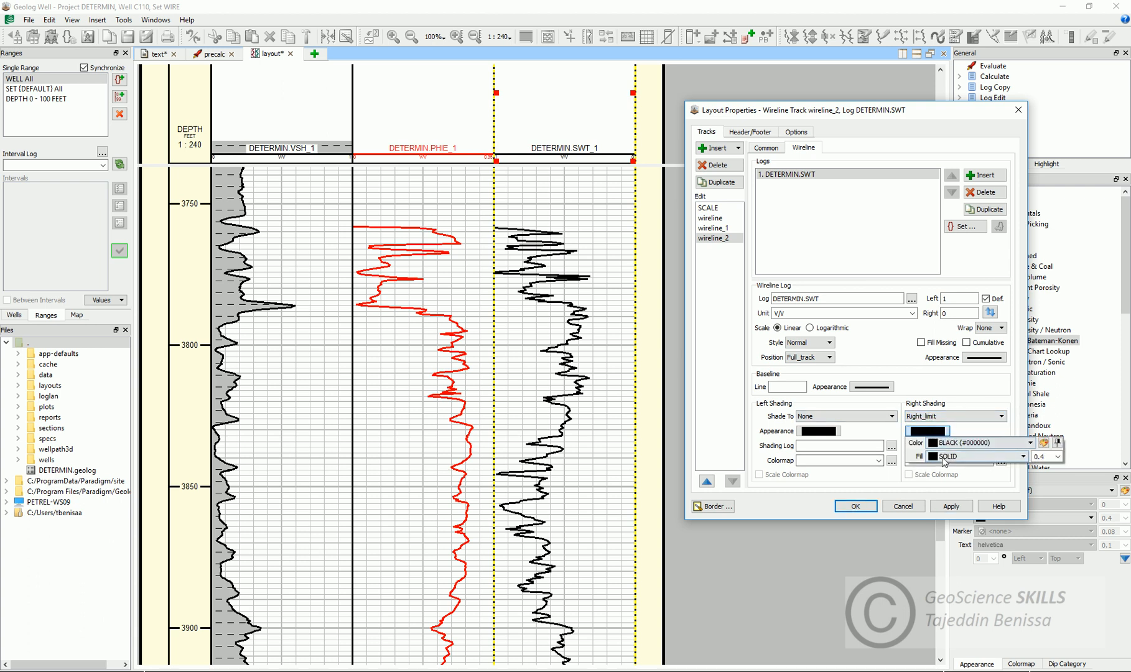
click(955, 446)
click(952, 512)
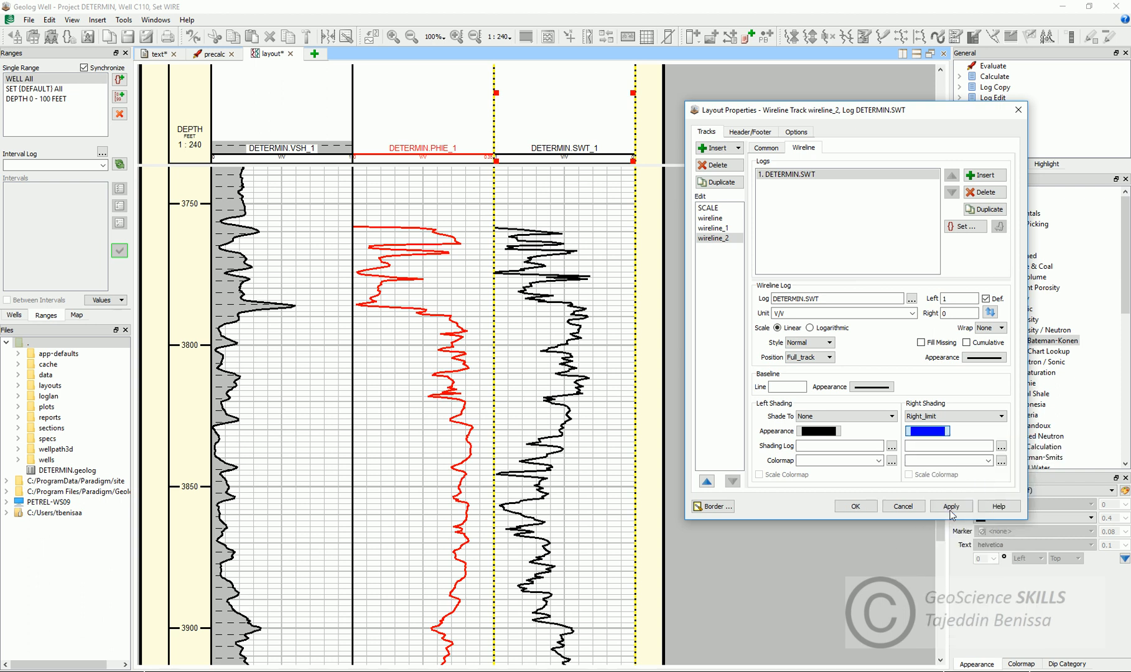
click(951, 505)
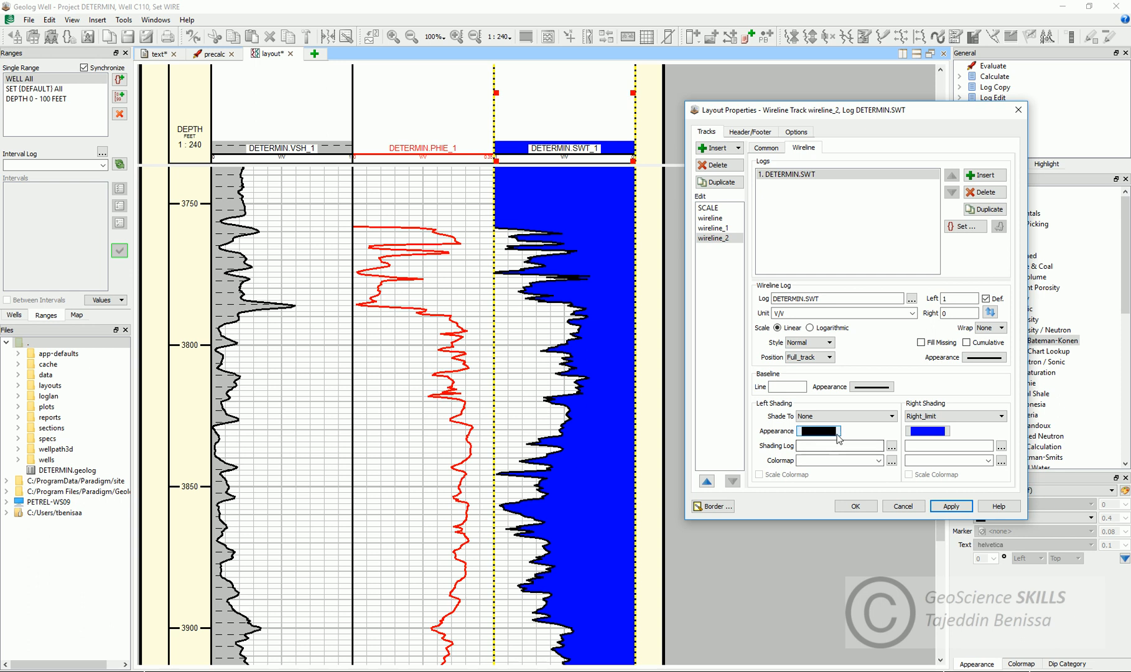
Shade the DETERMIN.SWT curve to the left limit with a solid green fill, then apply and close the layout properties.
click(893, 422)
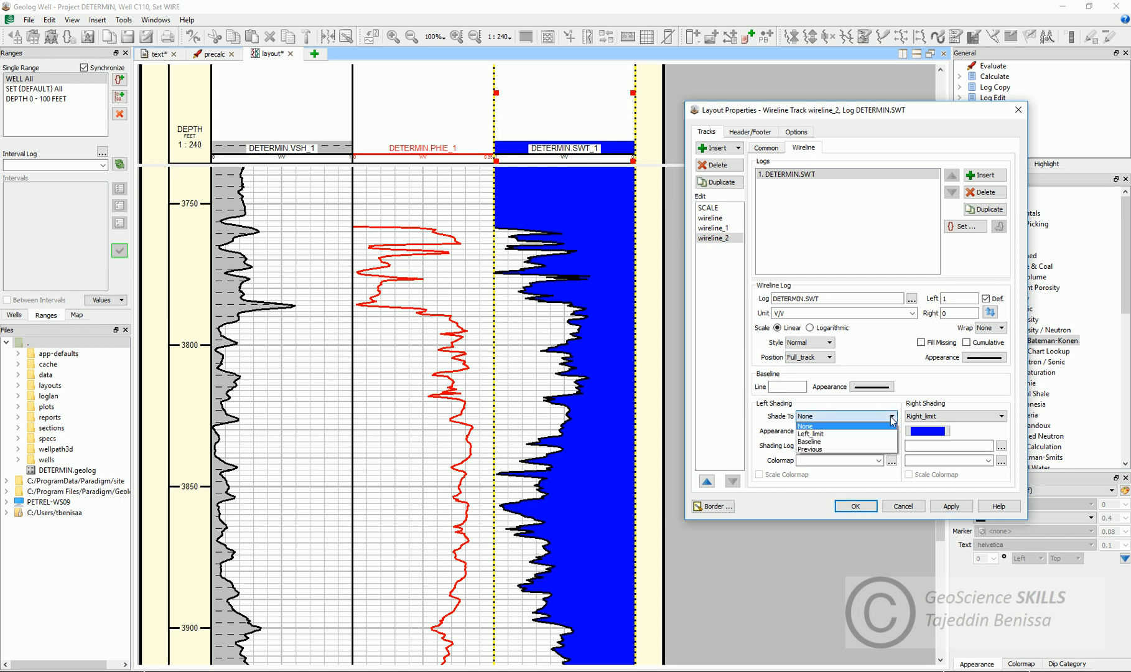
click(862, 438)
click(827, 434)
click(827, 434)
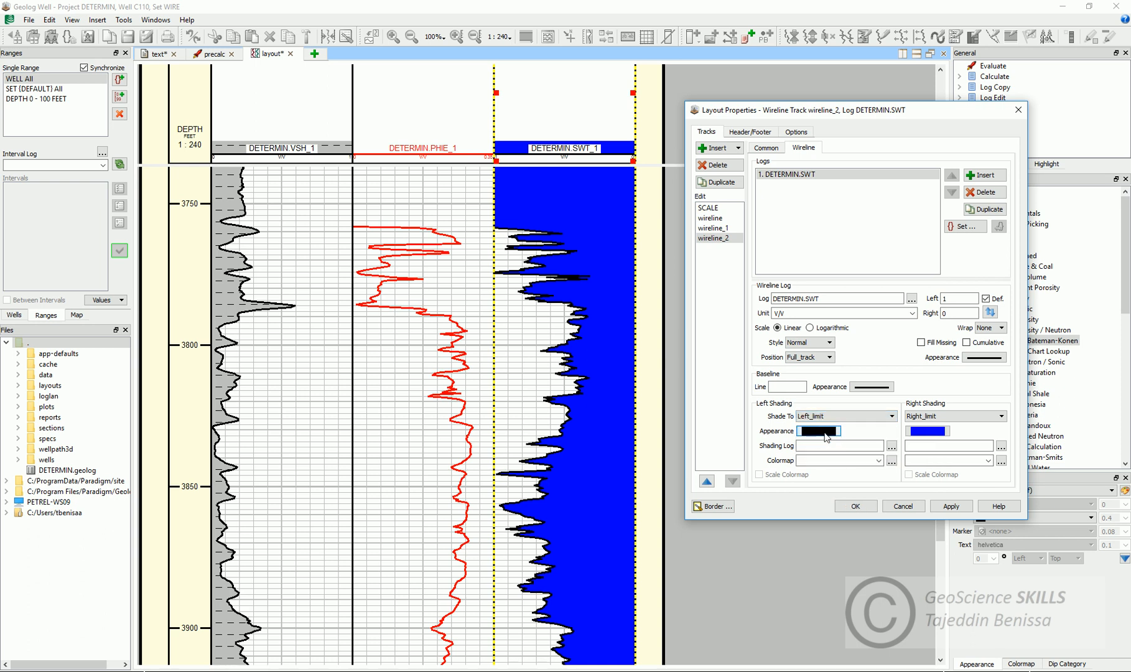
click(828, 435)
click(921, 442)
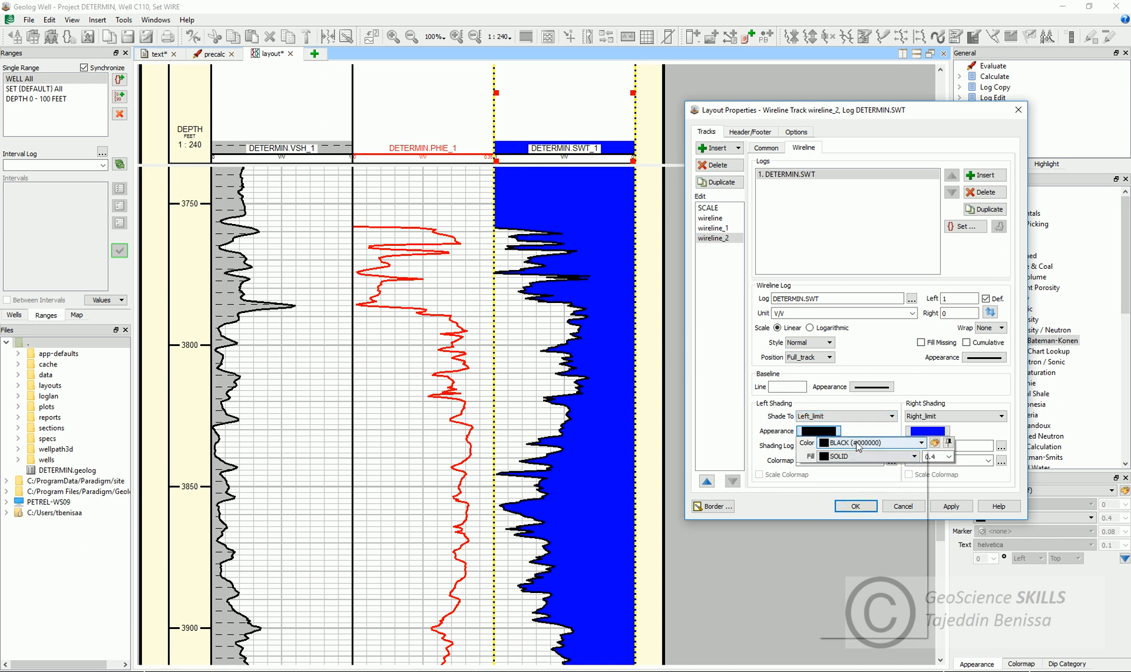
click(845, 507)
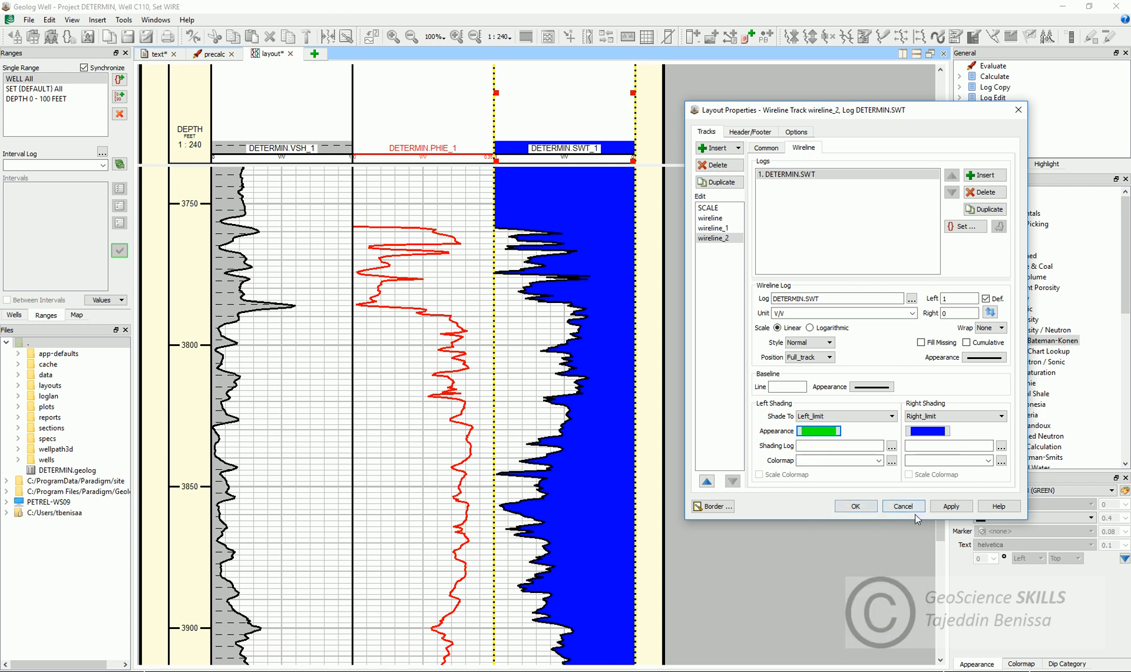
click(951, 509)
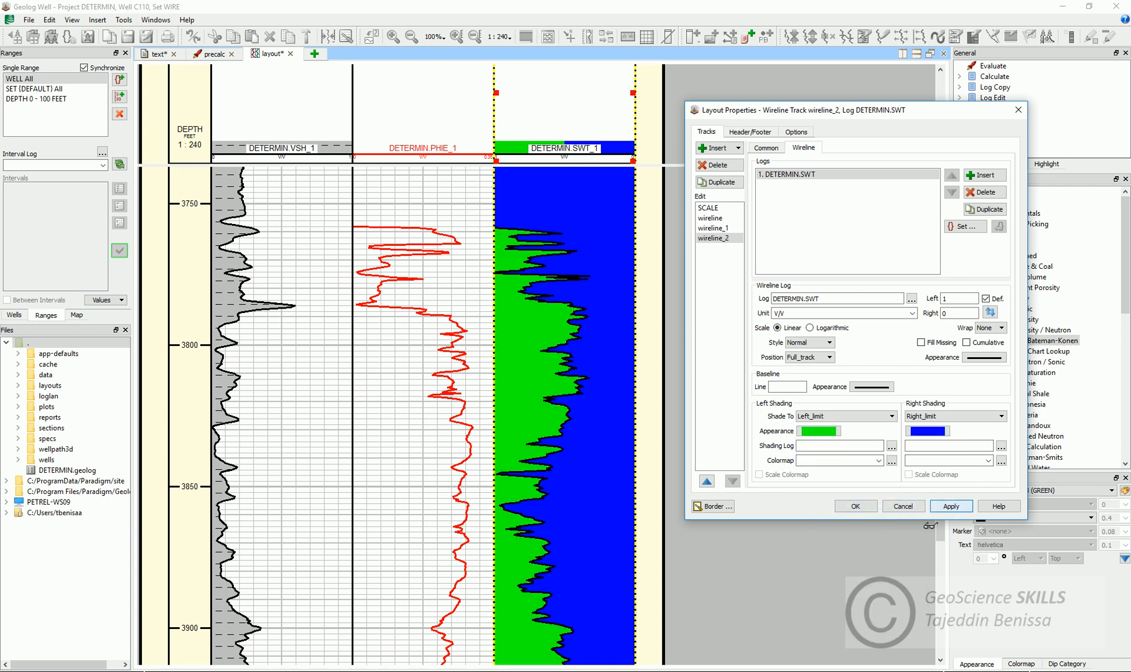
click(856, 506)
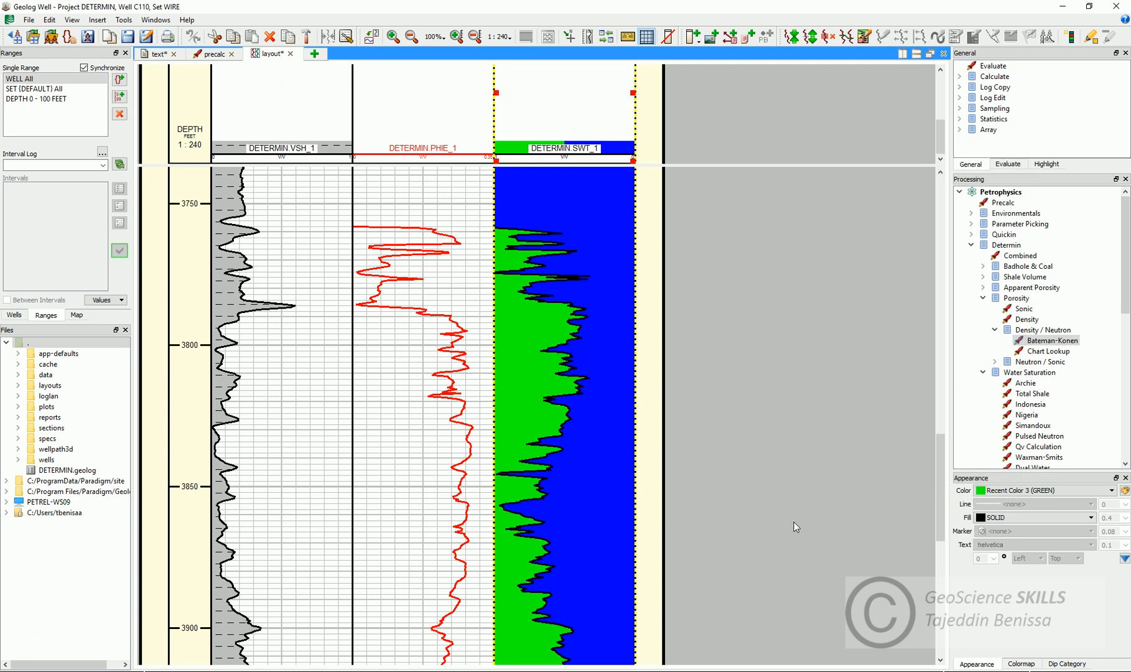